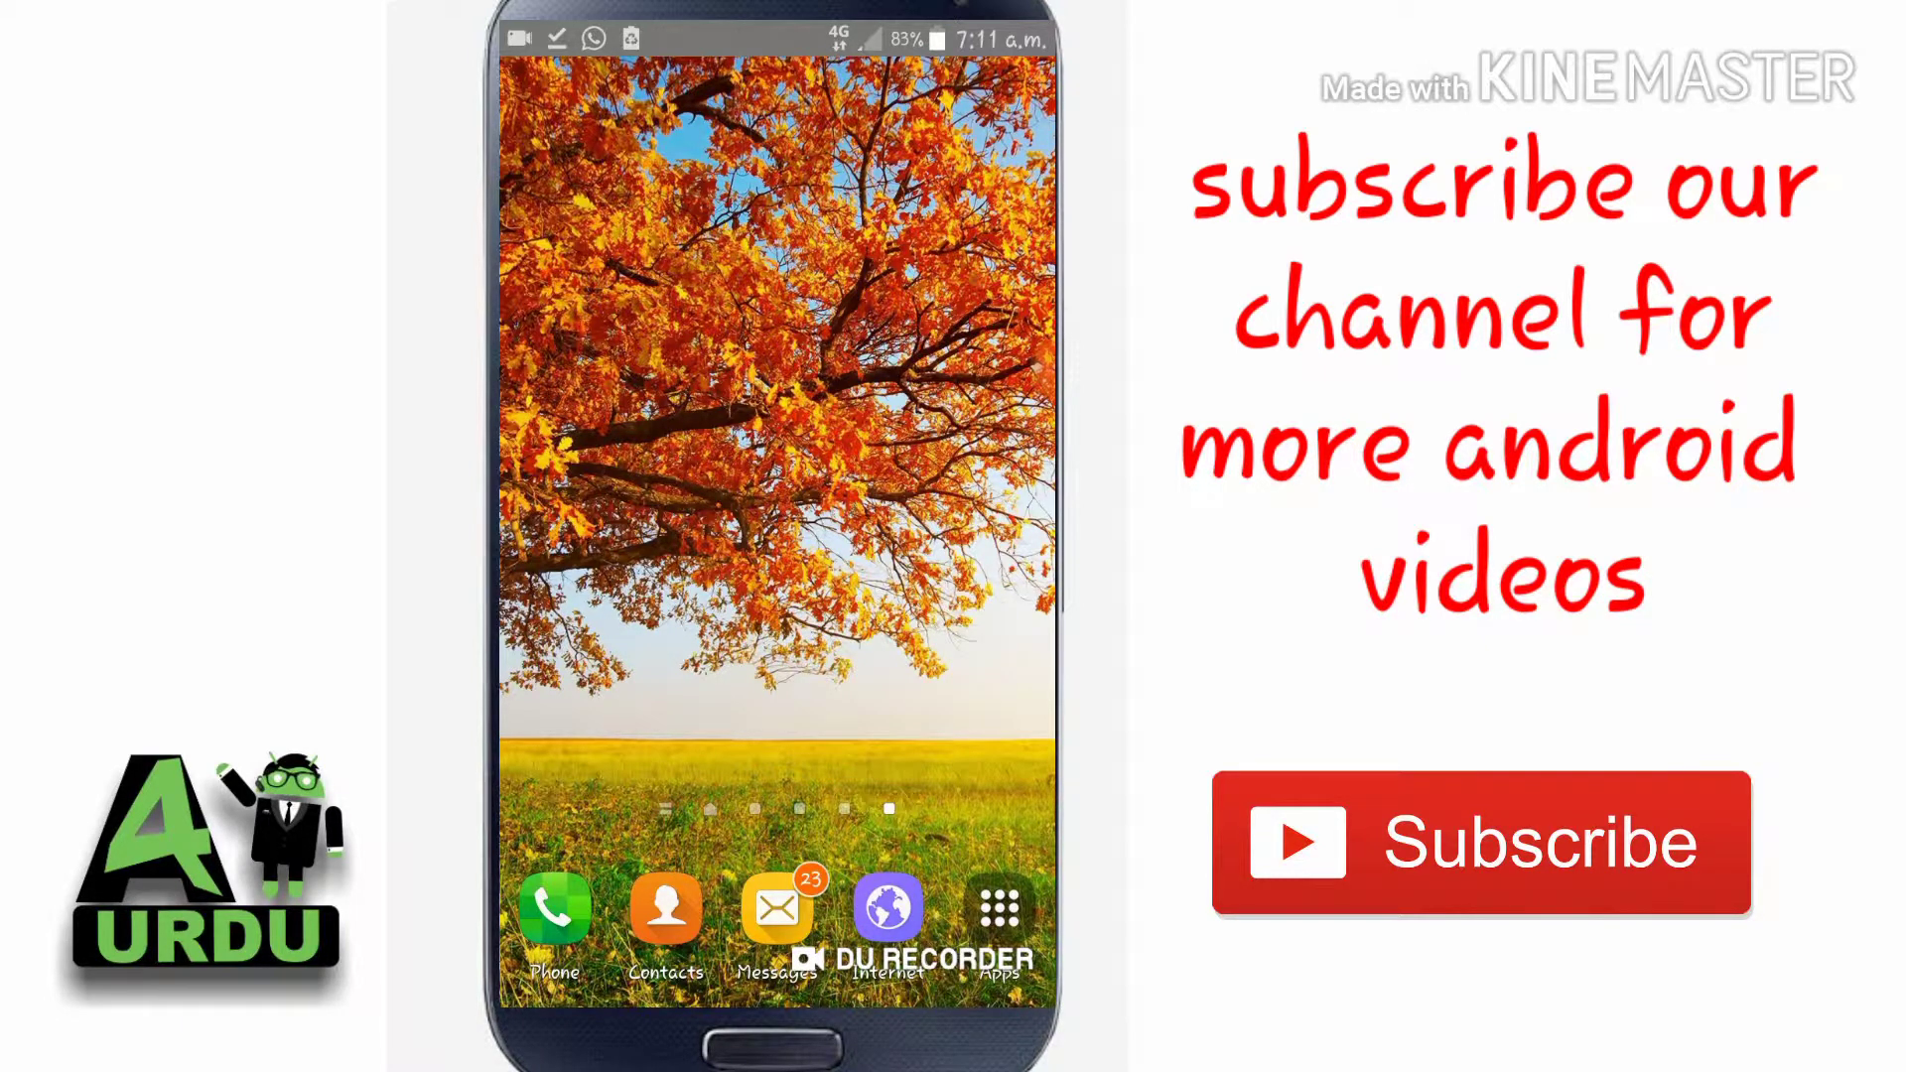
- Launch the Google Play Store from the installed apps list
click(999, 909)
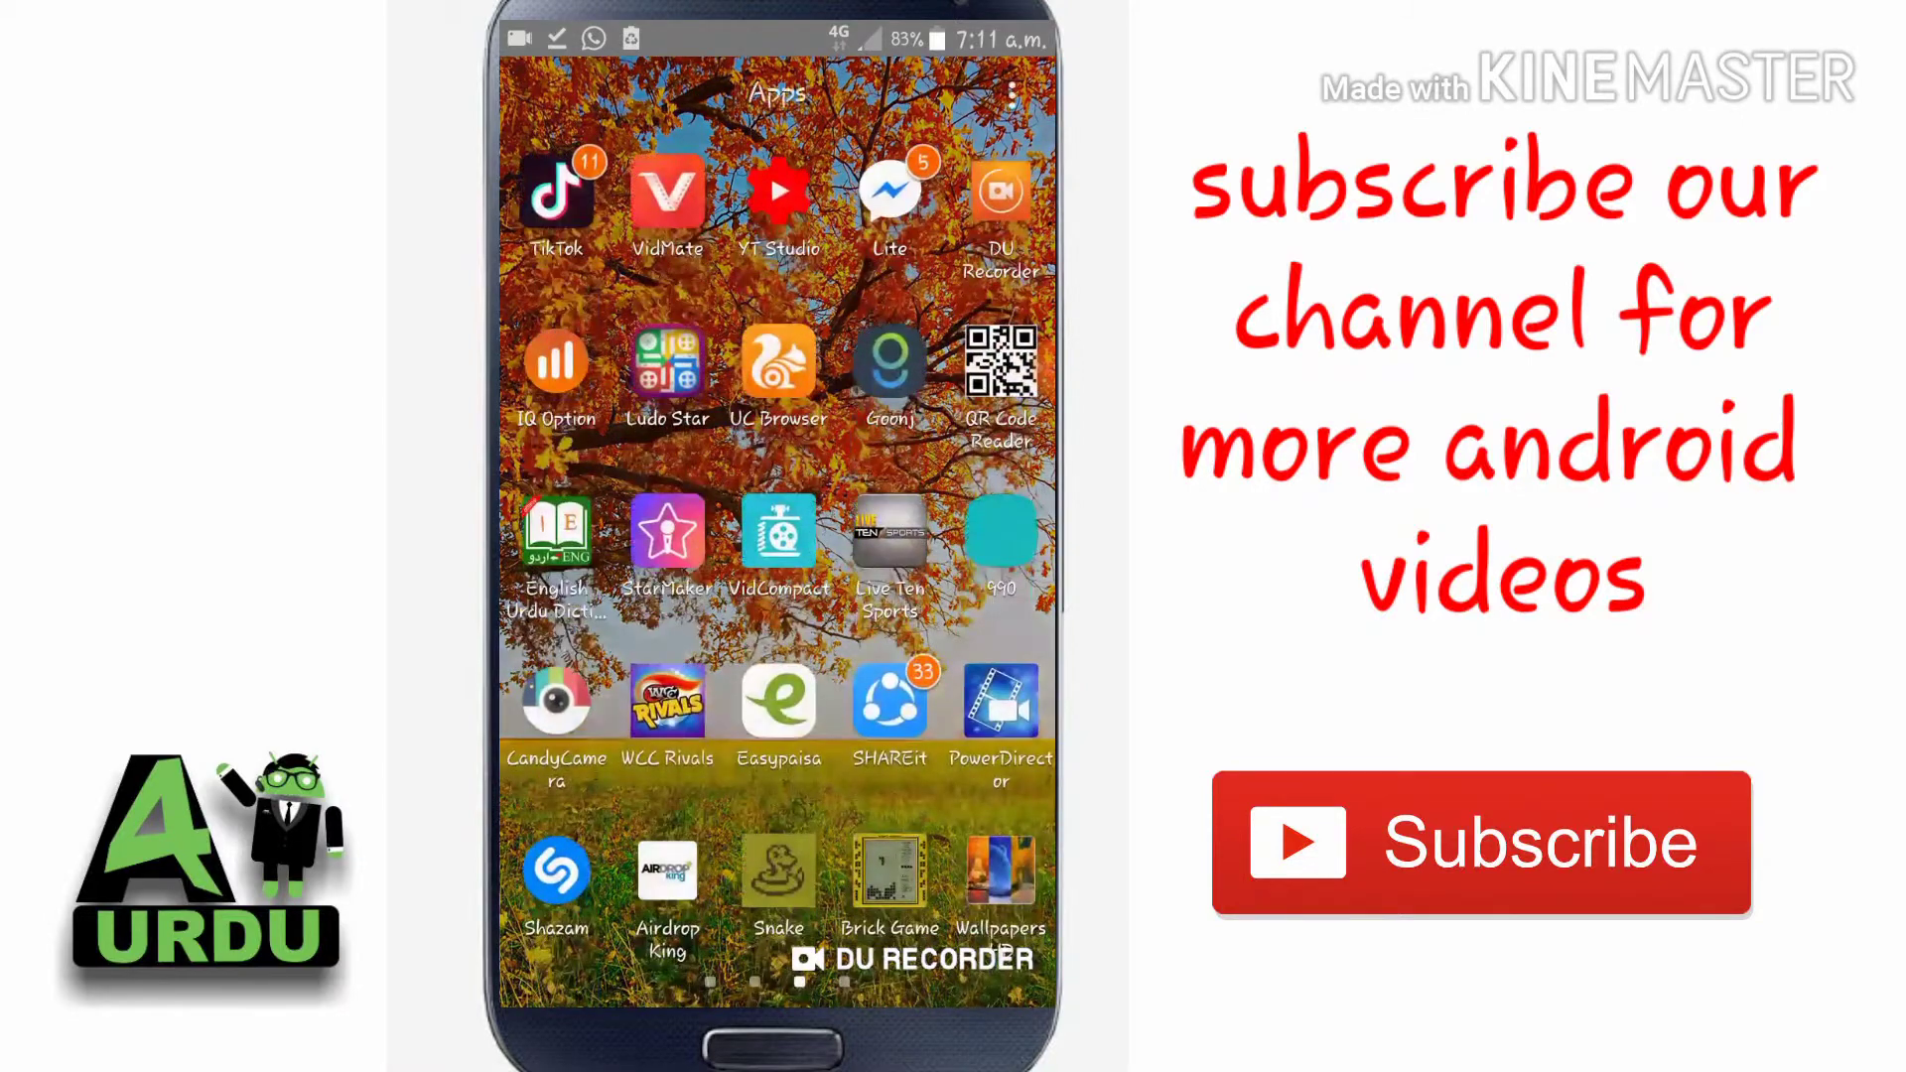
drag(943, 496, 596, 496)
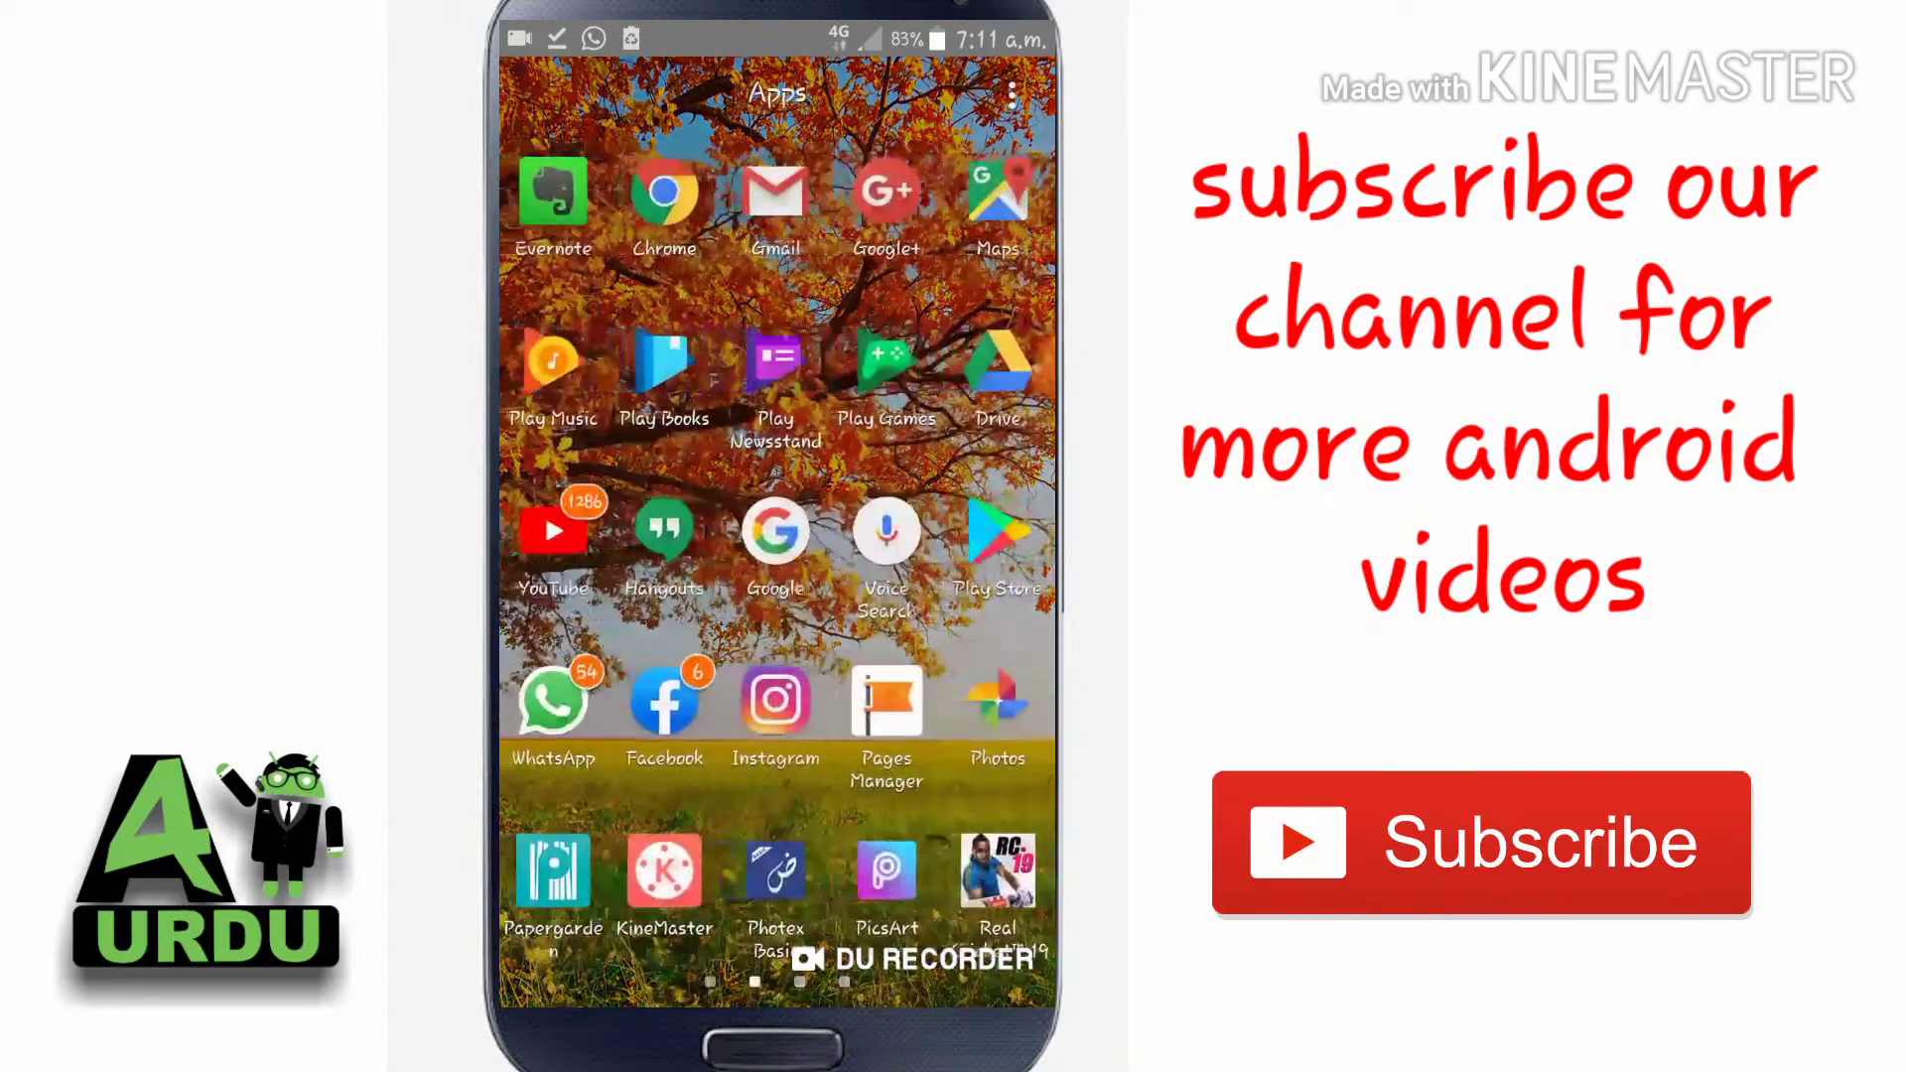
click(668, 192)
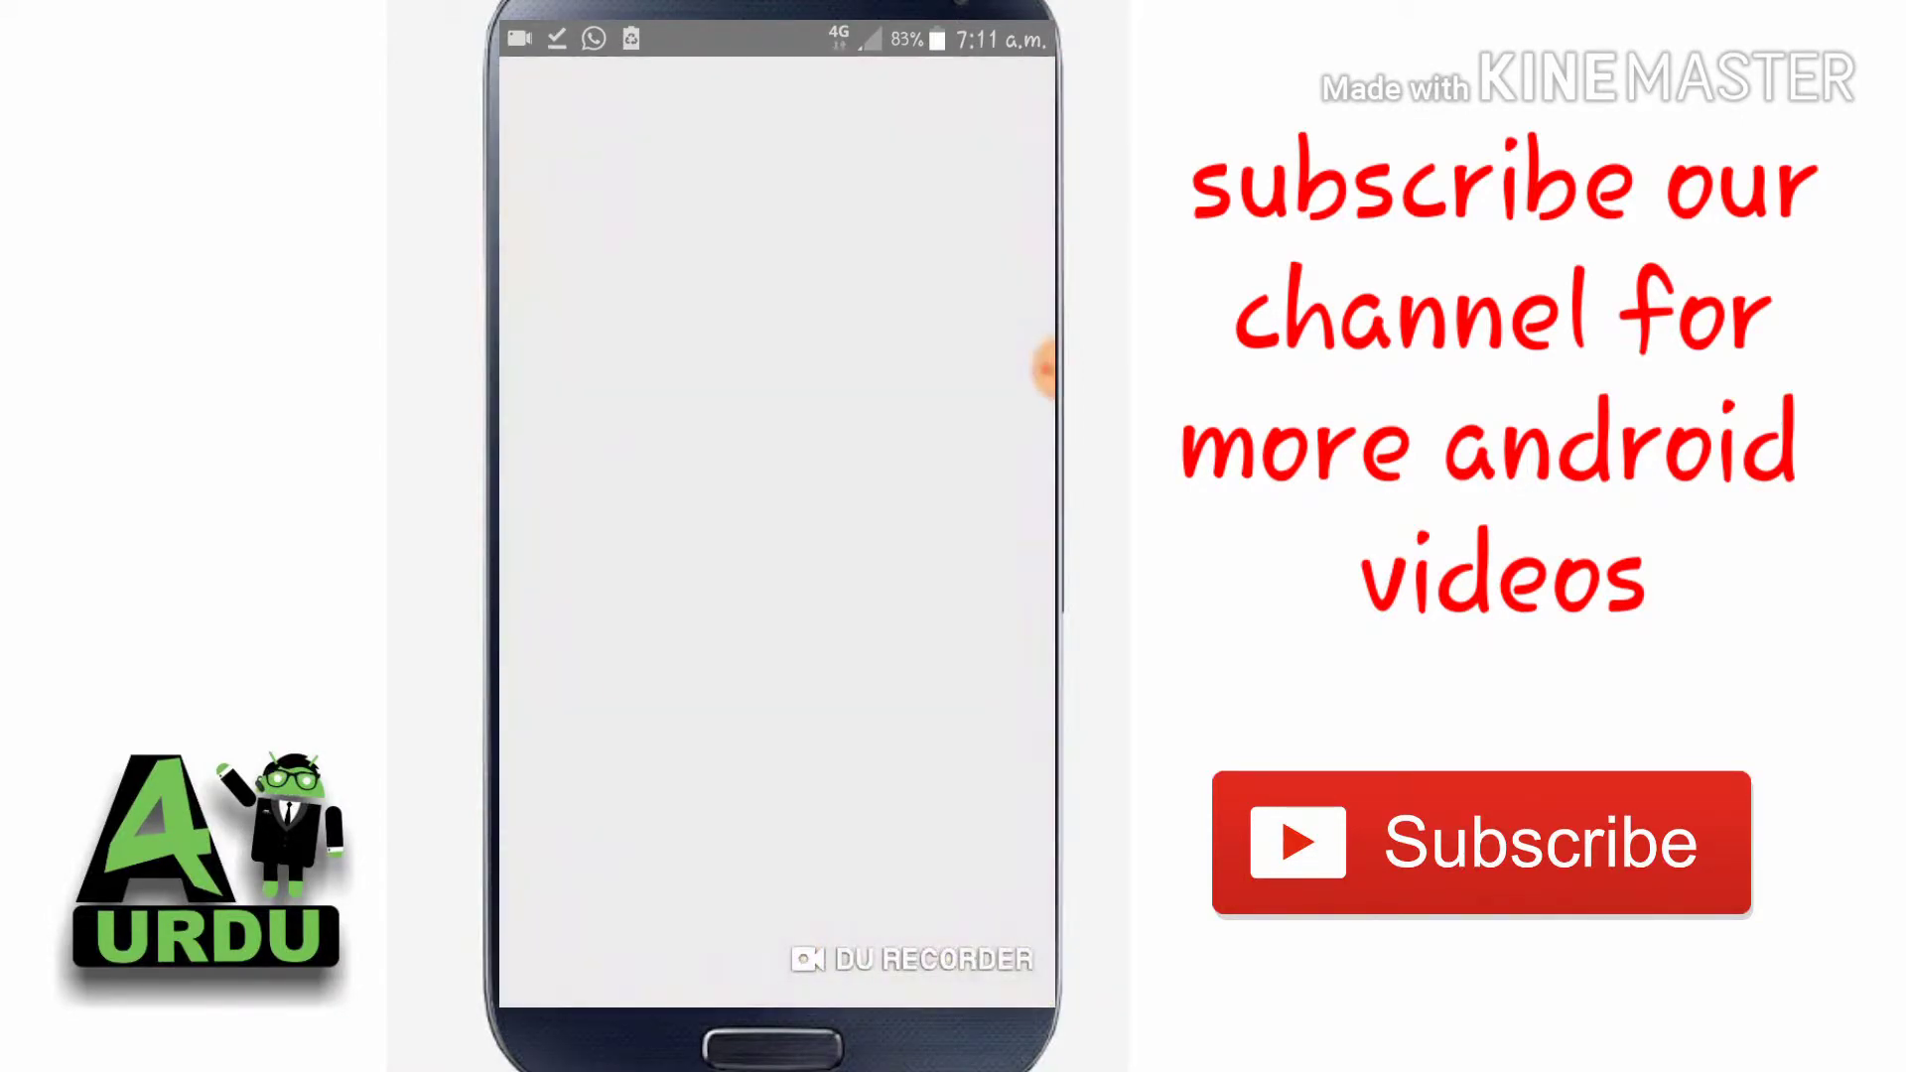
- Search the store for 'Face app' and open the installed FaceApp – AI Face Editor
click(723, 106)
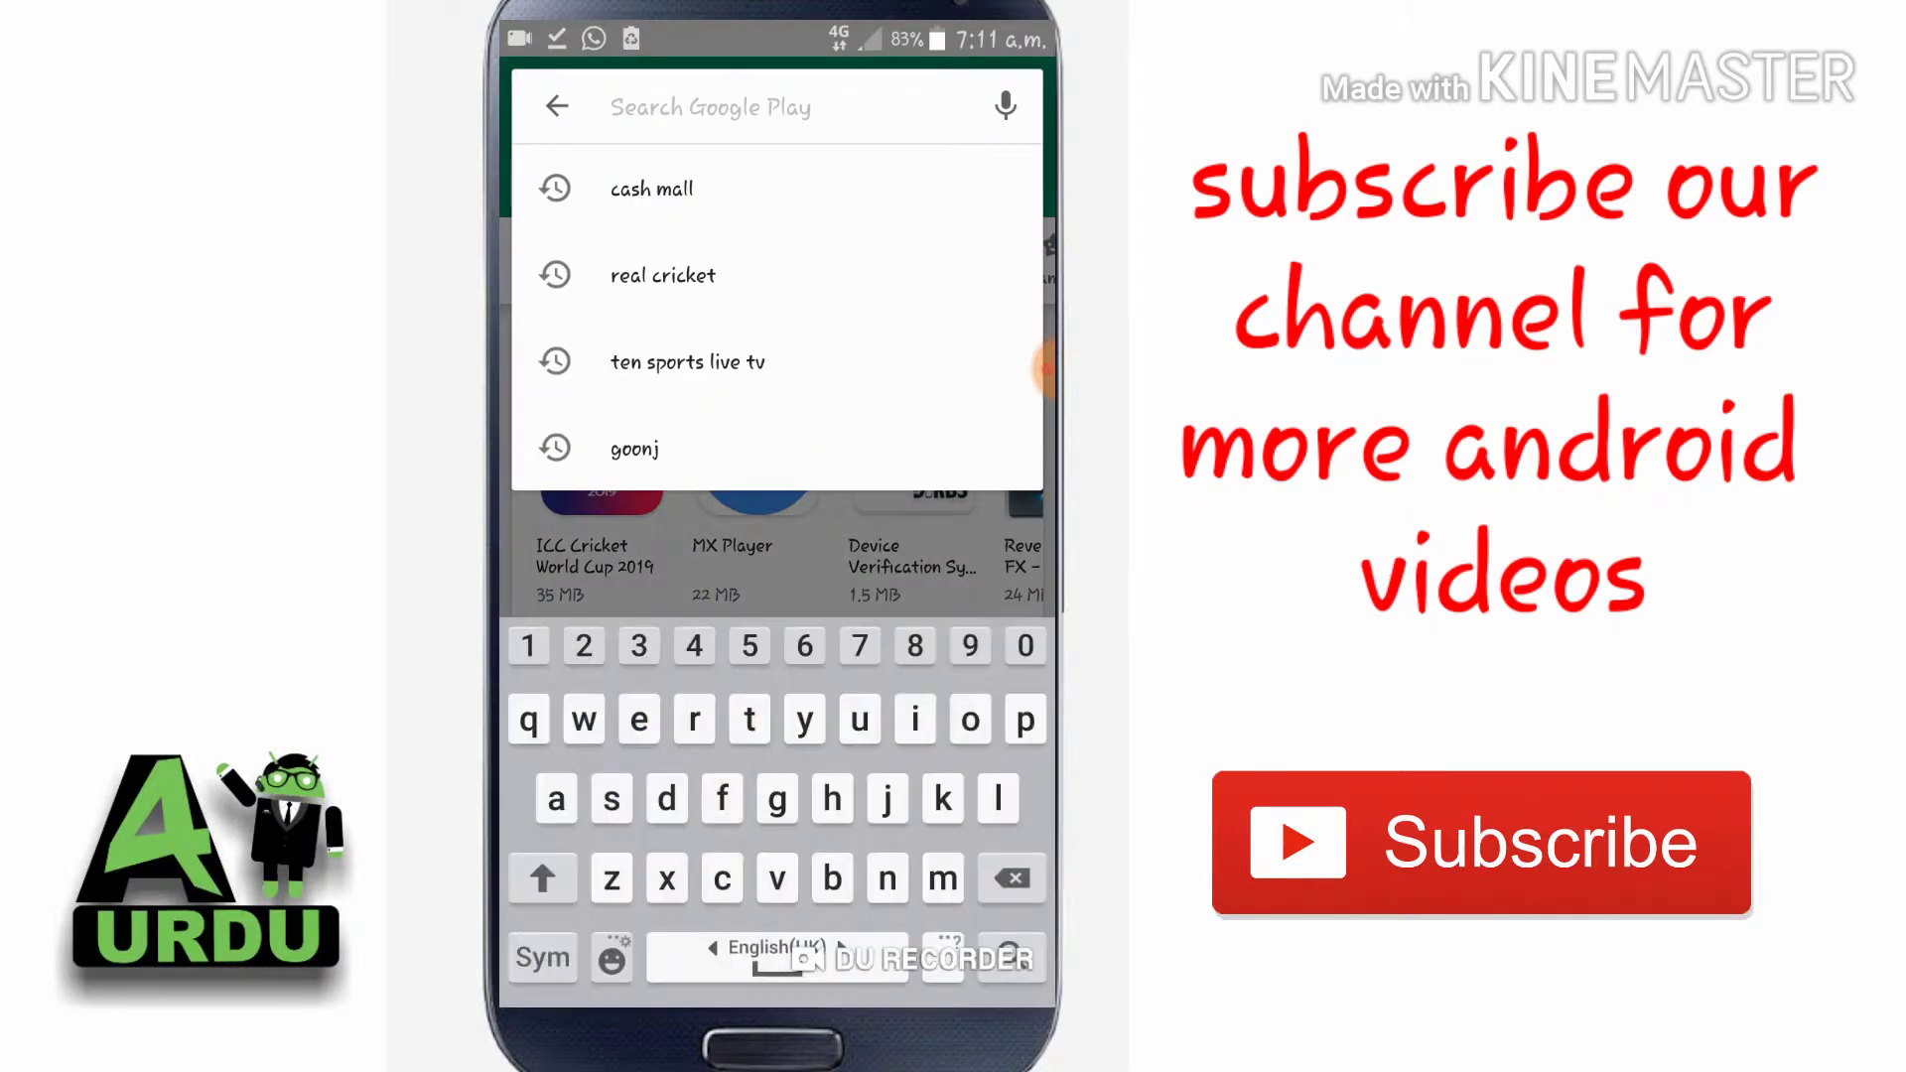
text(Fa)
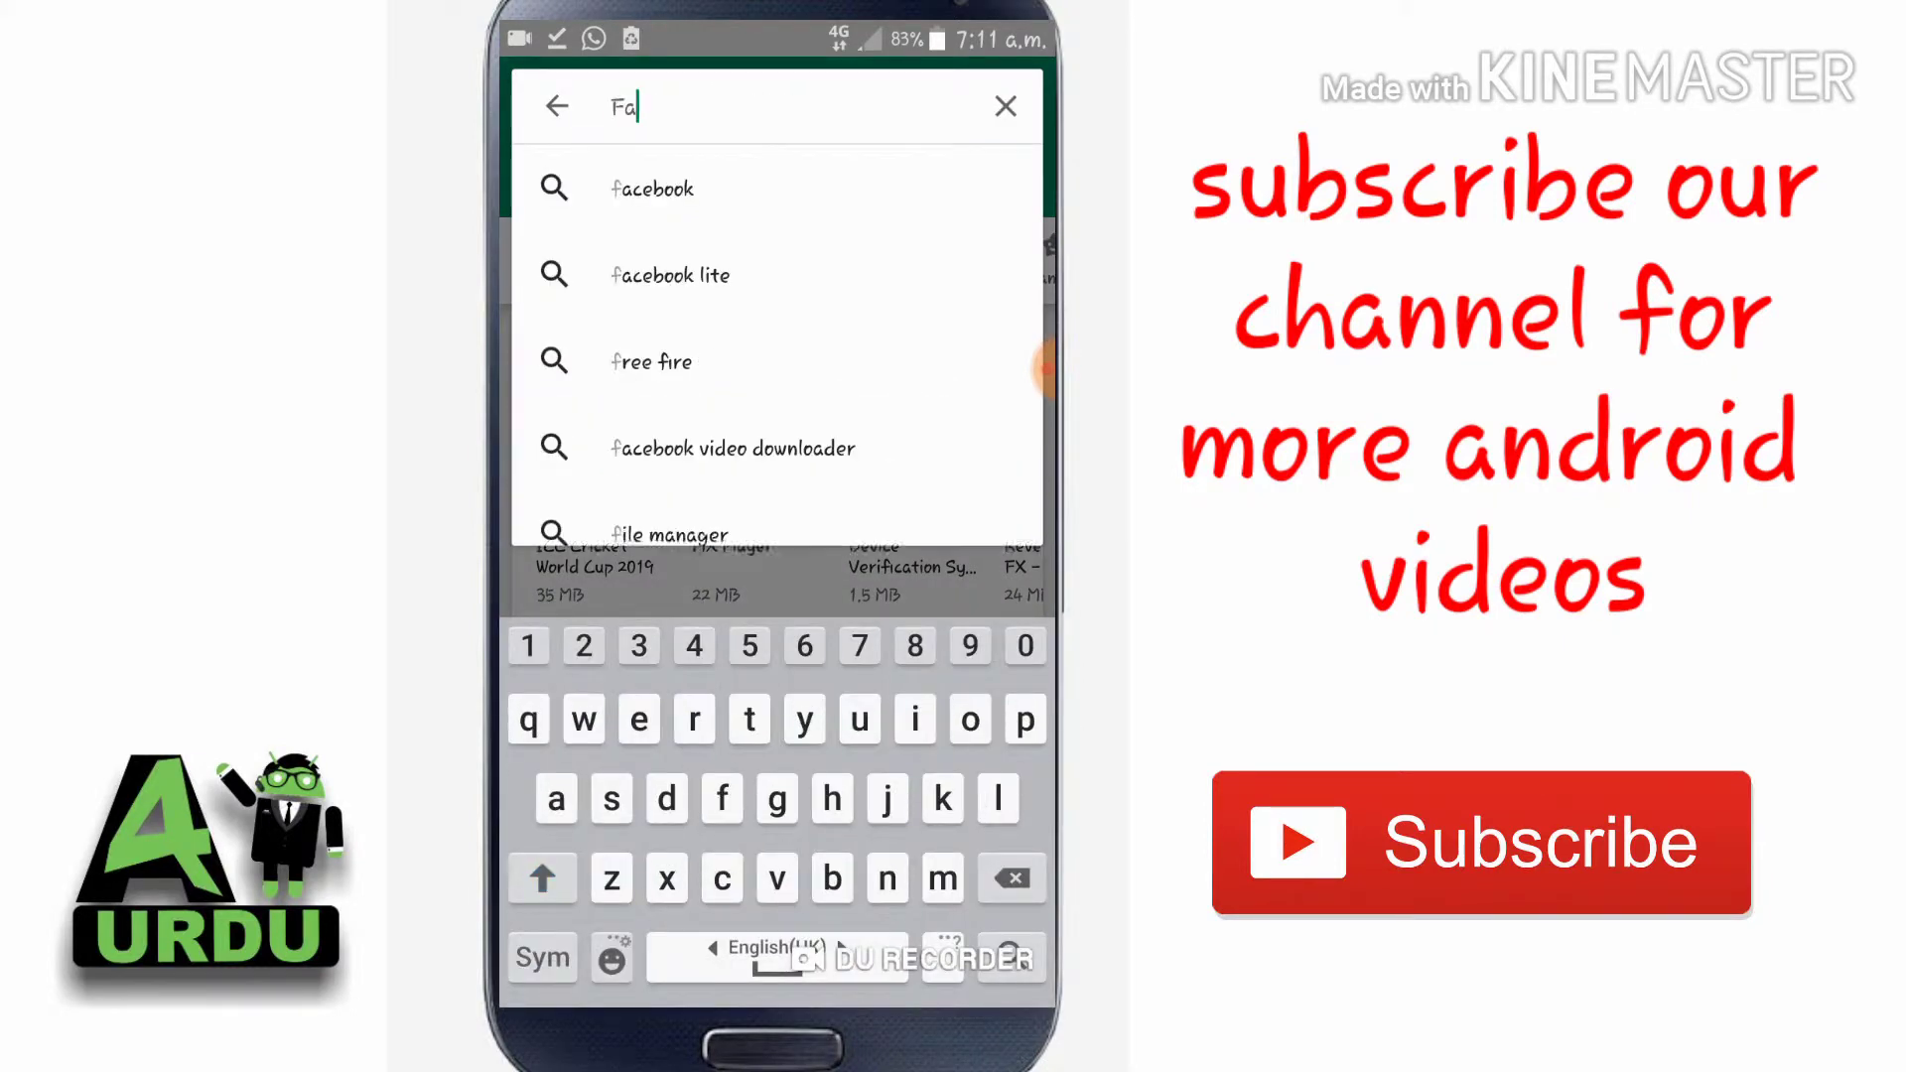
text(ce)
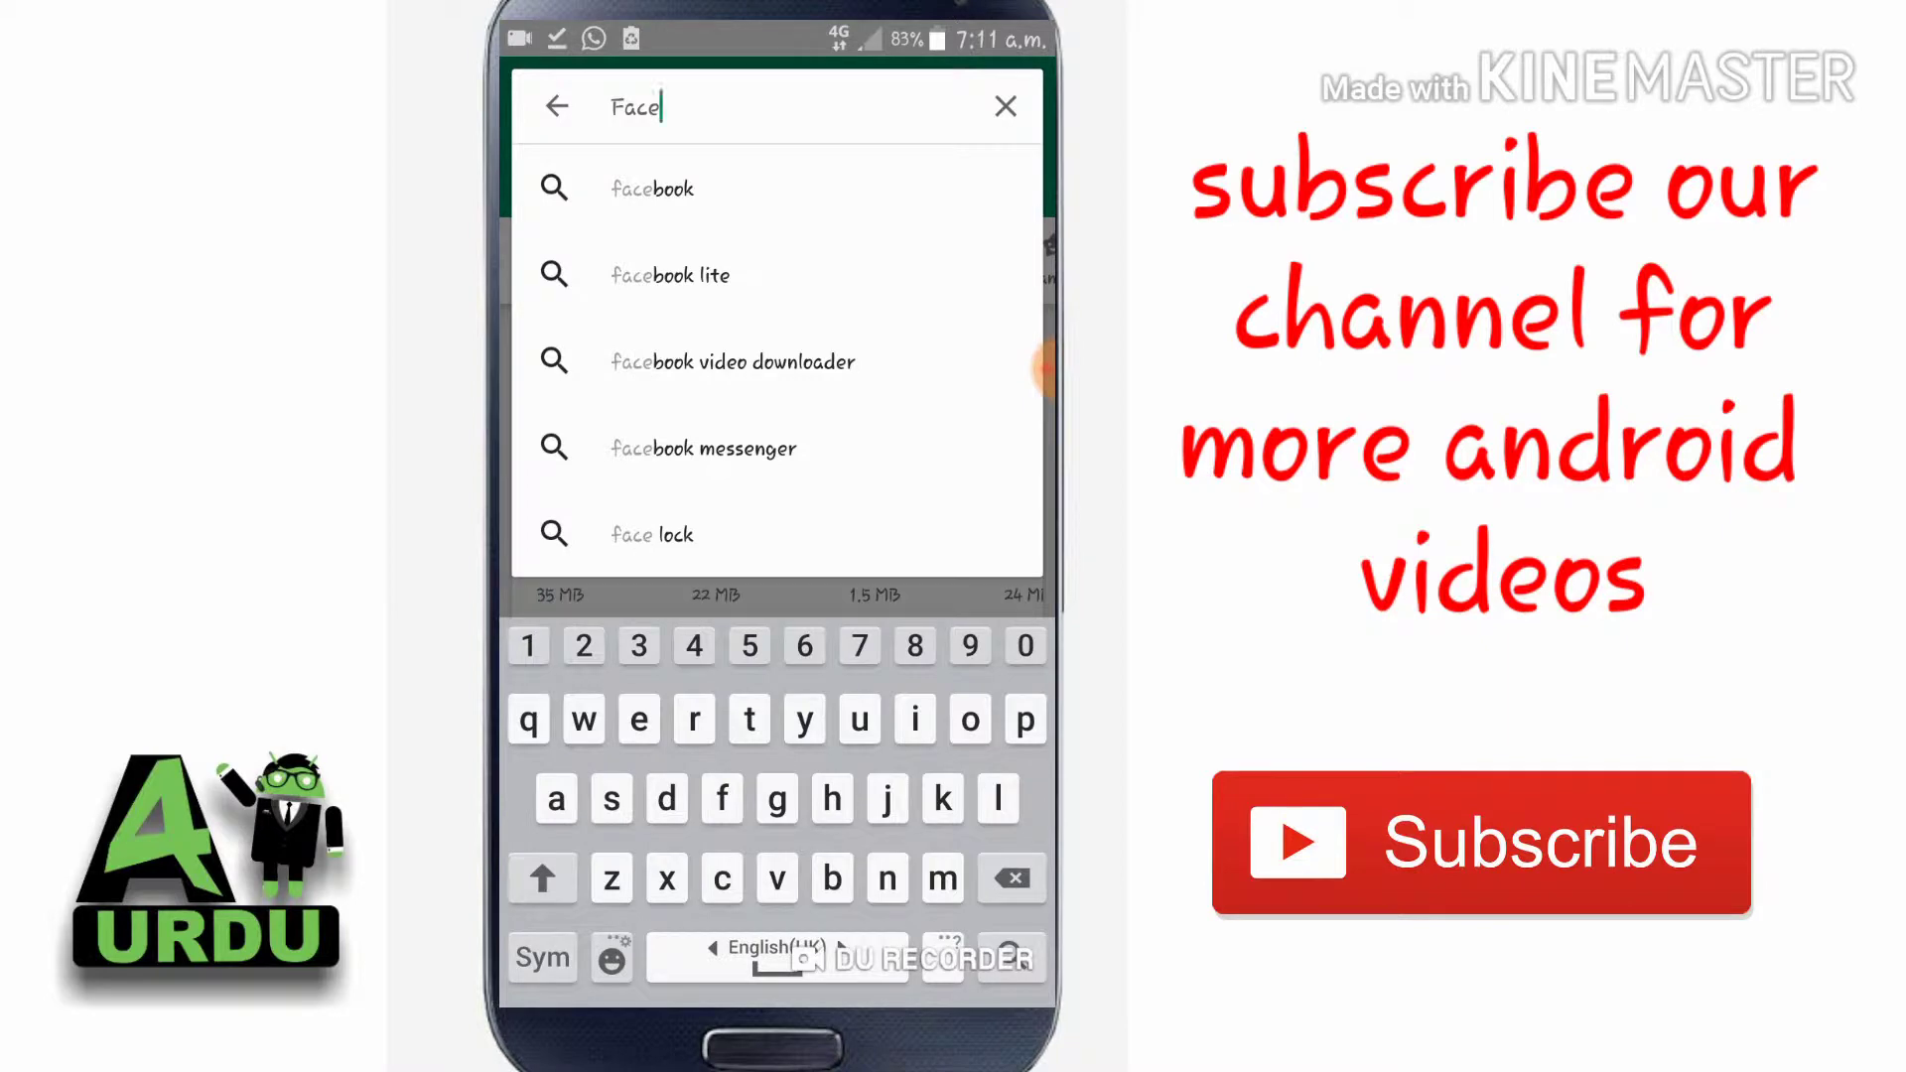
text( app)
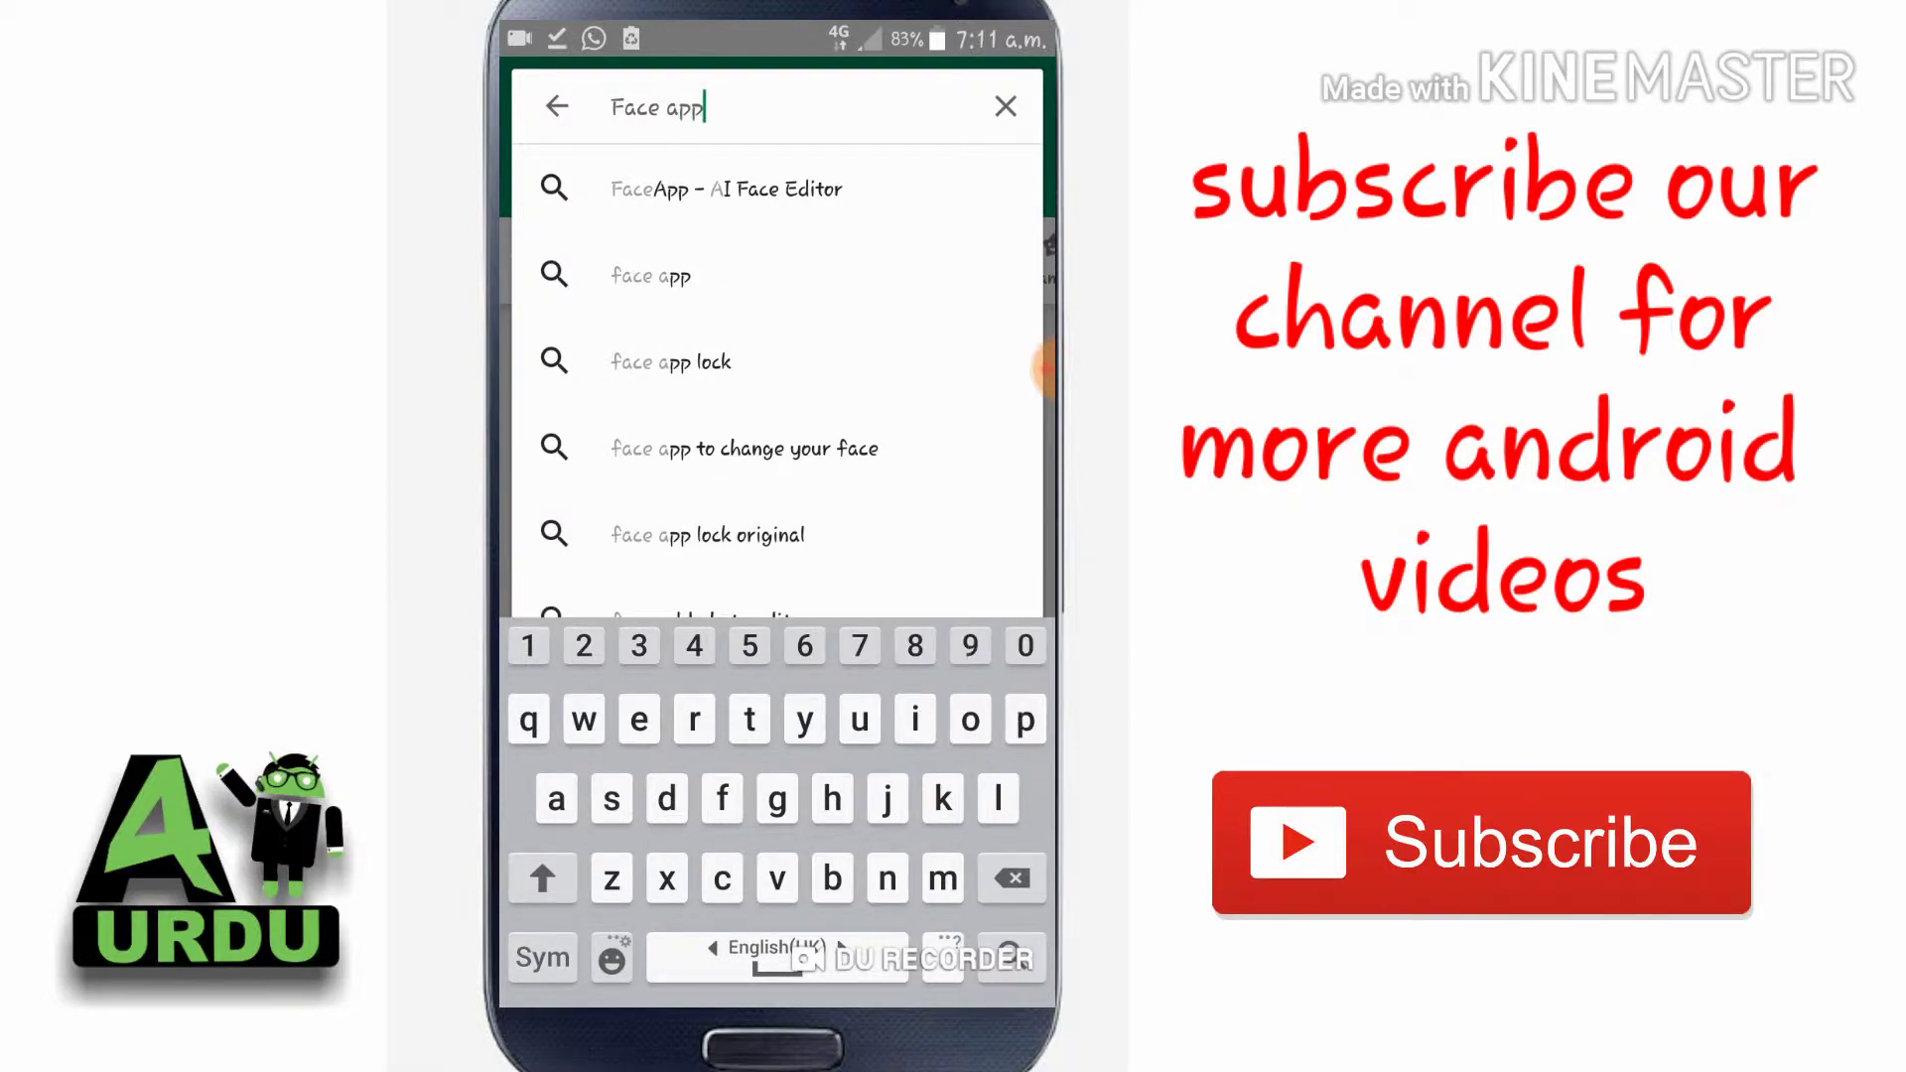
click(726, 189)
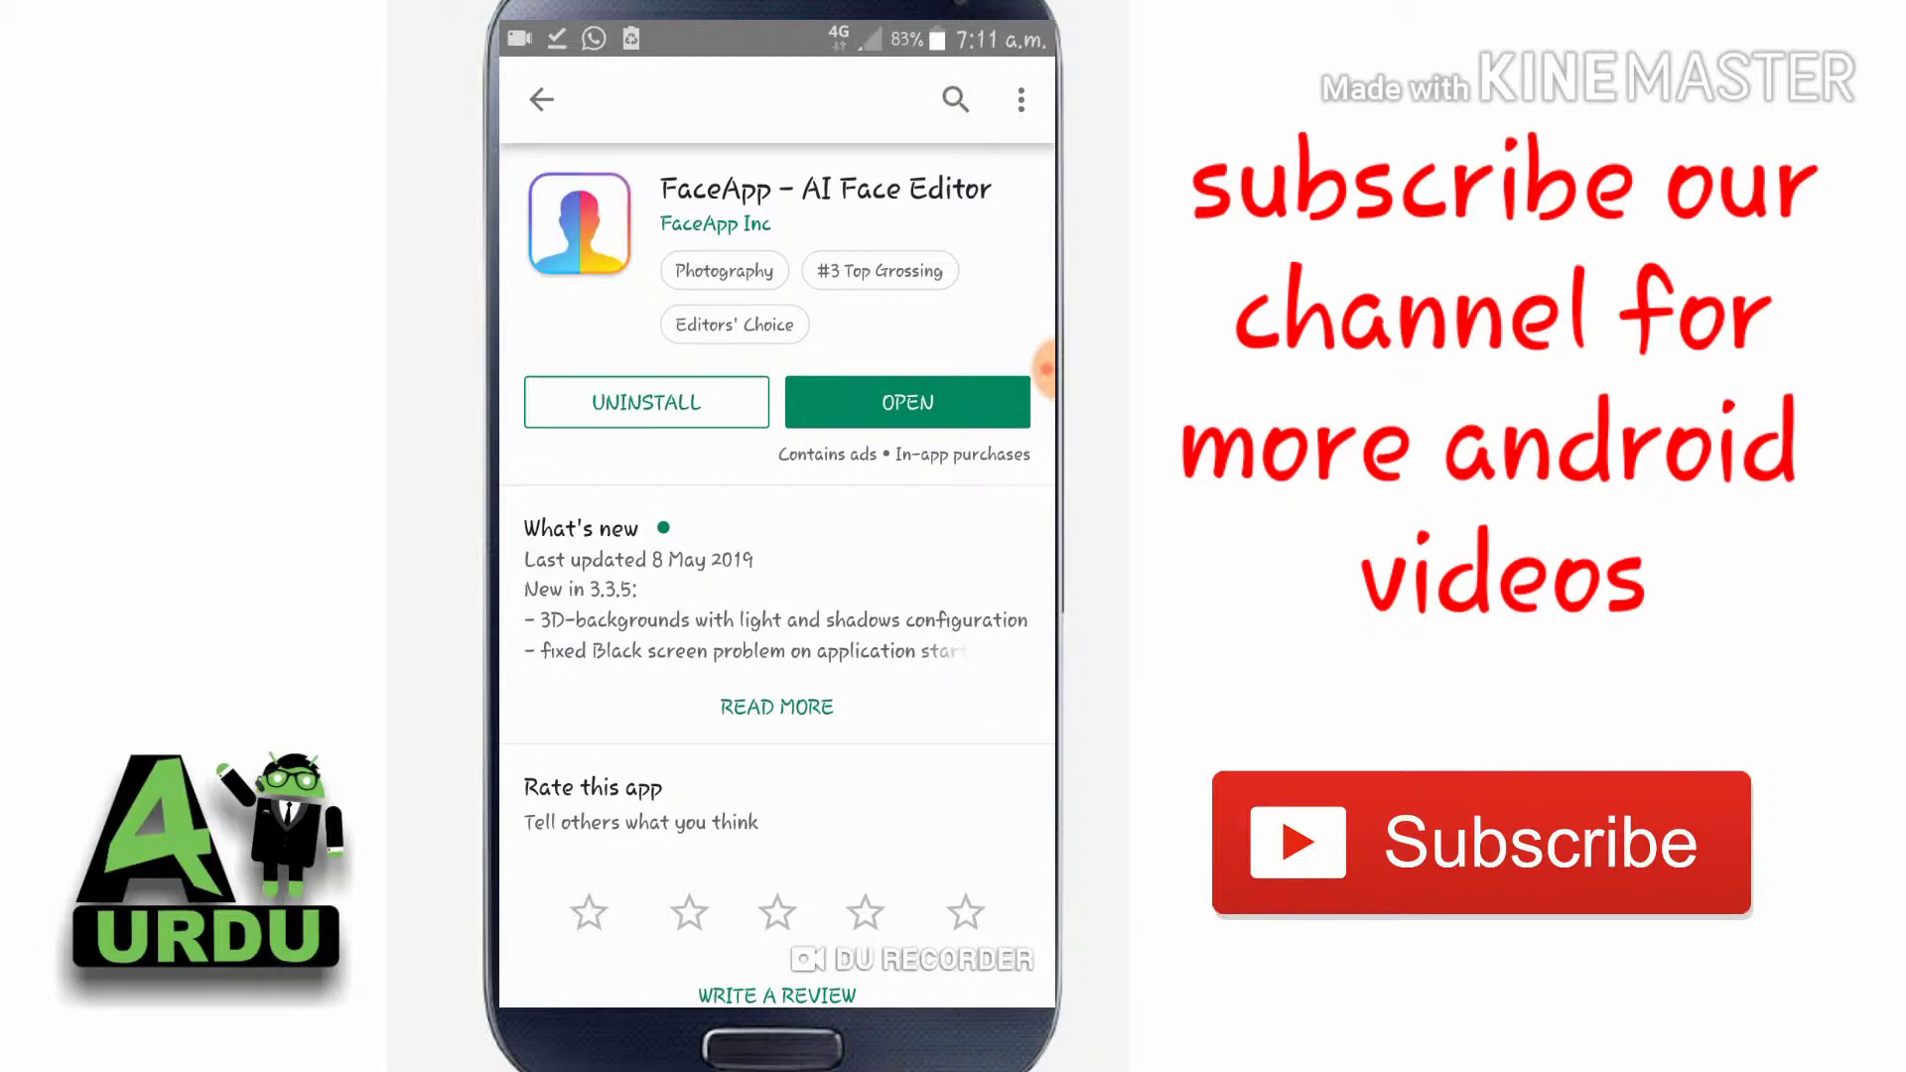
click(908, 402)
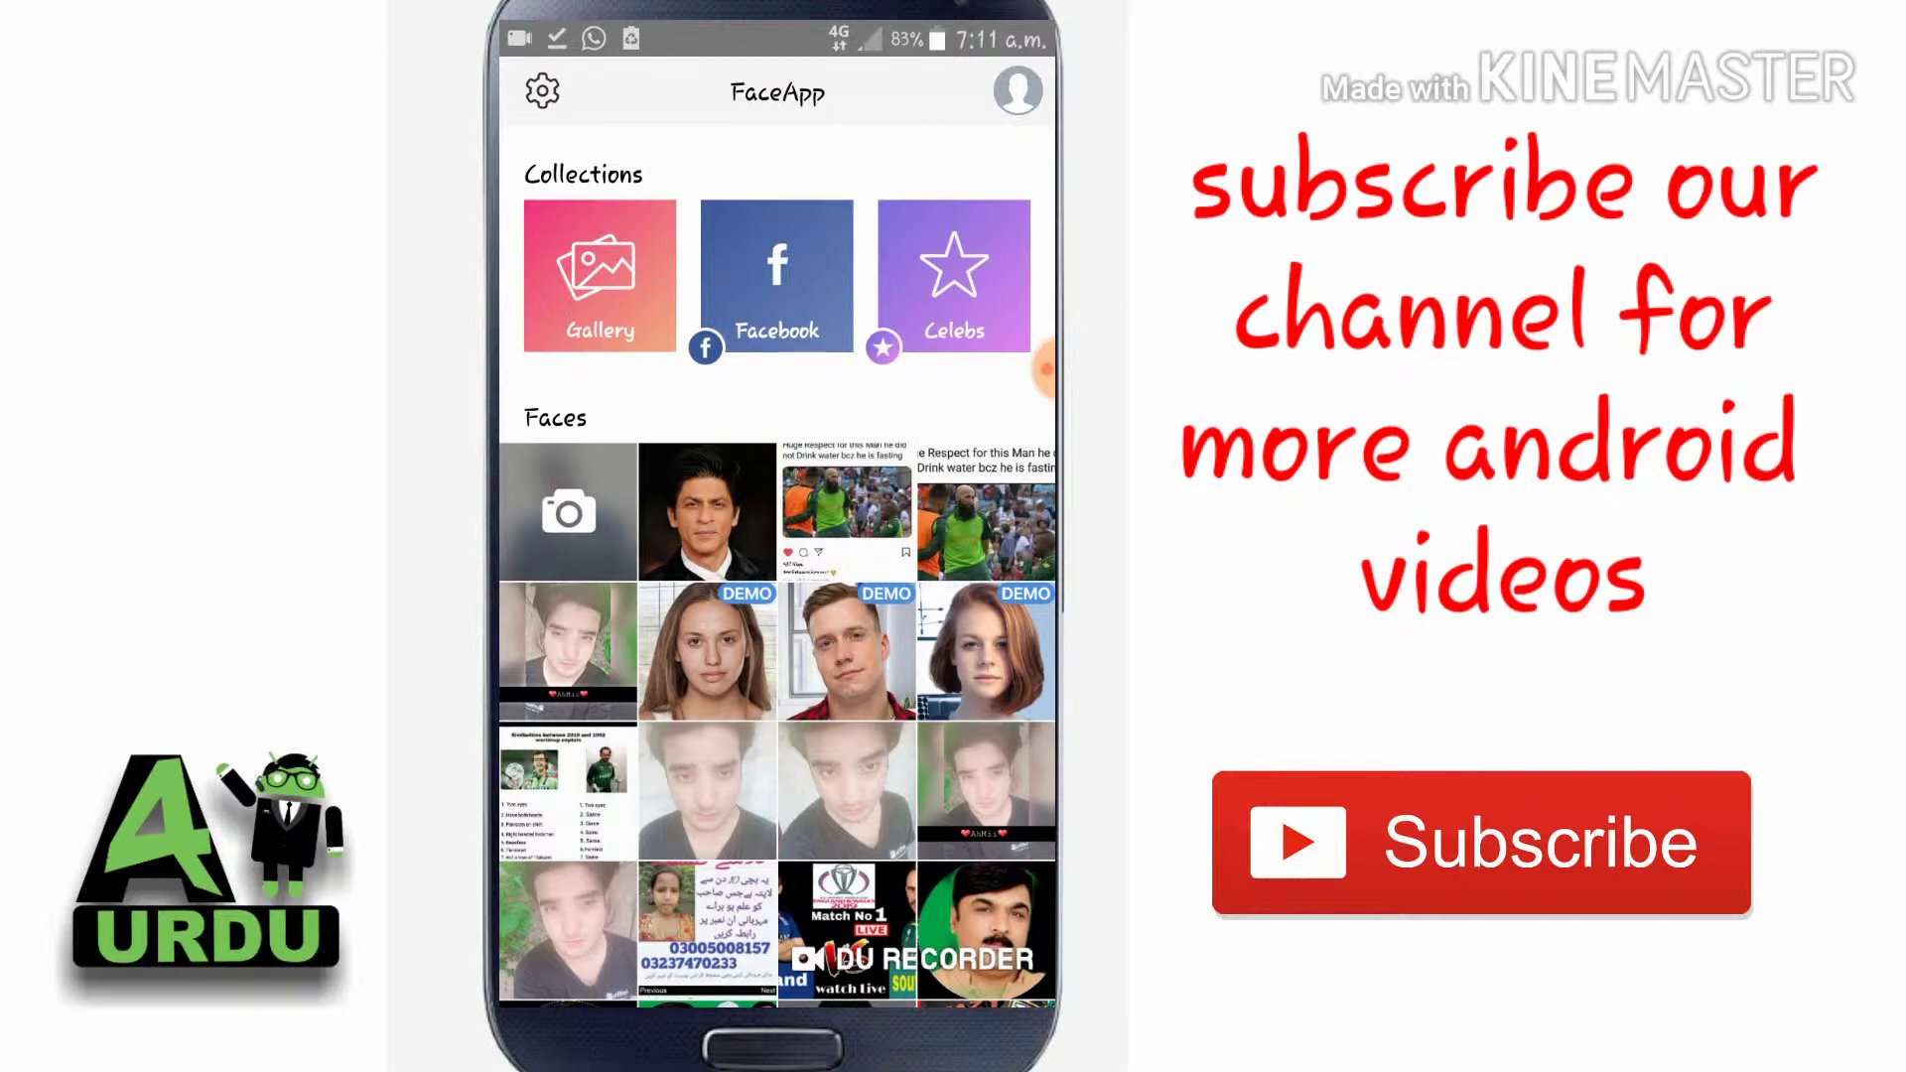
- Open the portrait of the man in a dark suit from the Faces grid
click(568, 650)
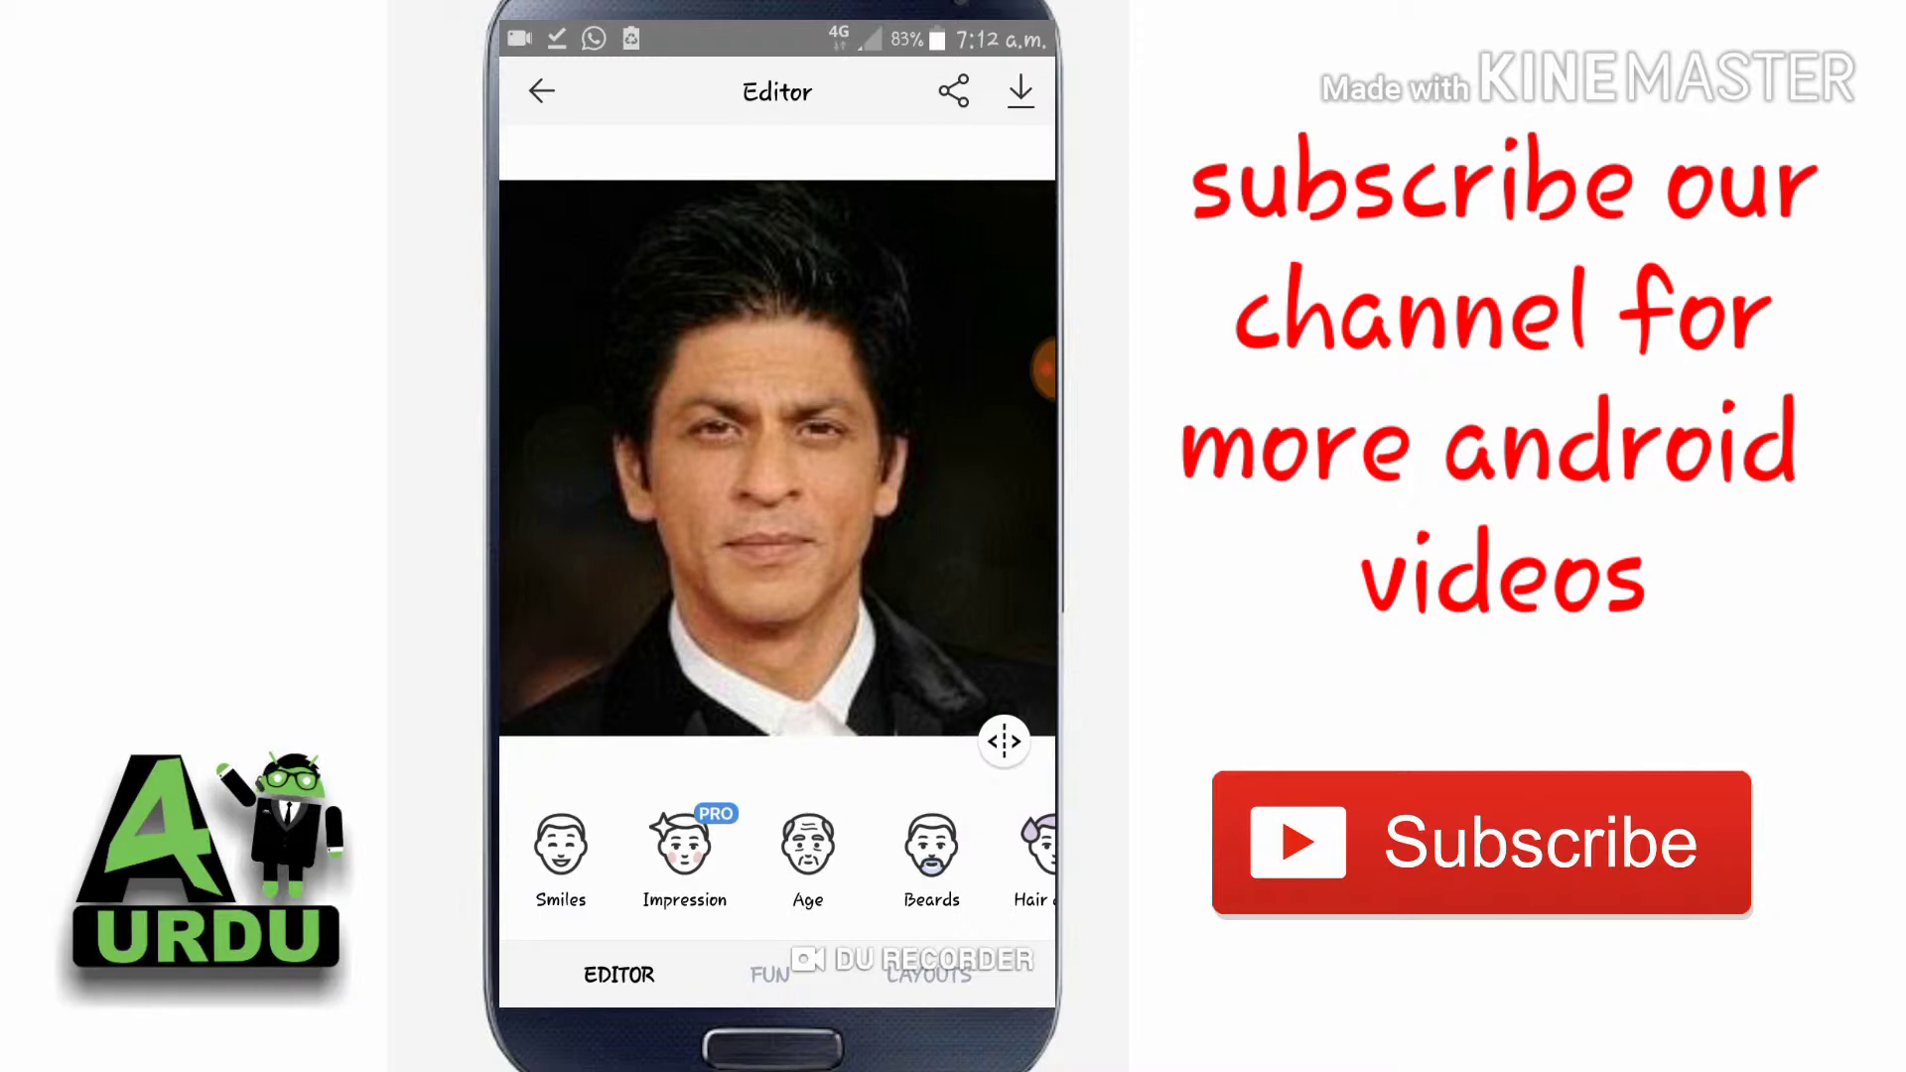
click(560, 853)
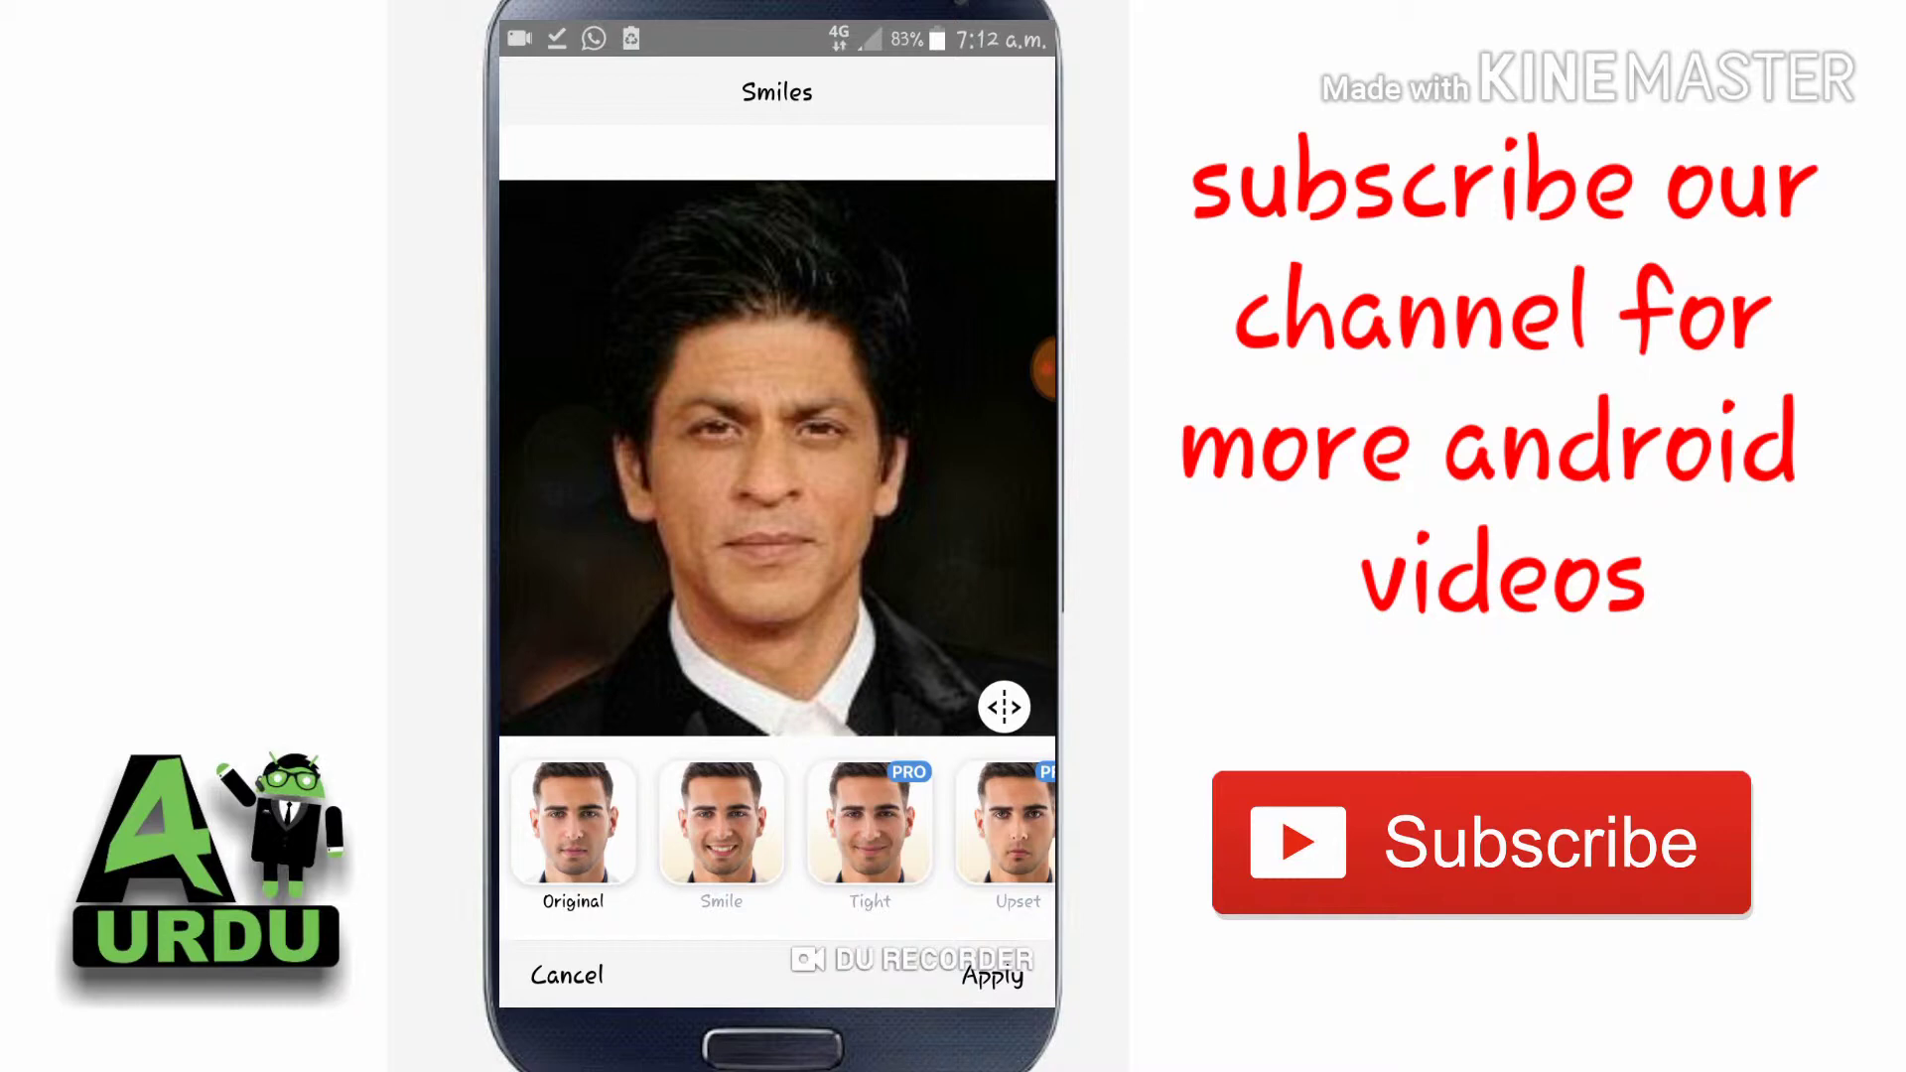
scroll(778, 833, right, 1)
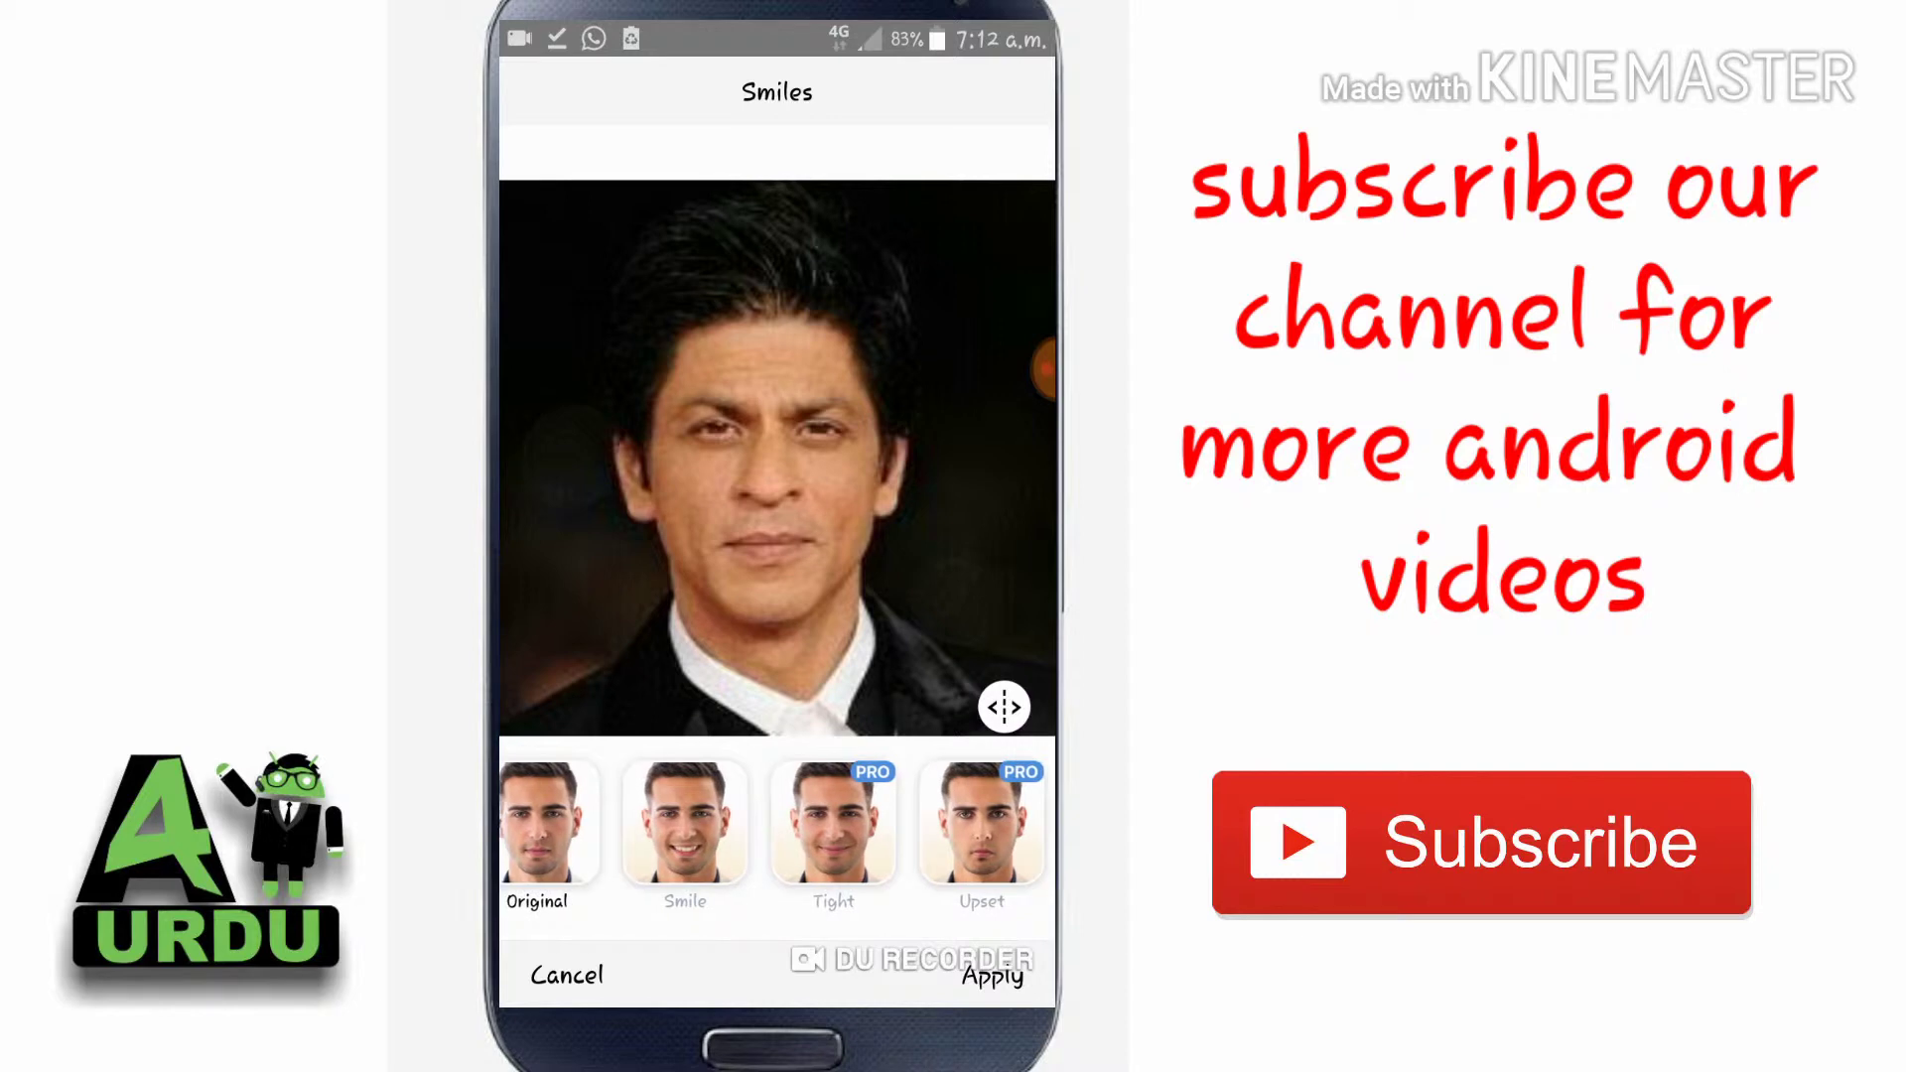
scroll(778, 834, left, 1)
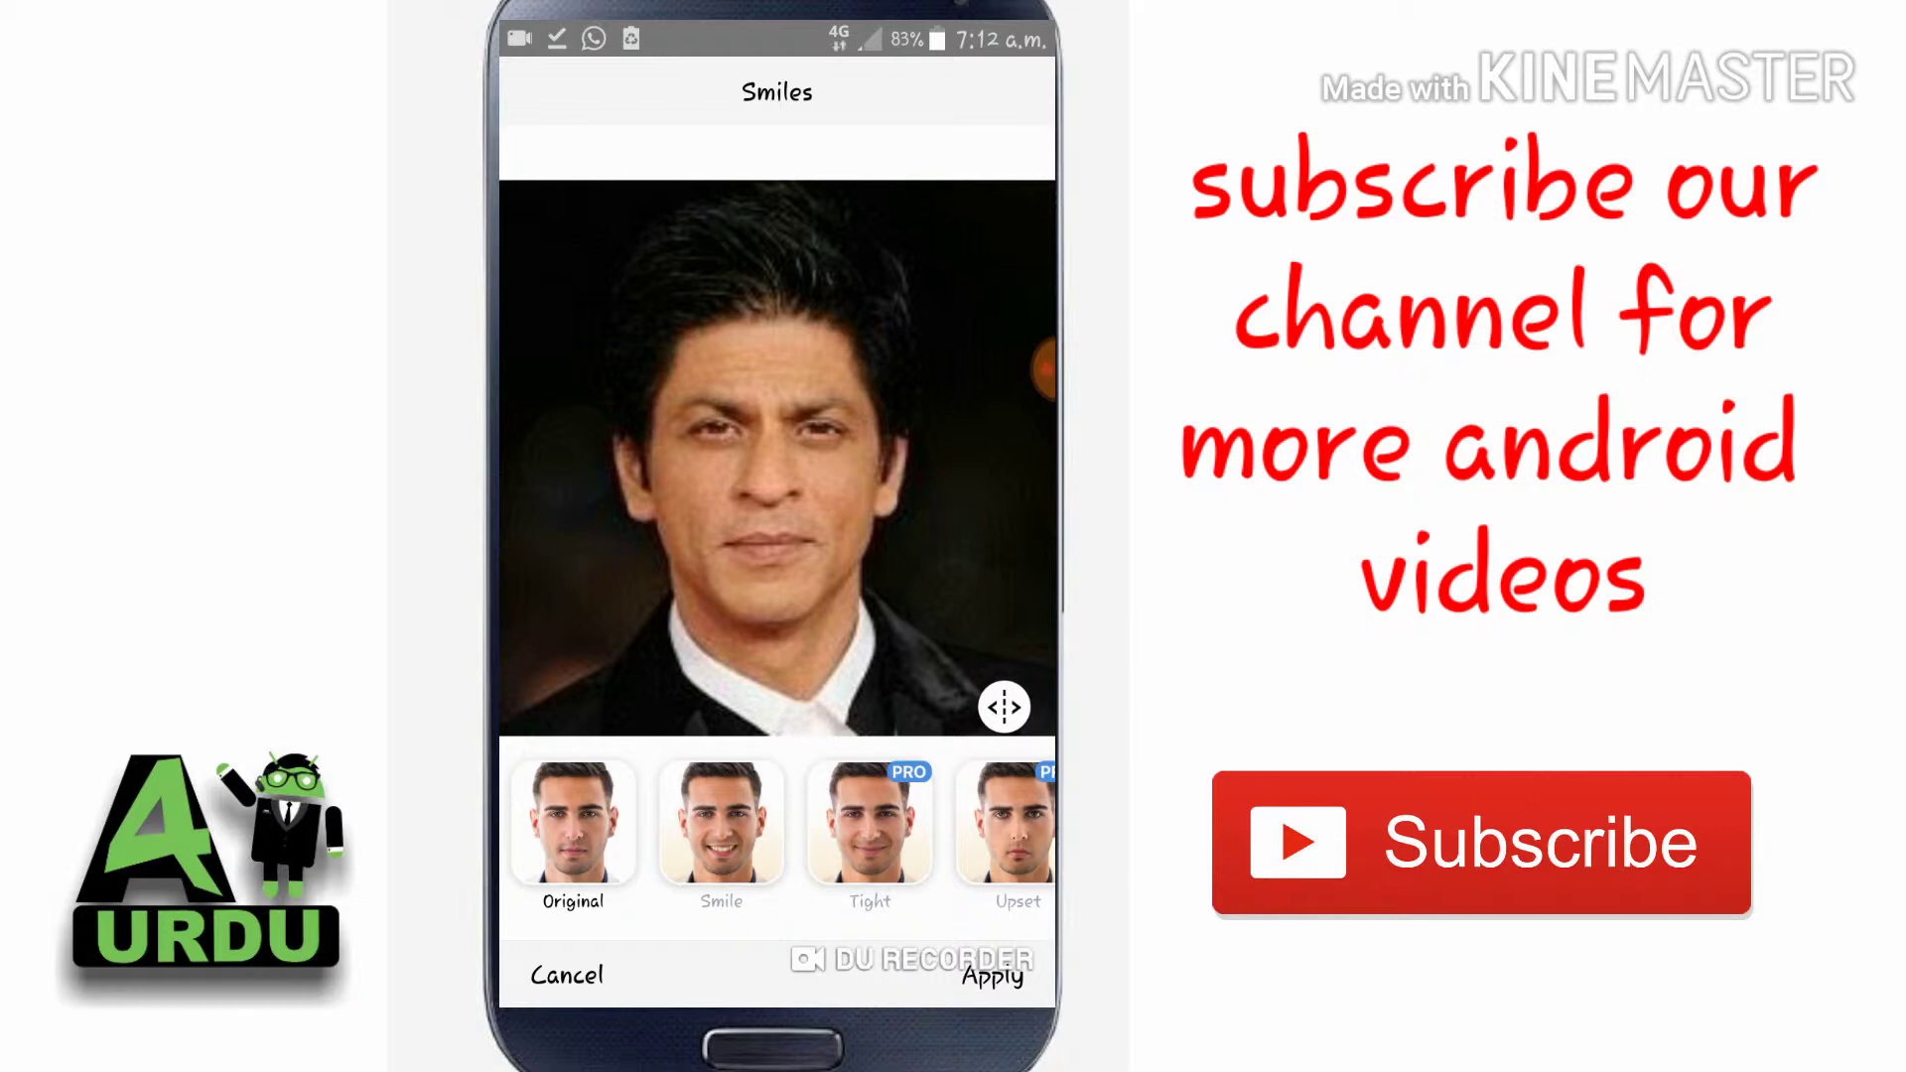
click(722, 822)
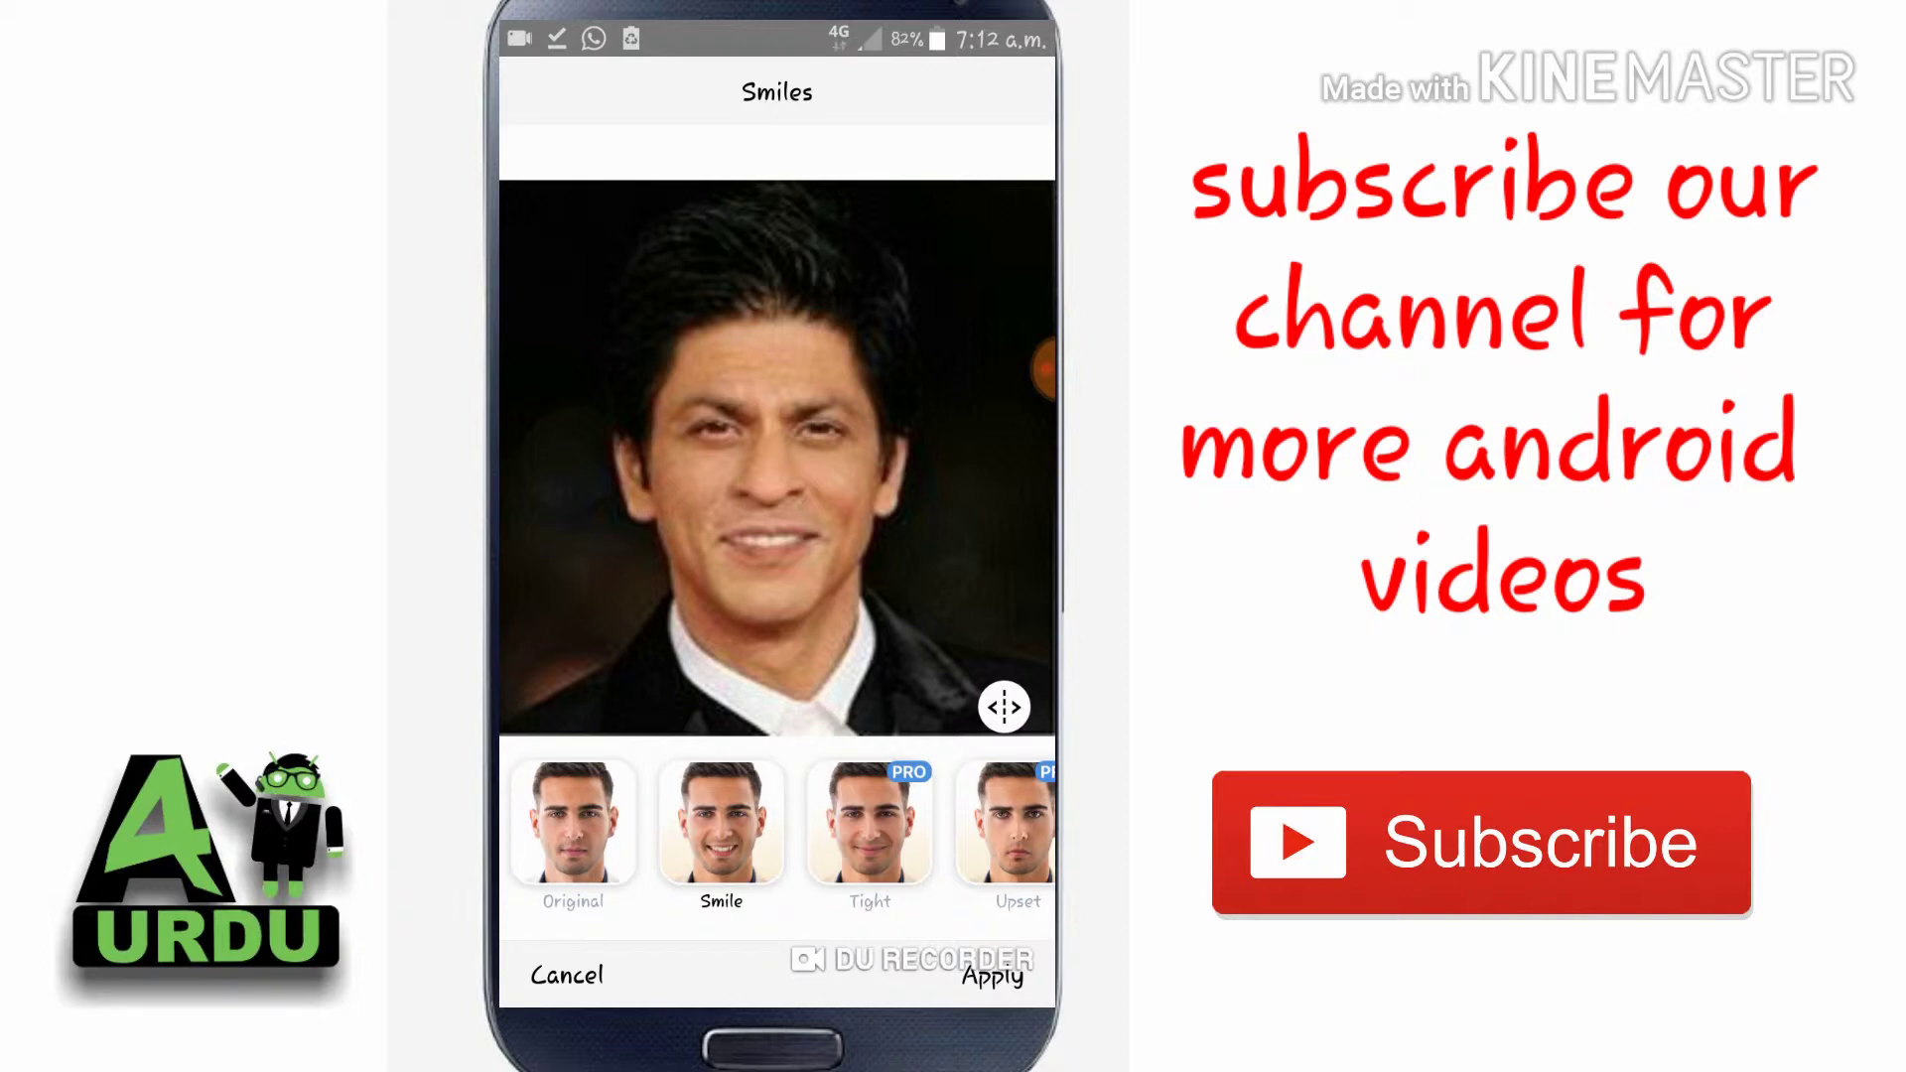
click(567, 975)
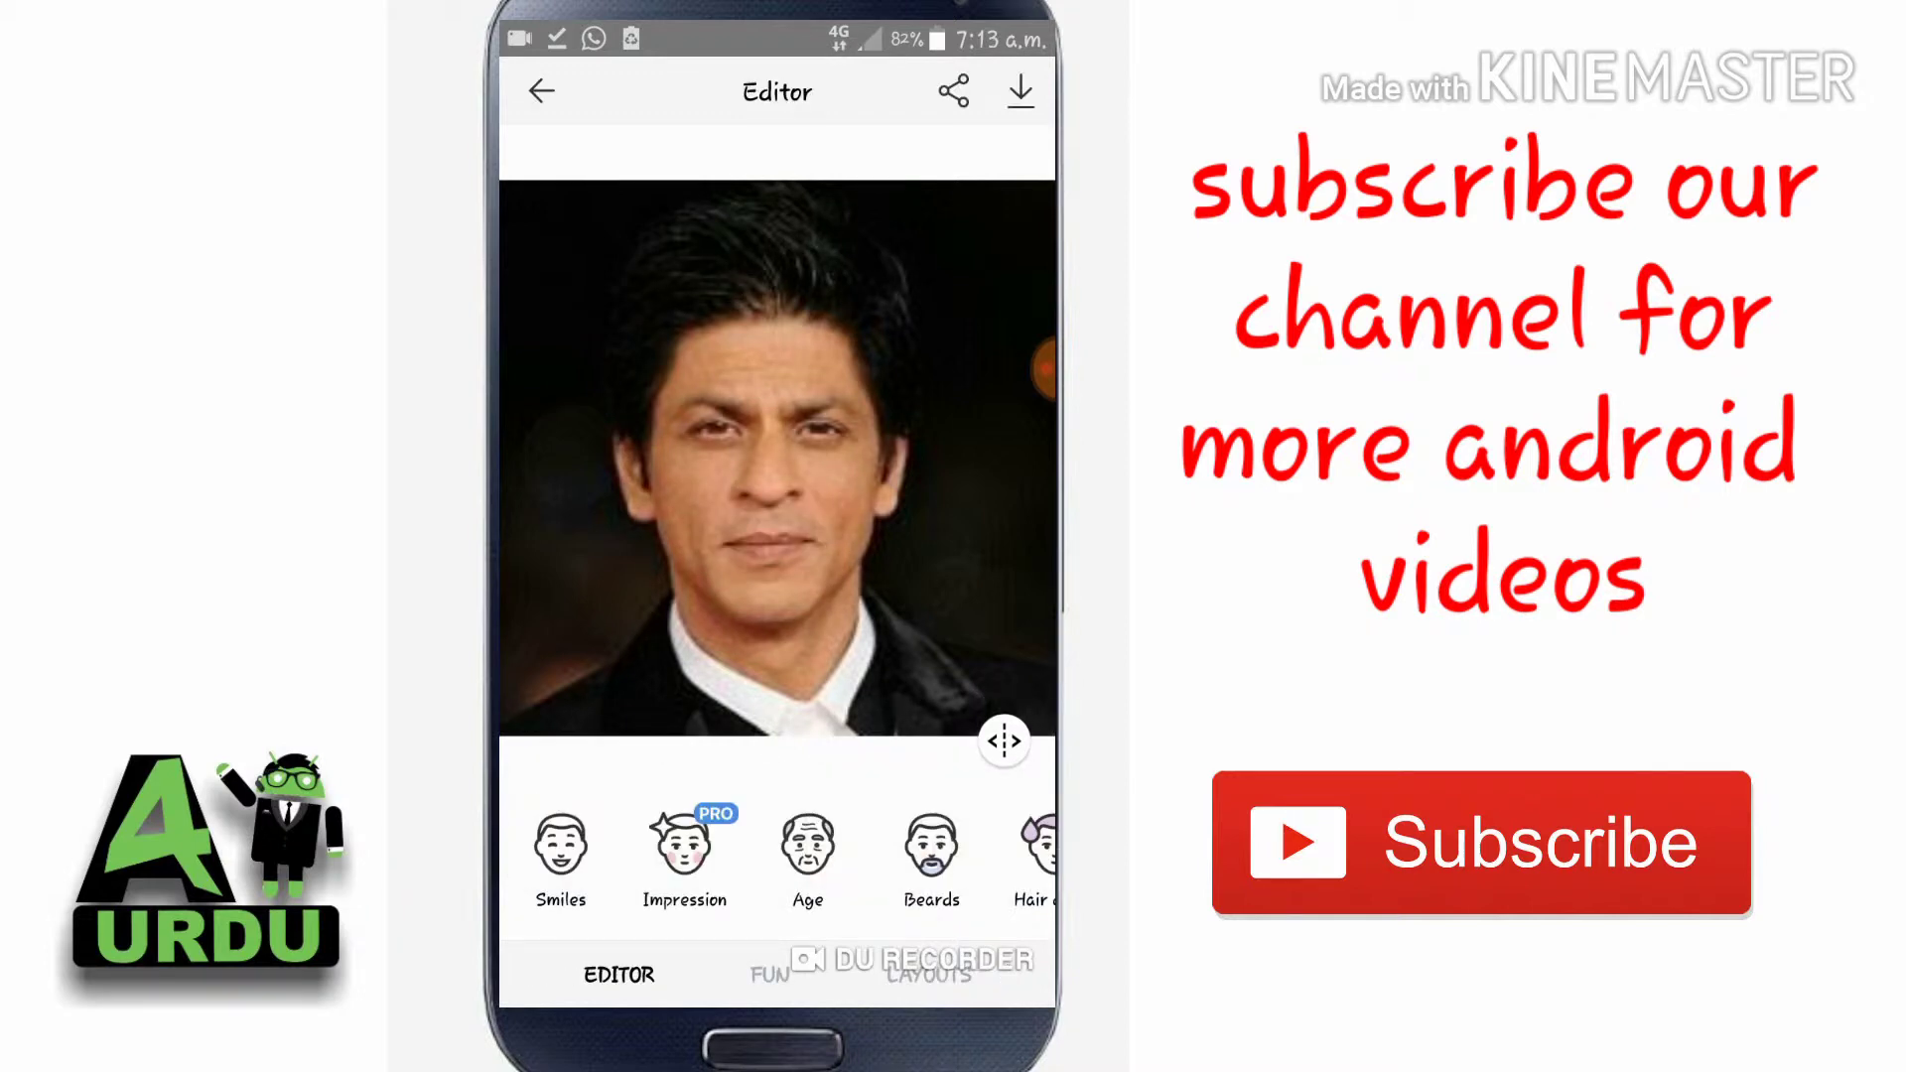
click(684, 854)
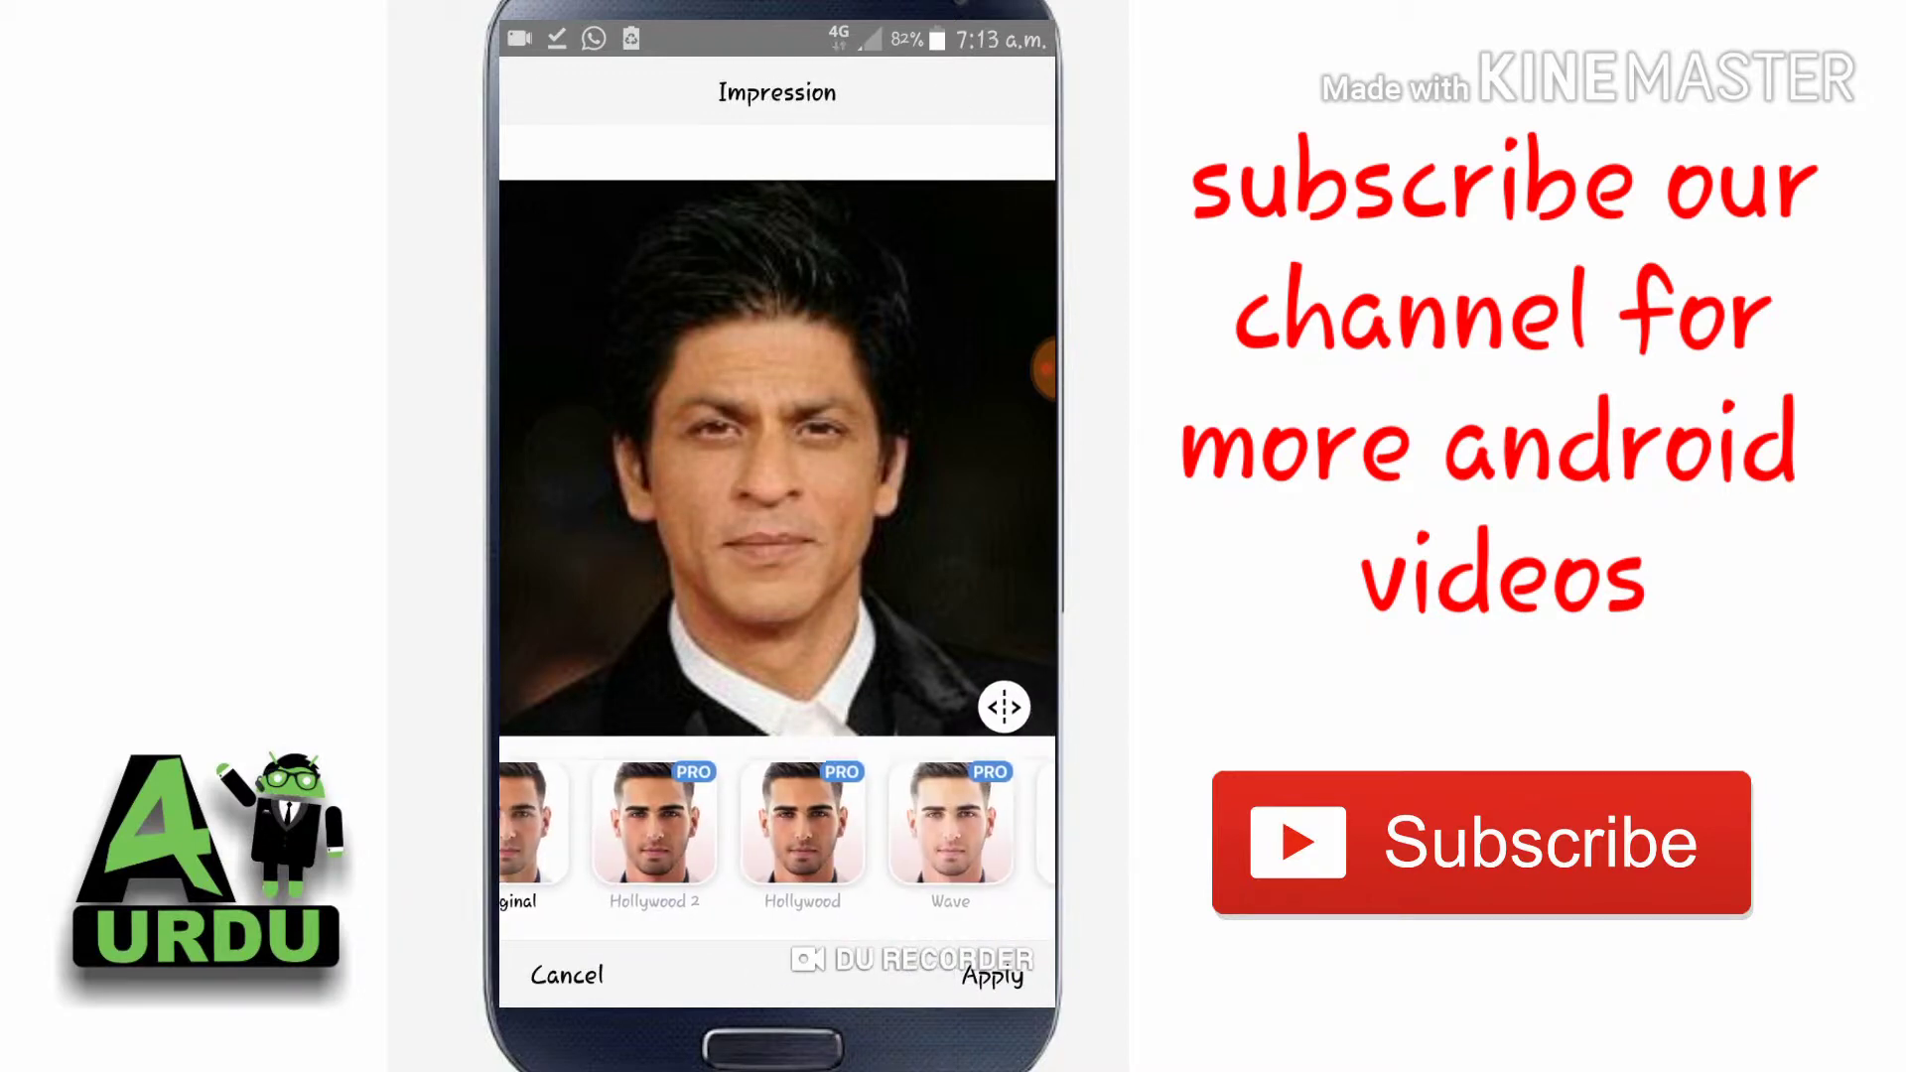
click(566, 974)
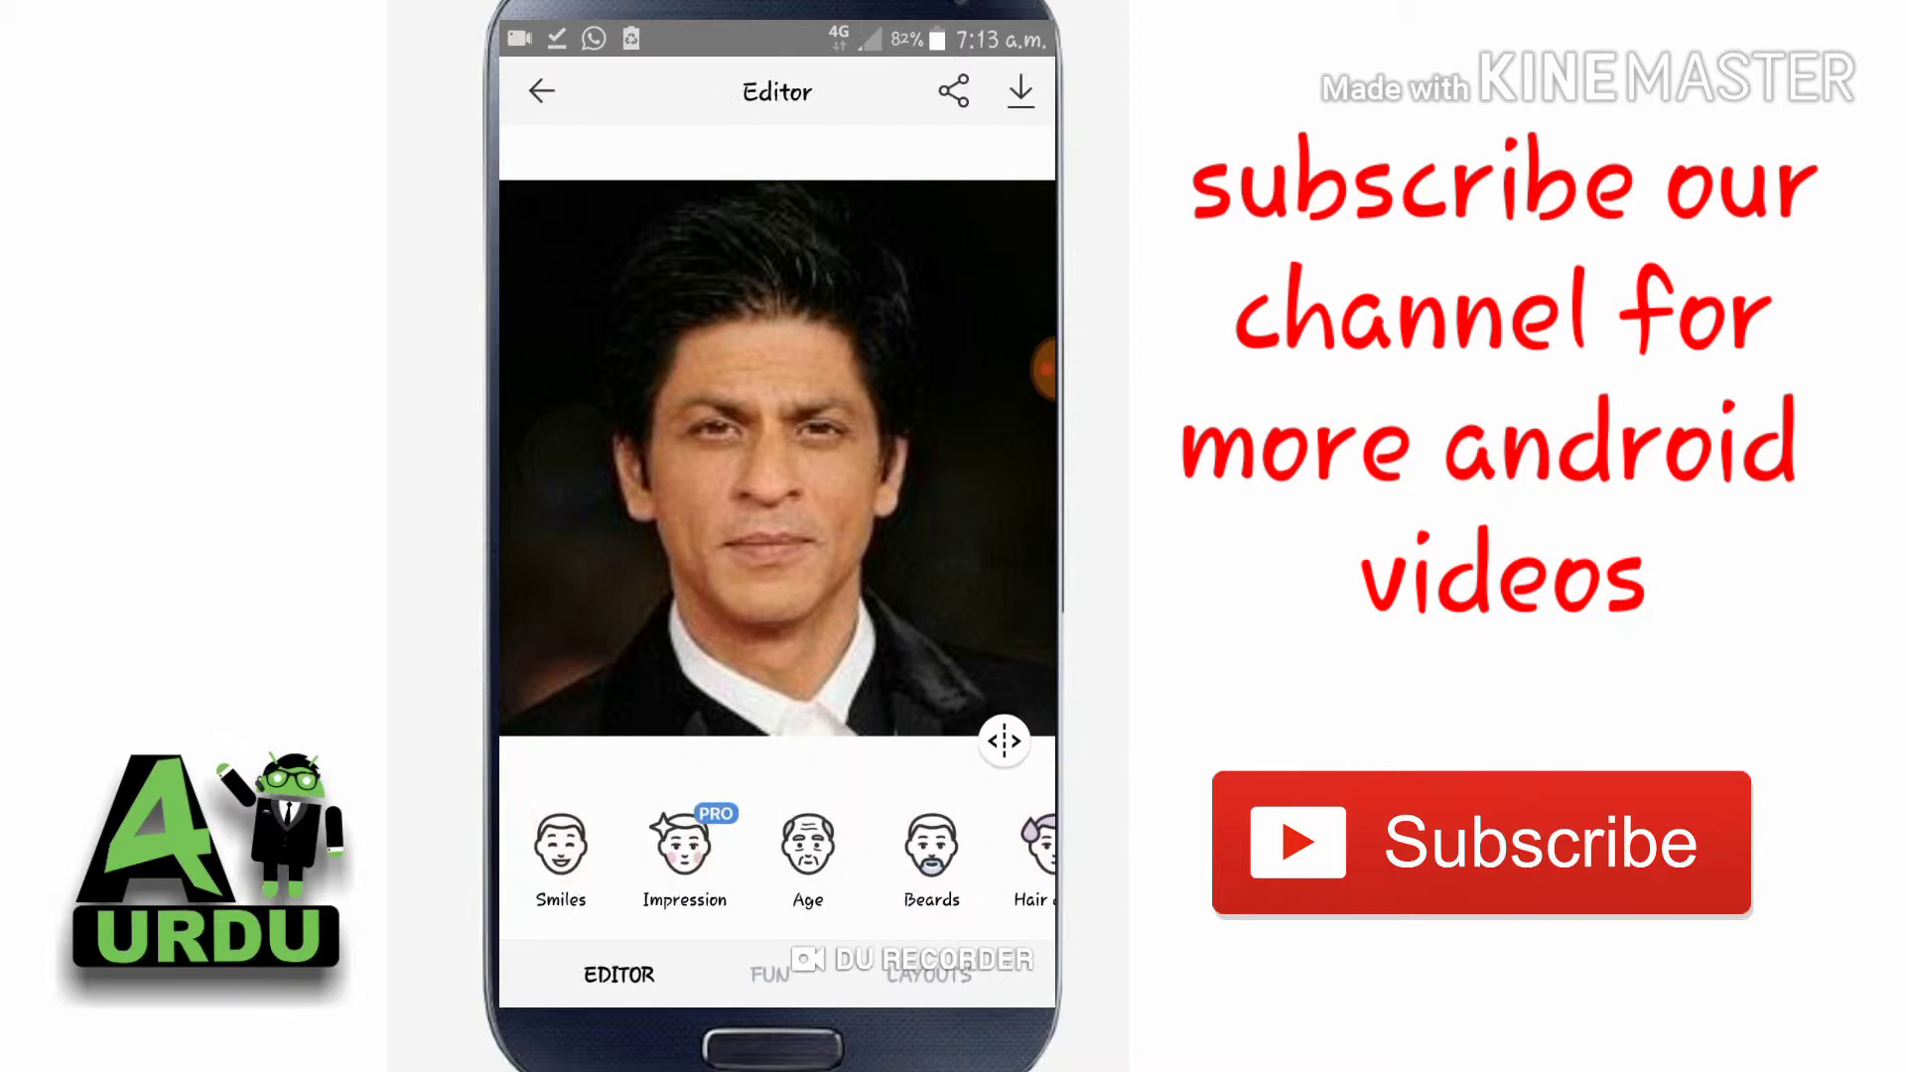
click(807, 854)
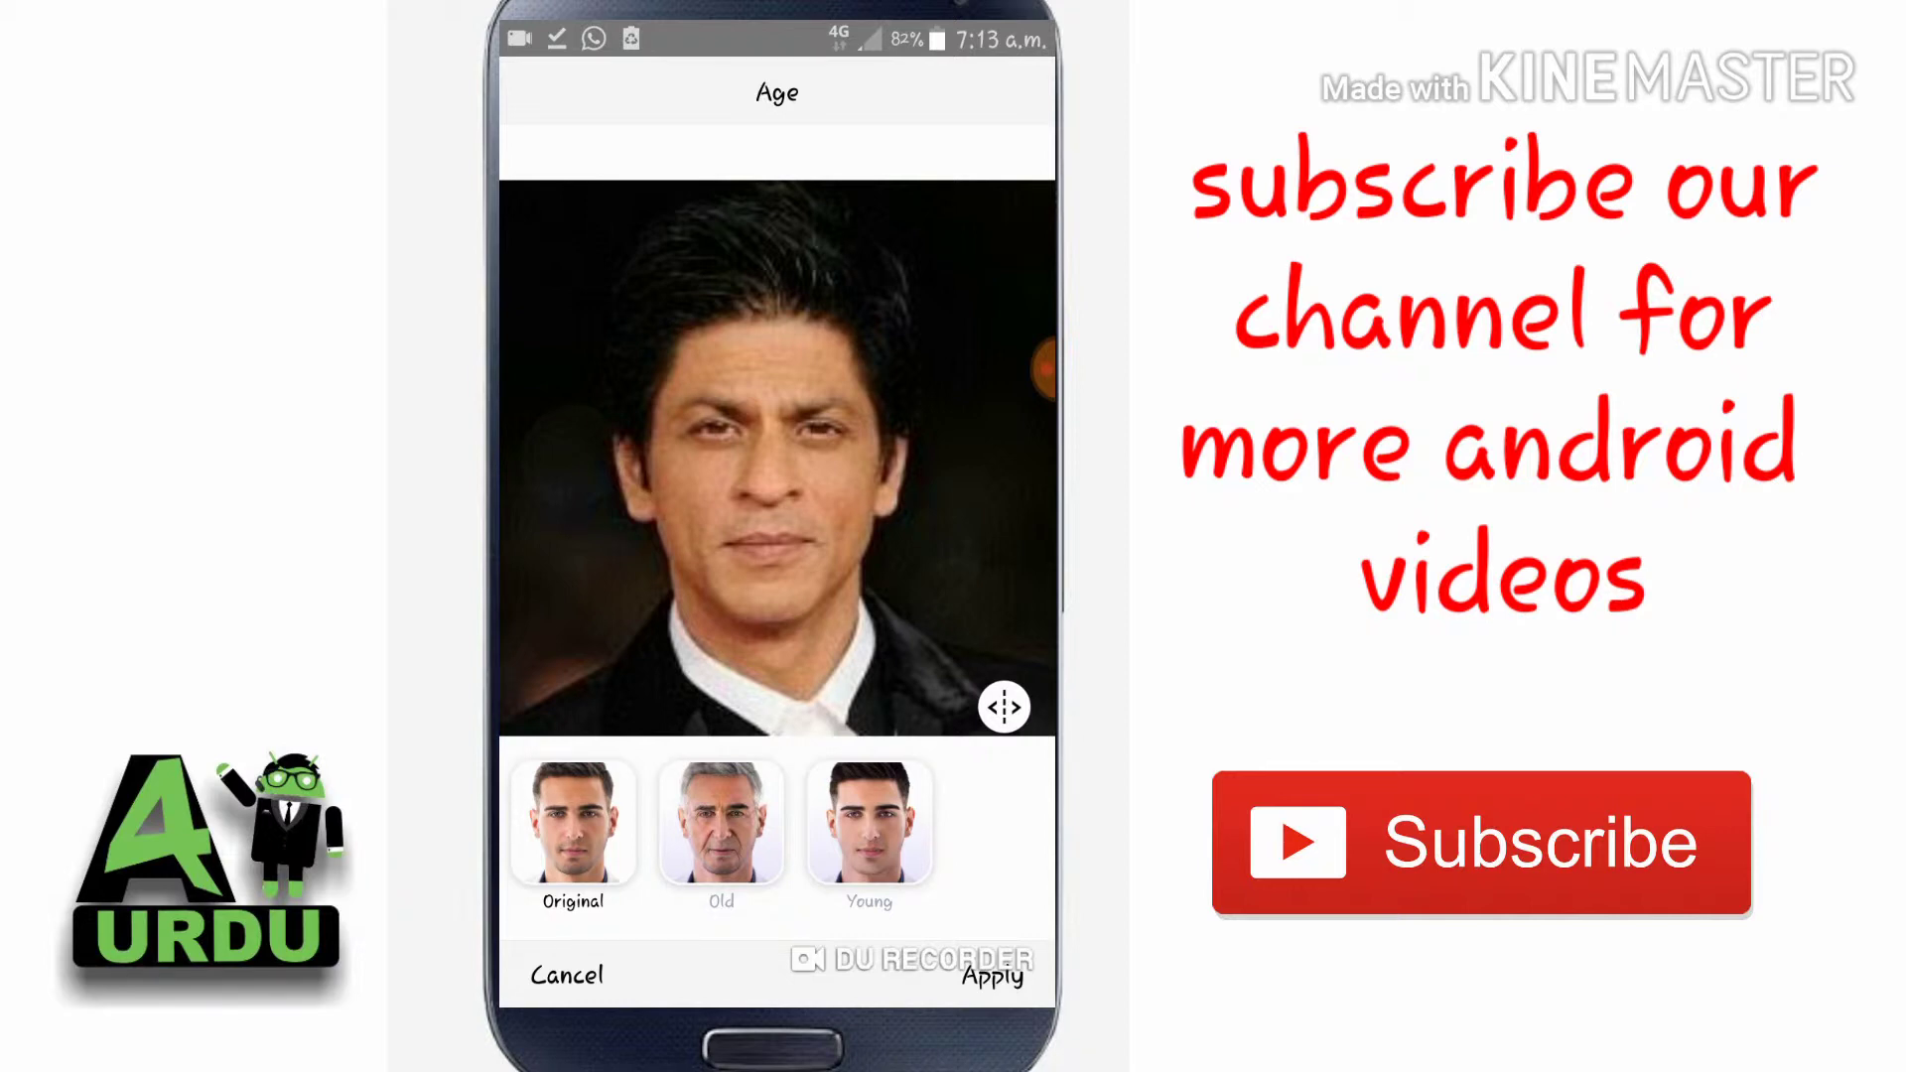
click(722, 822)
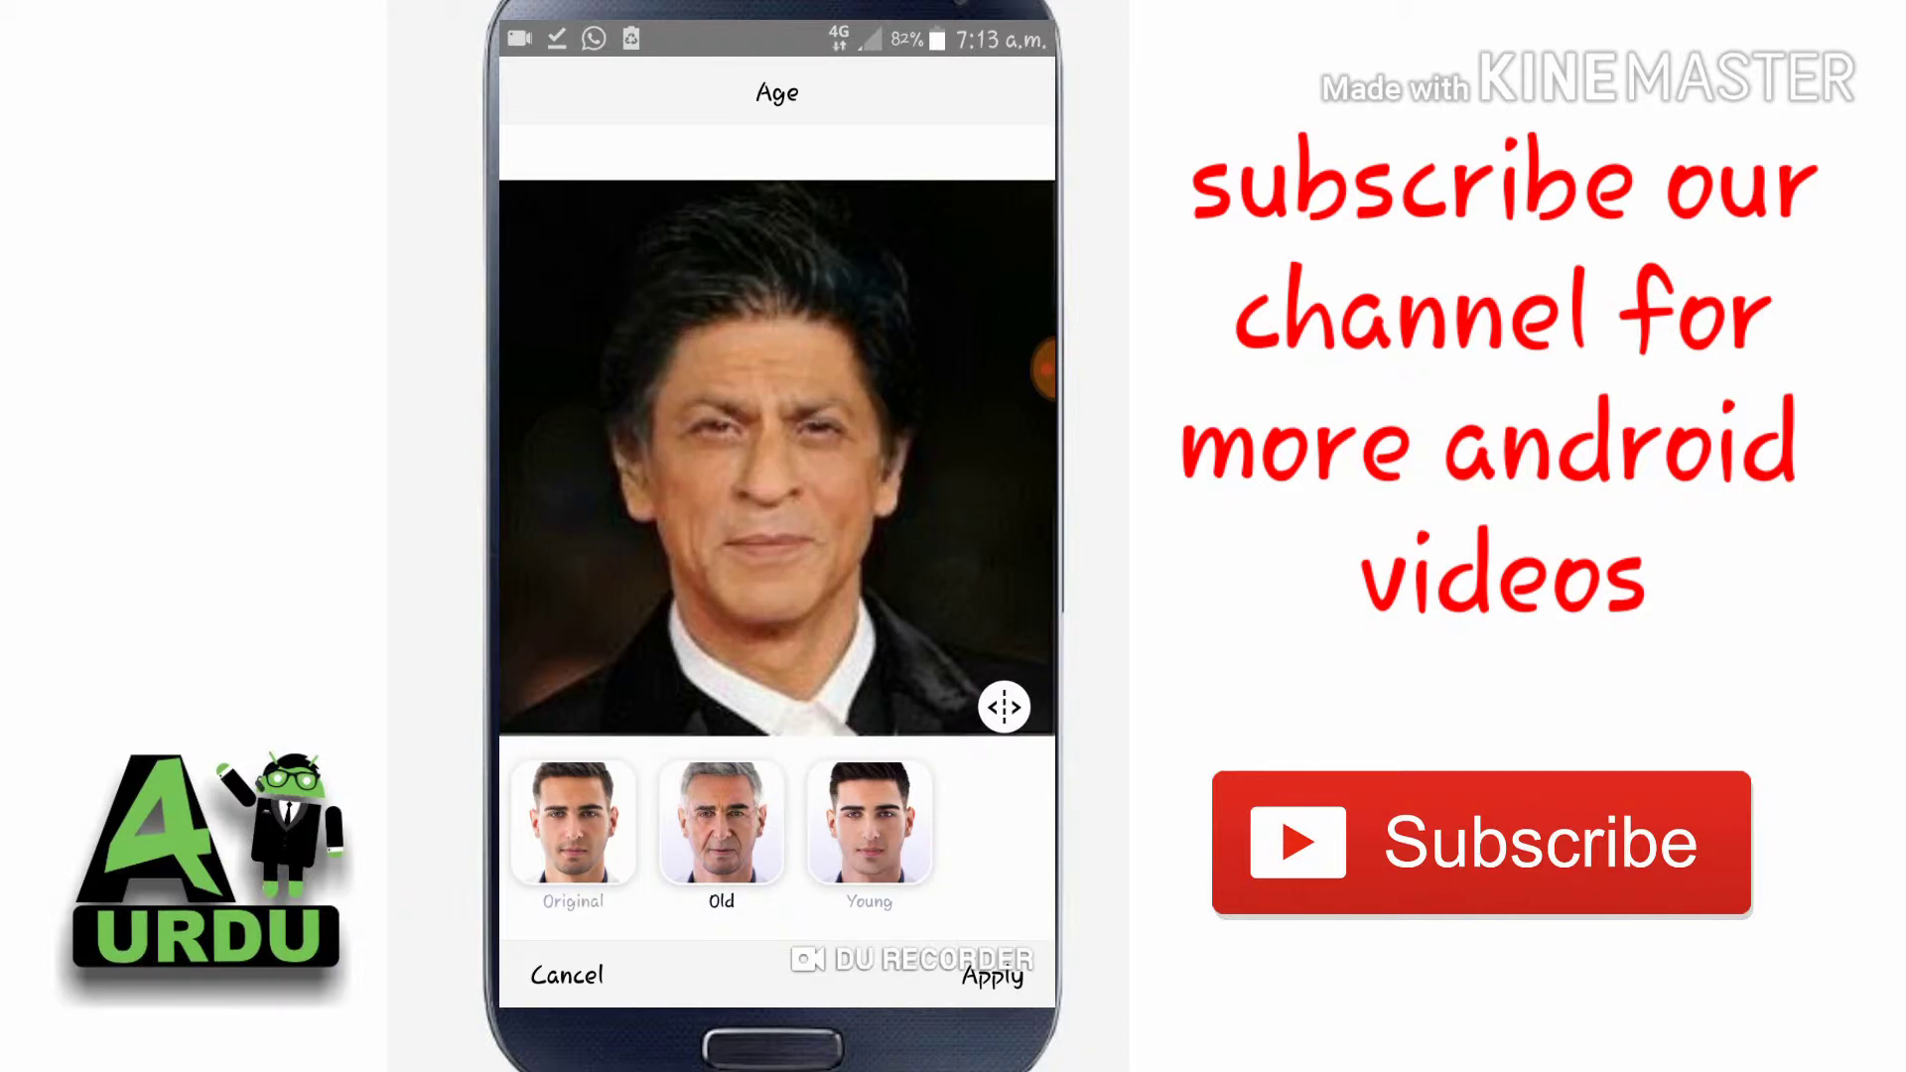
click(870, 822)
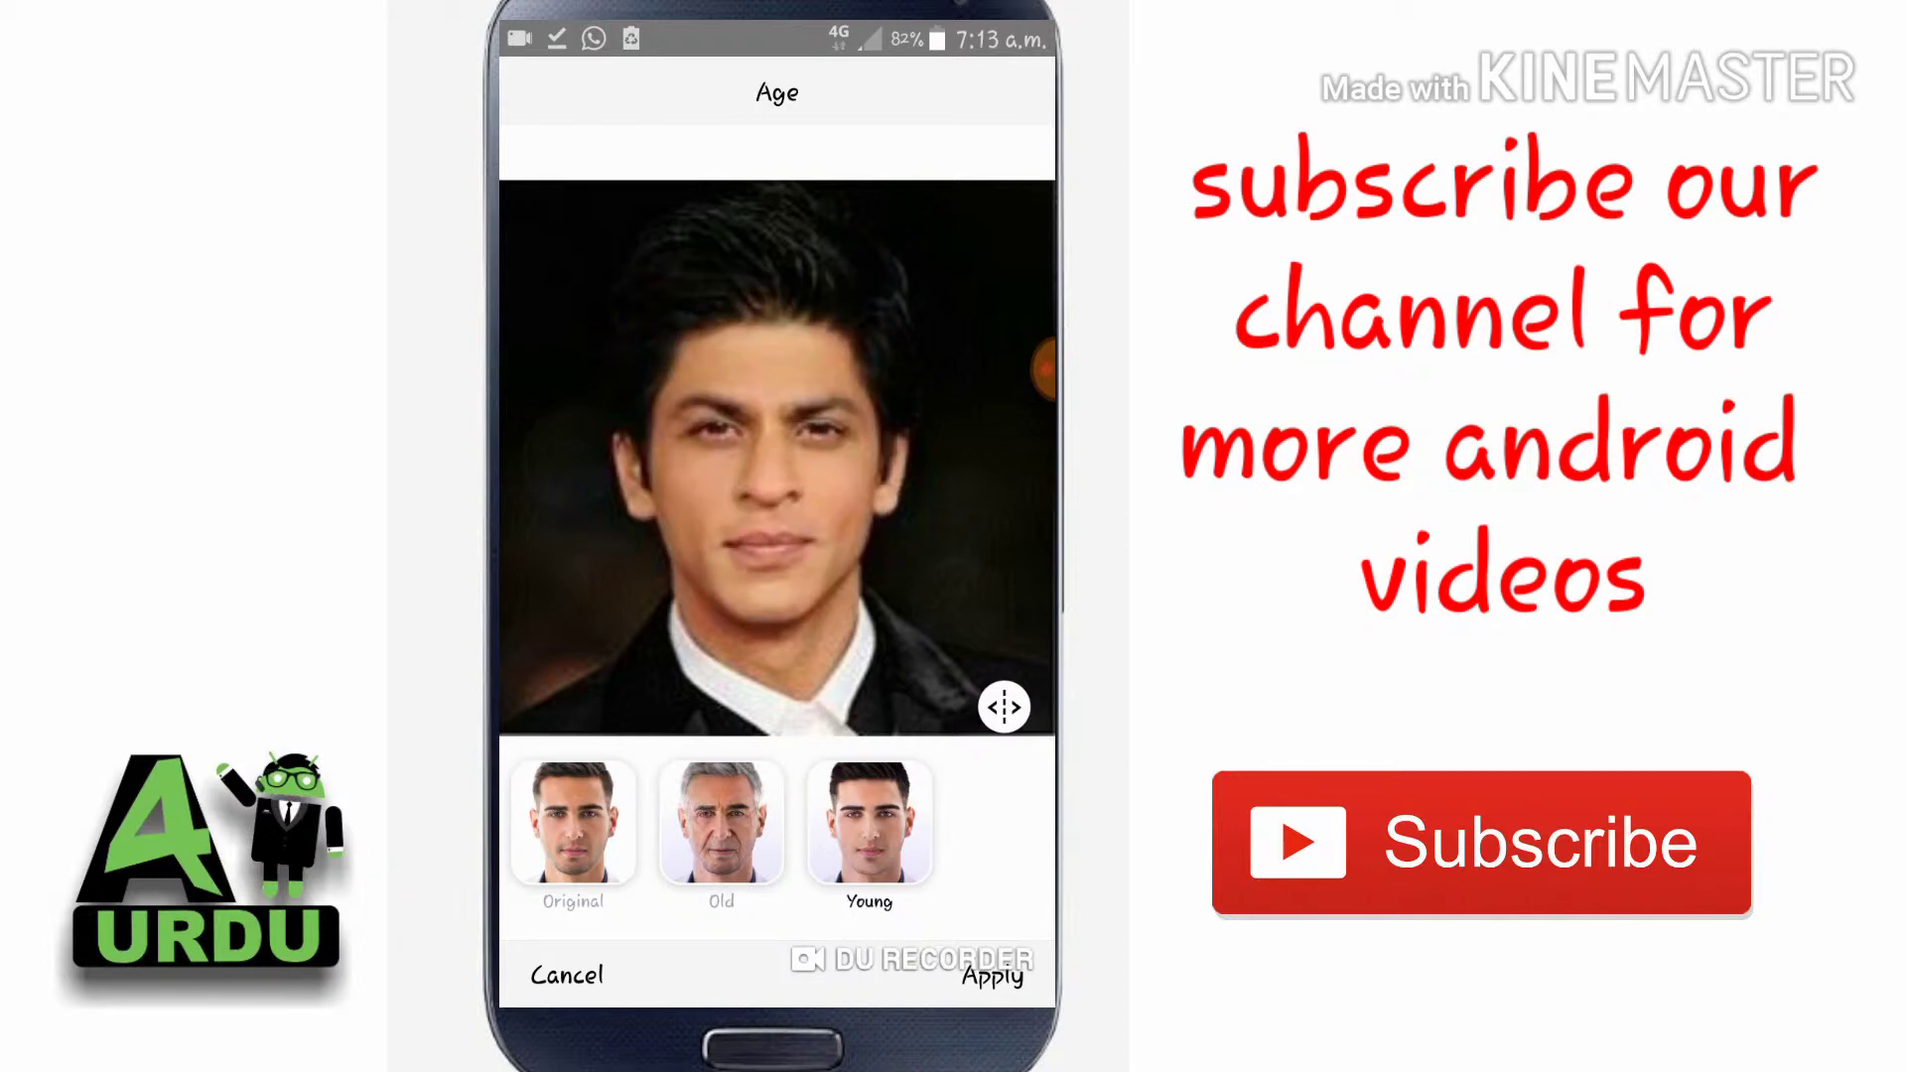
key(Escape)
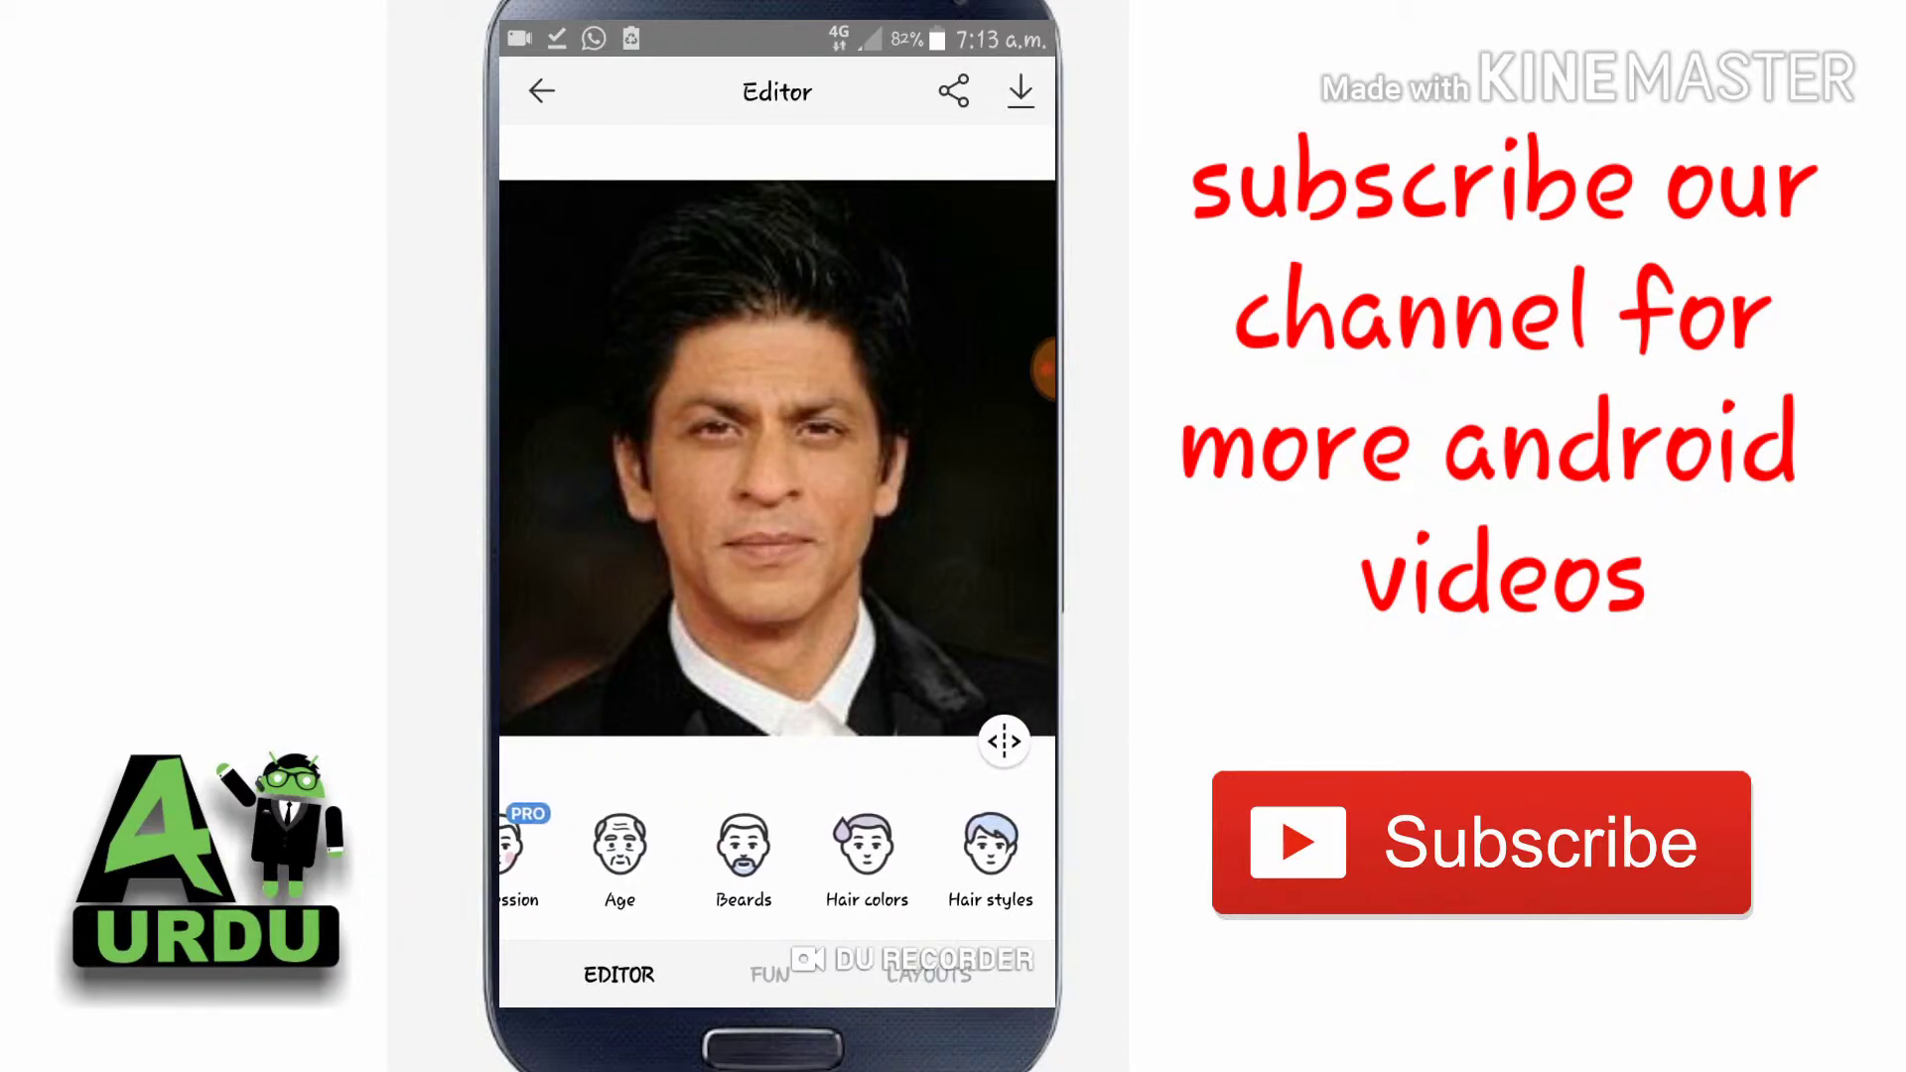
- Preview the Hipster beard on the portrait, then cancel it
click(746, 843)
click(722, 822)
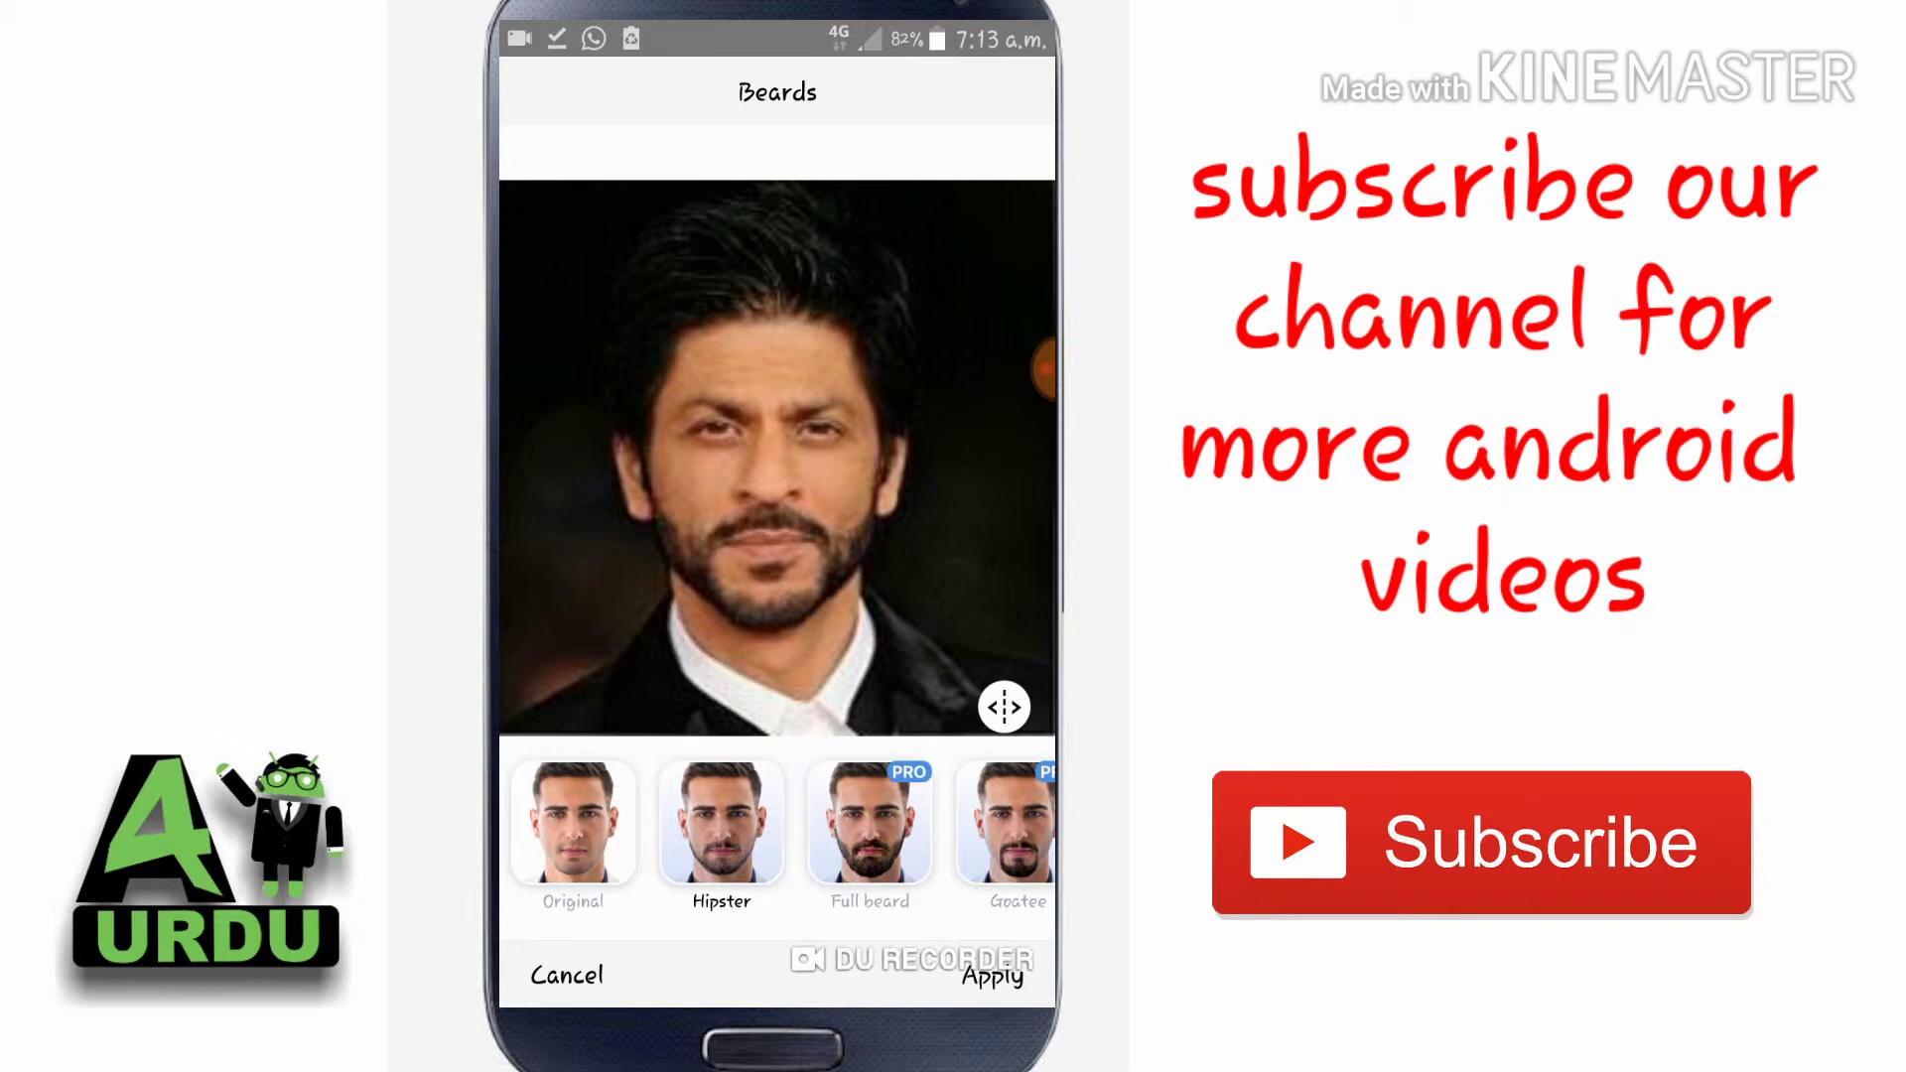
scroll(777, 834, right, 3)
drag(894, 824, 596, 824)
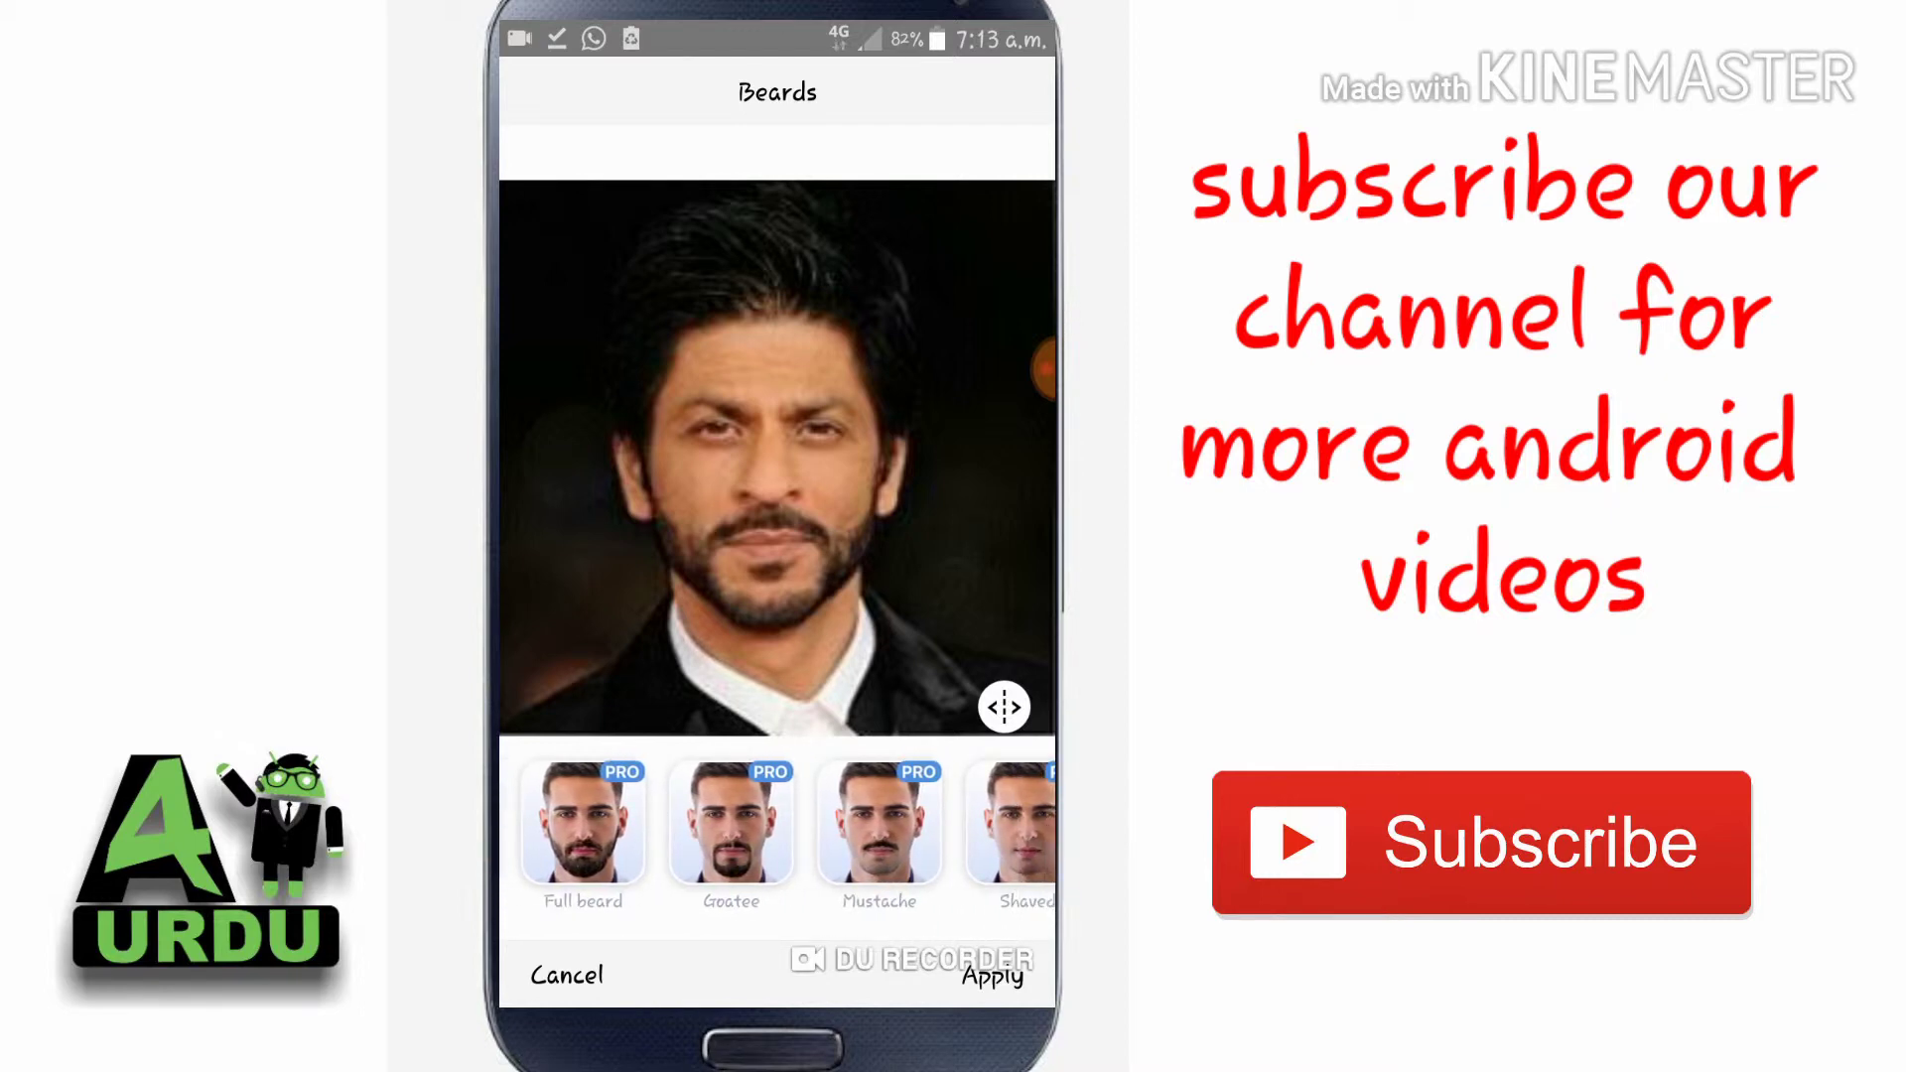
click(565, 975)
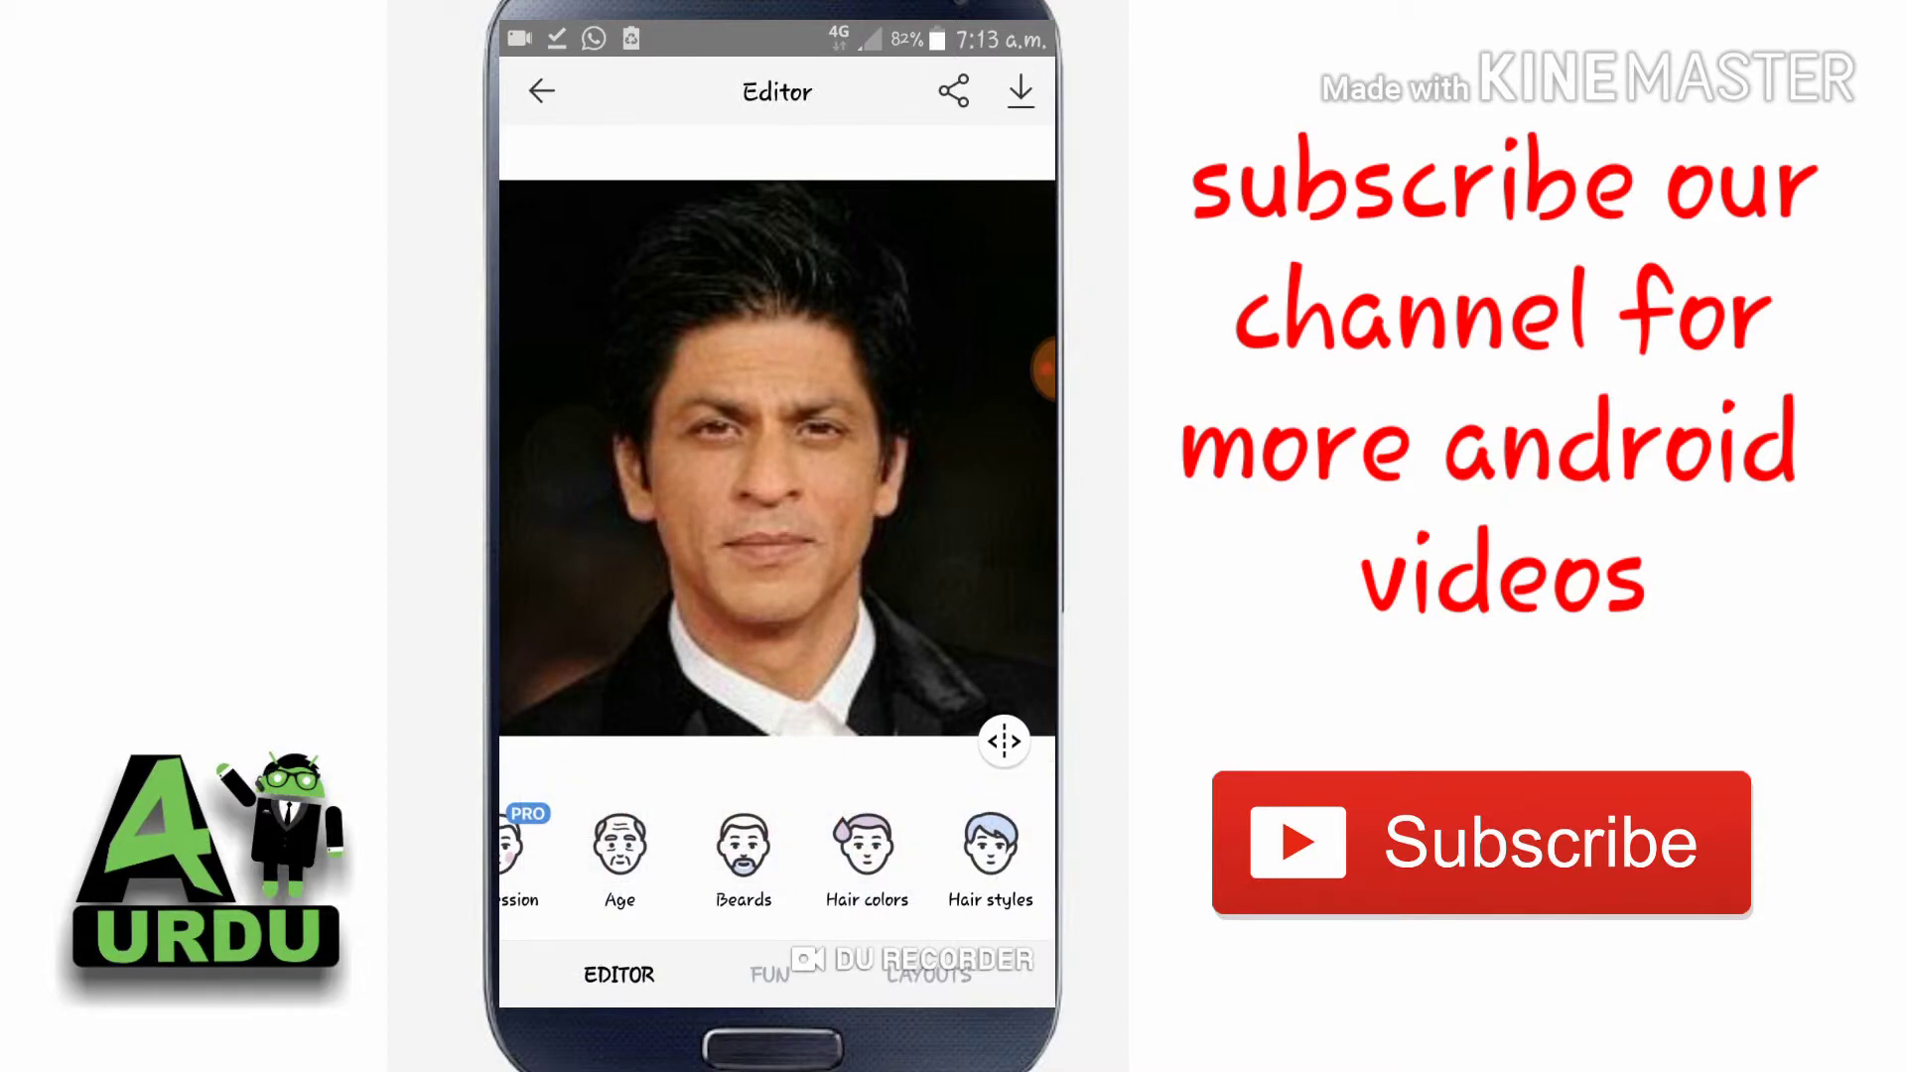
- Preview Black hair colour on the portrait, then discard it
click(867, 854)
click(721, 824)
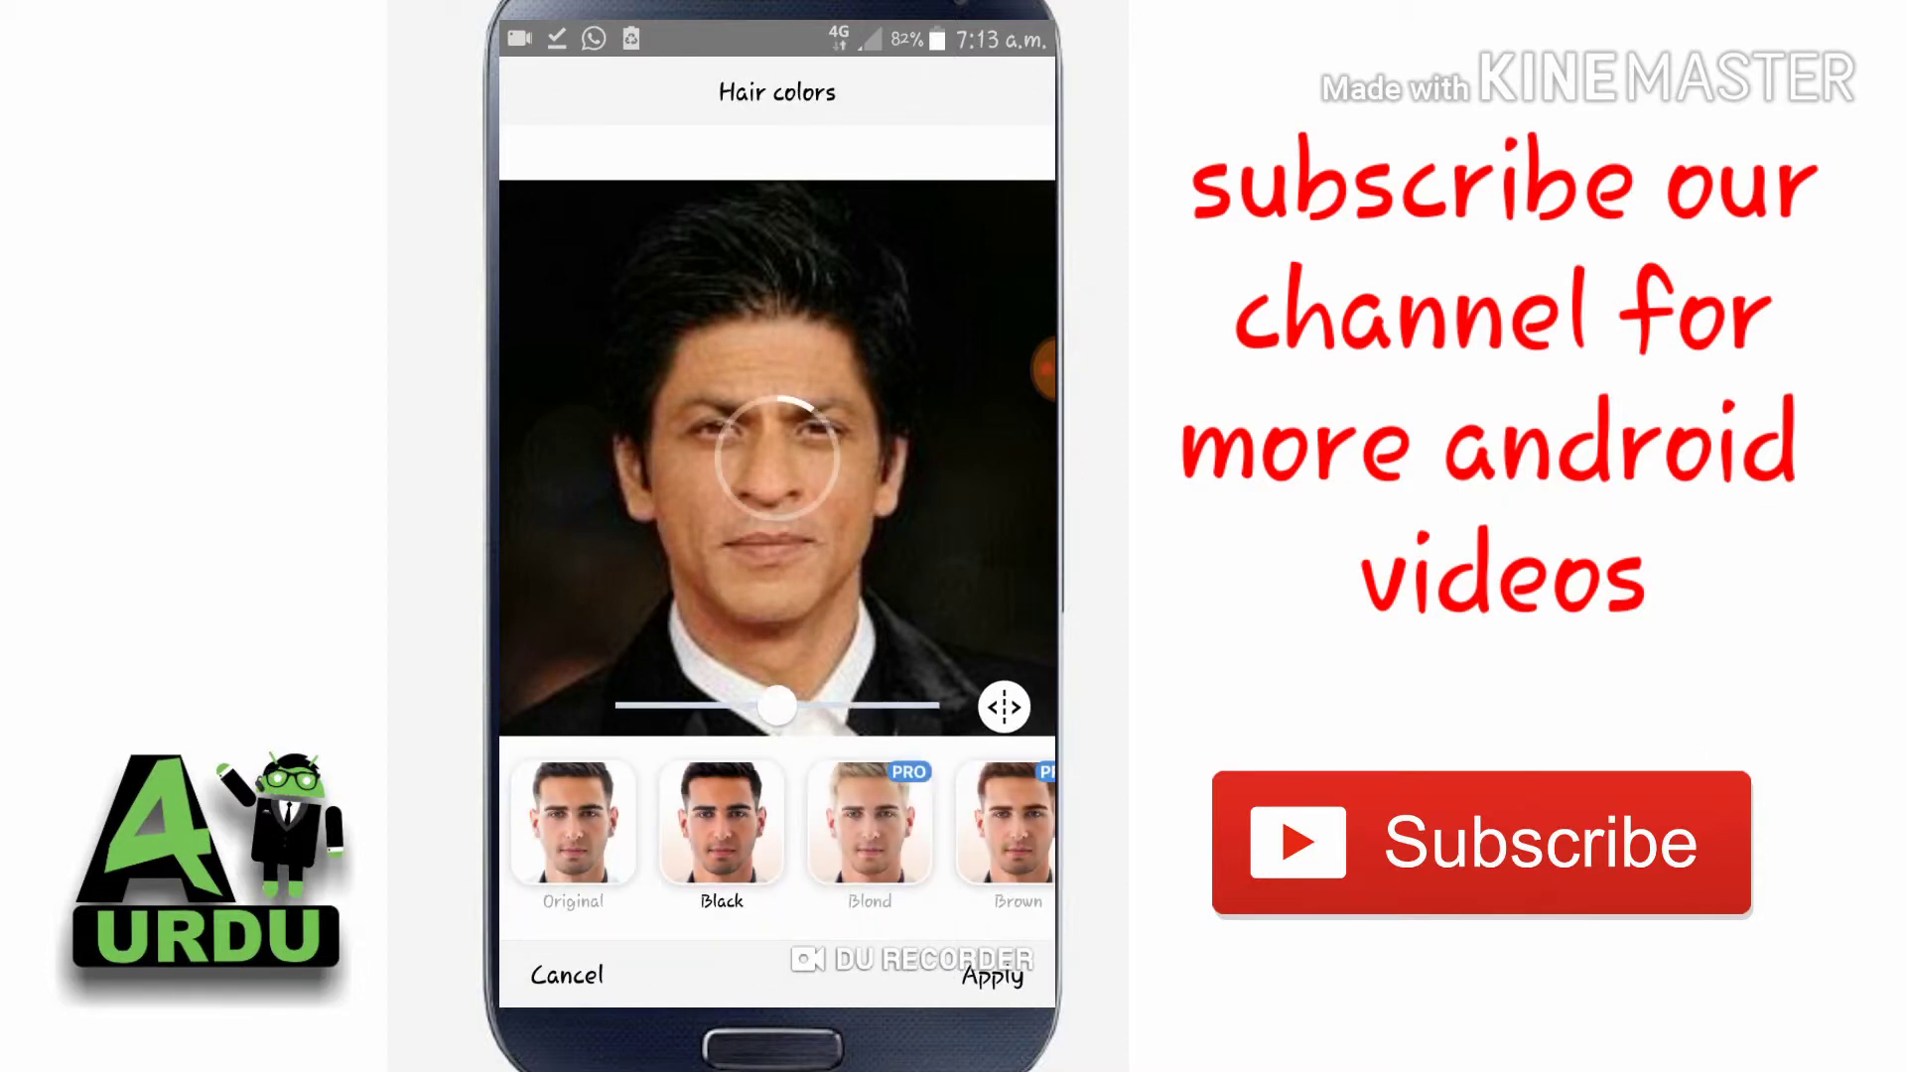
click(566, 975)
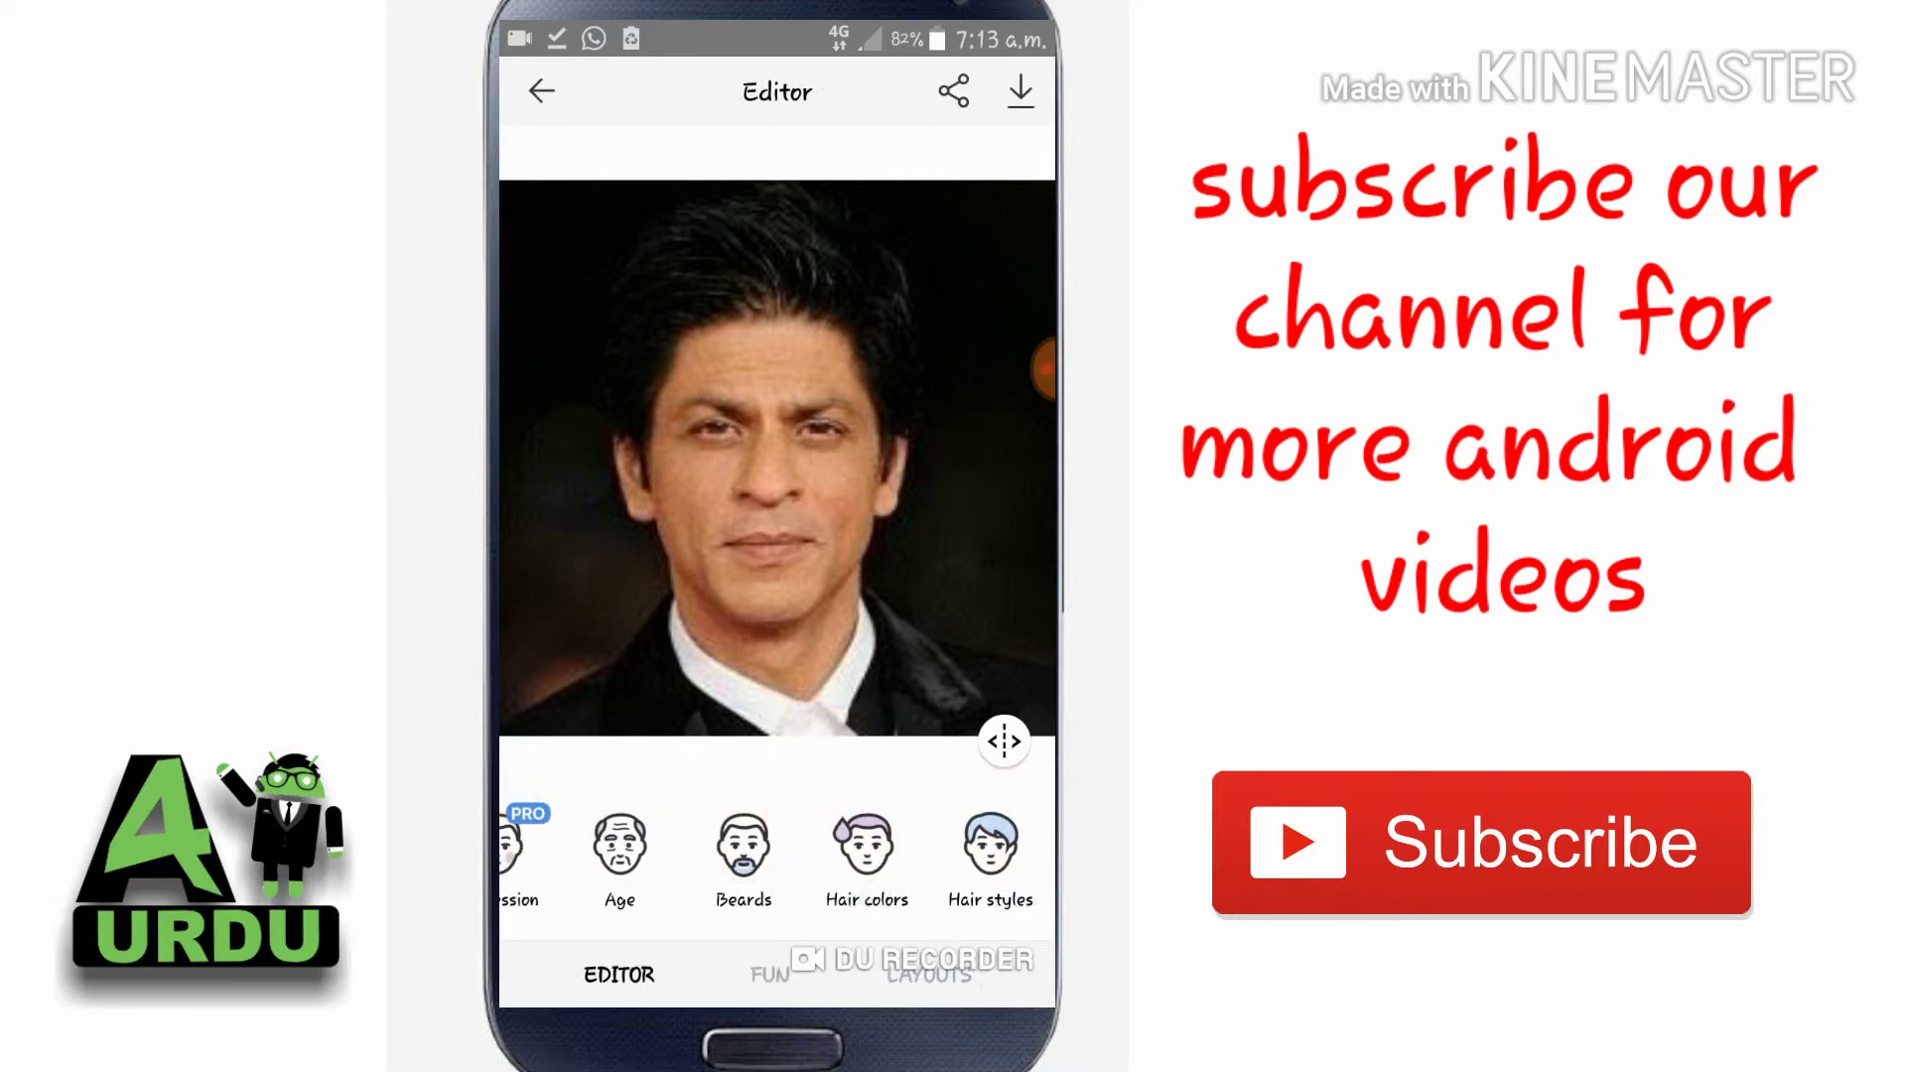
mouse_move(943, 854)
mouse_down()
mouse_move(596, 853)
mouse_move(943, 854)
mouse_up()
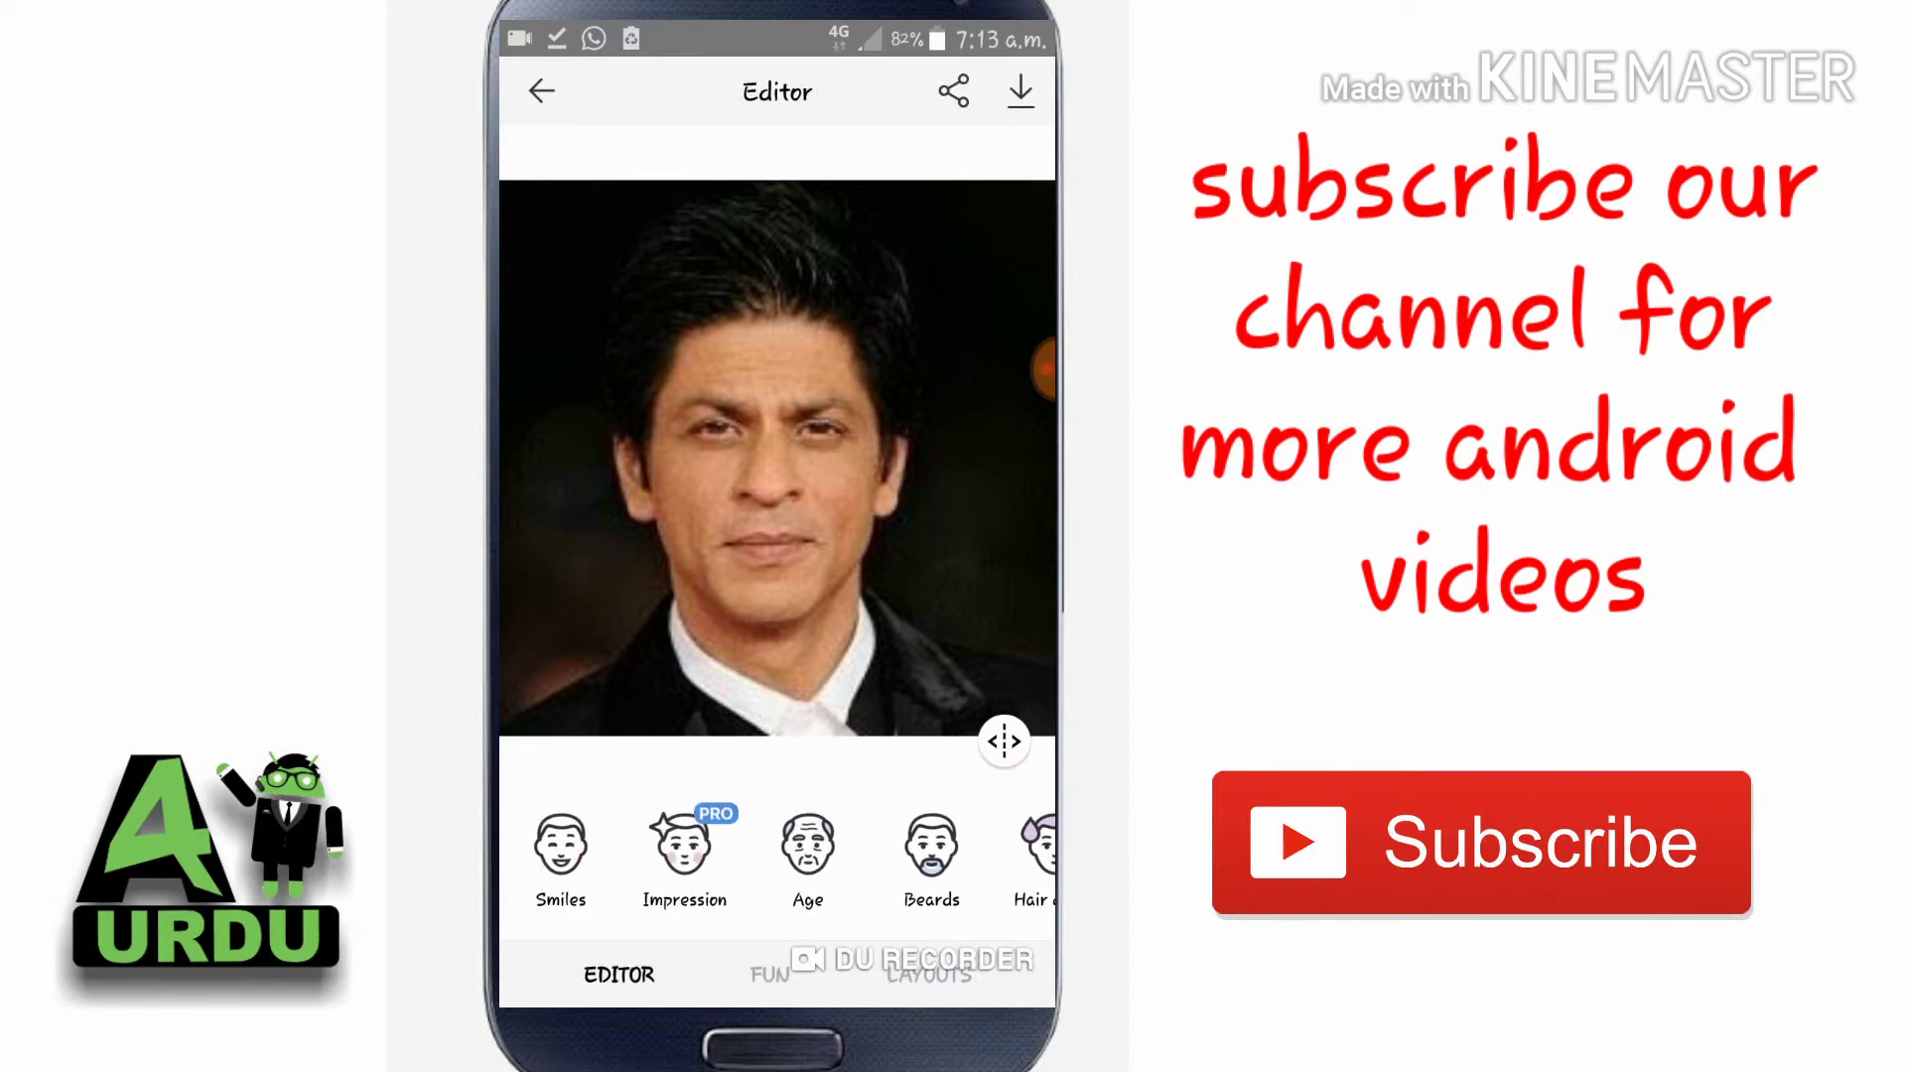
- Preview the Female HD Fun filter, then the goatee-adding Cool style filter
click(770, 975)
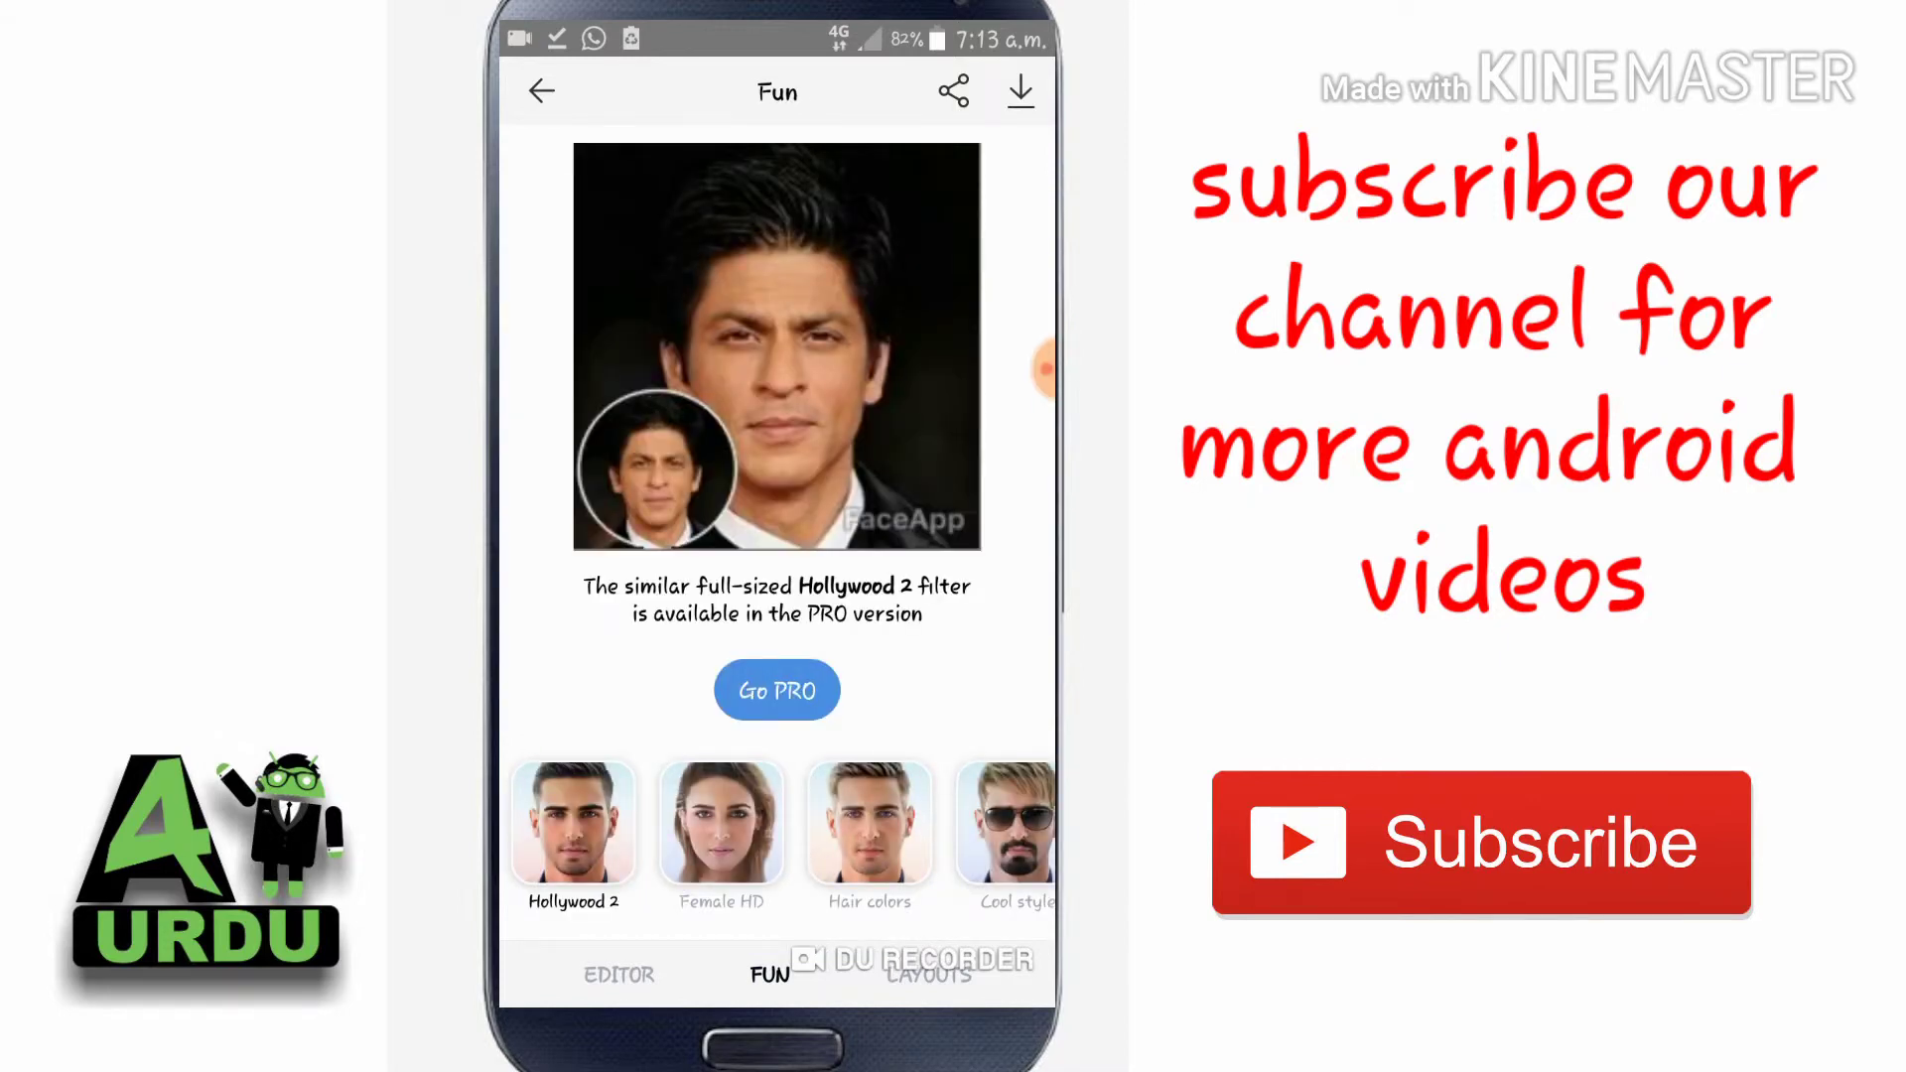
click(722, 824)
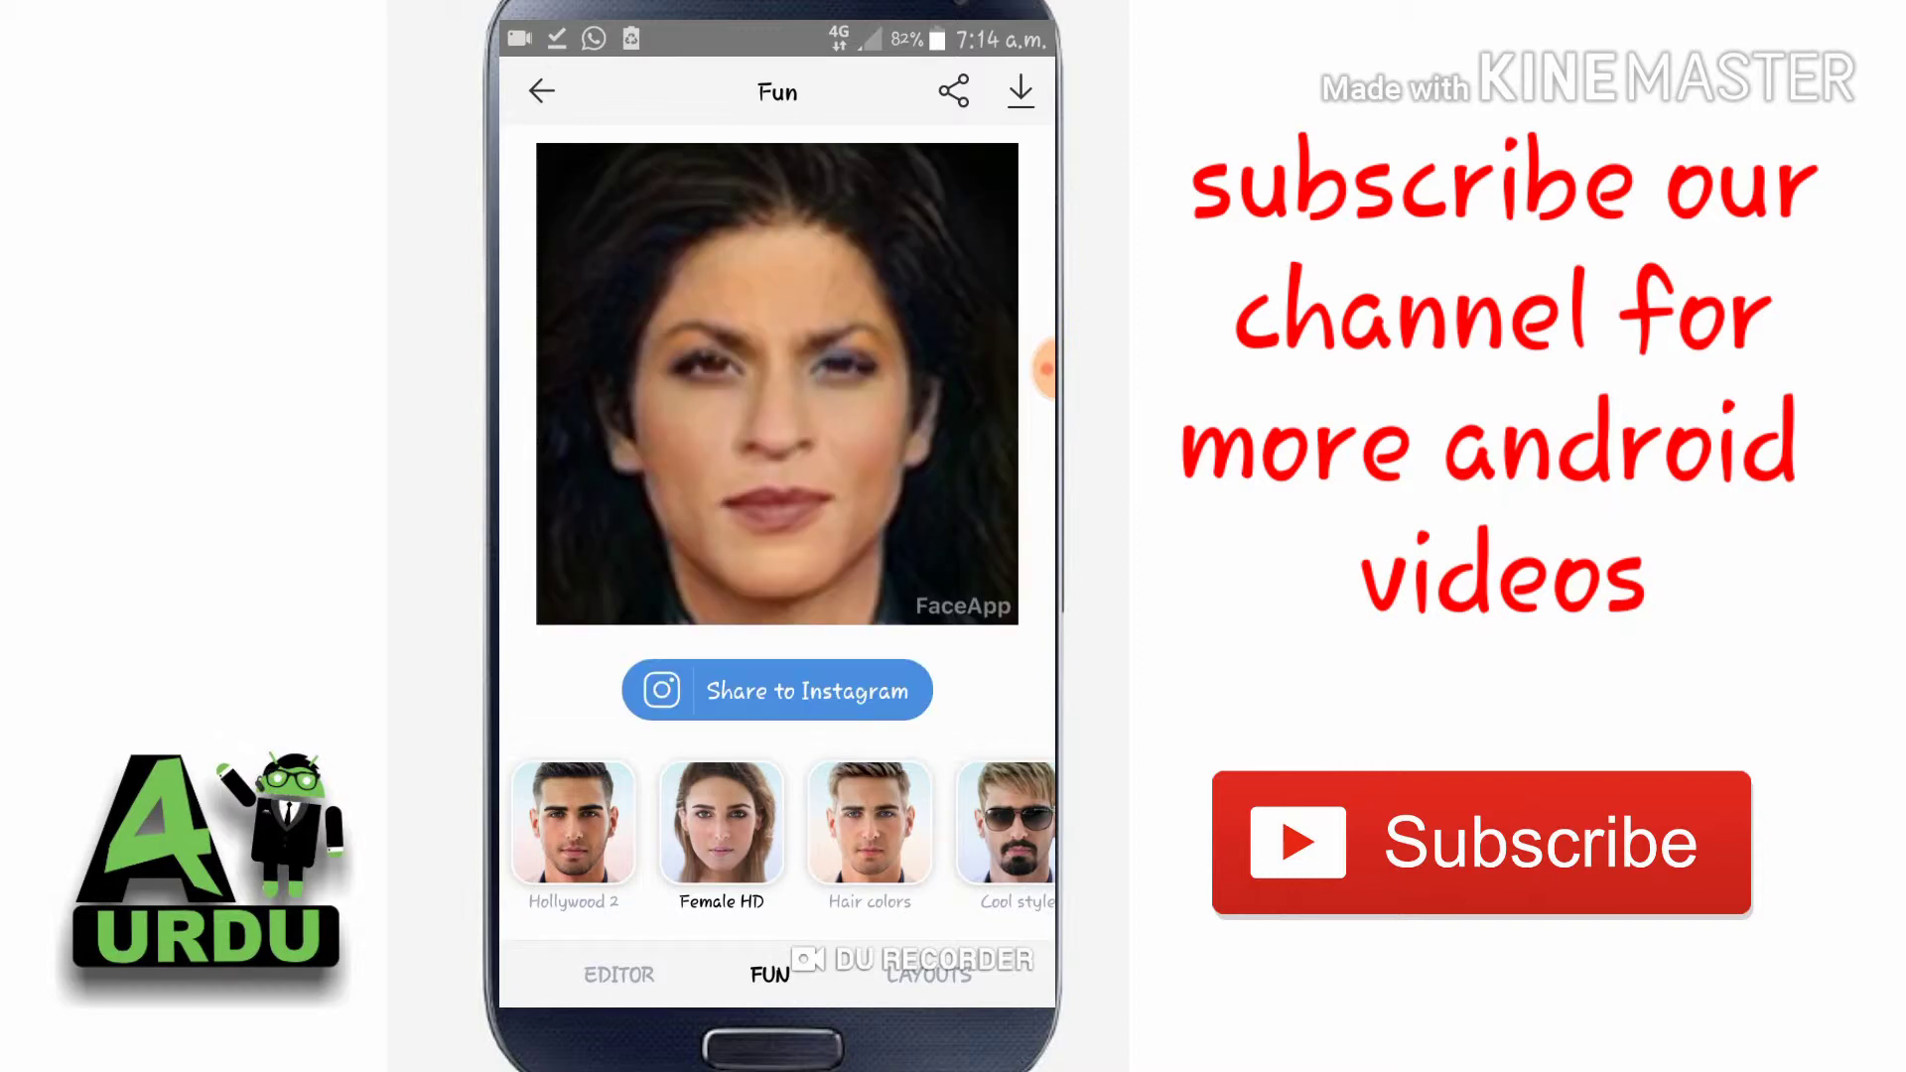
drag(893, 824, 685, 824)
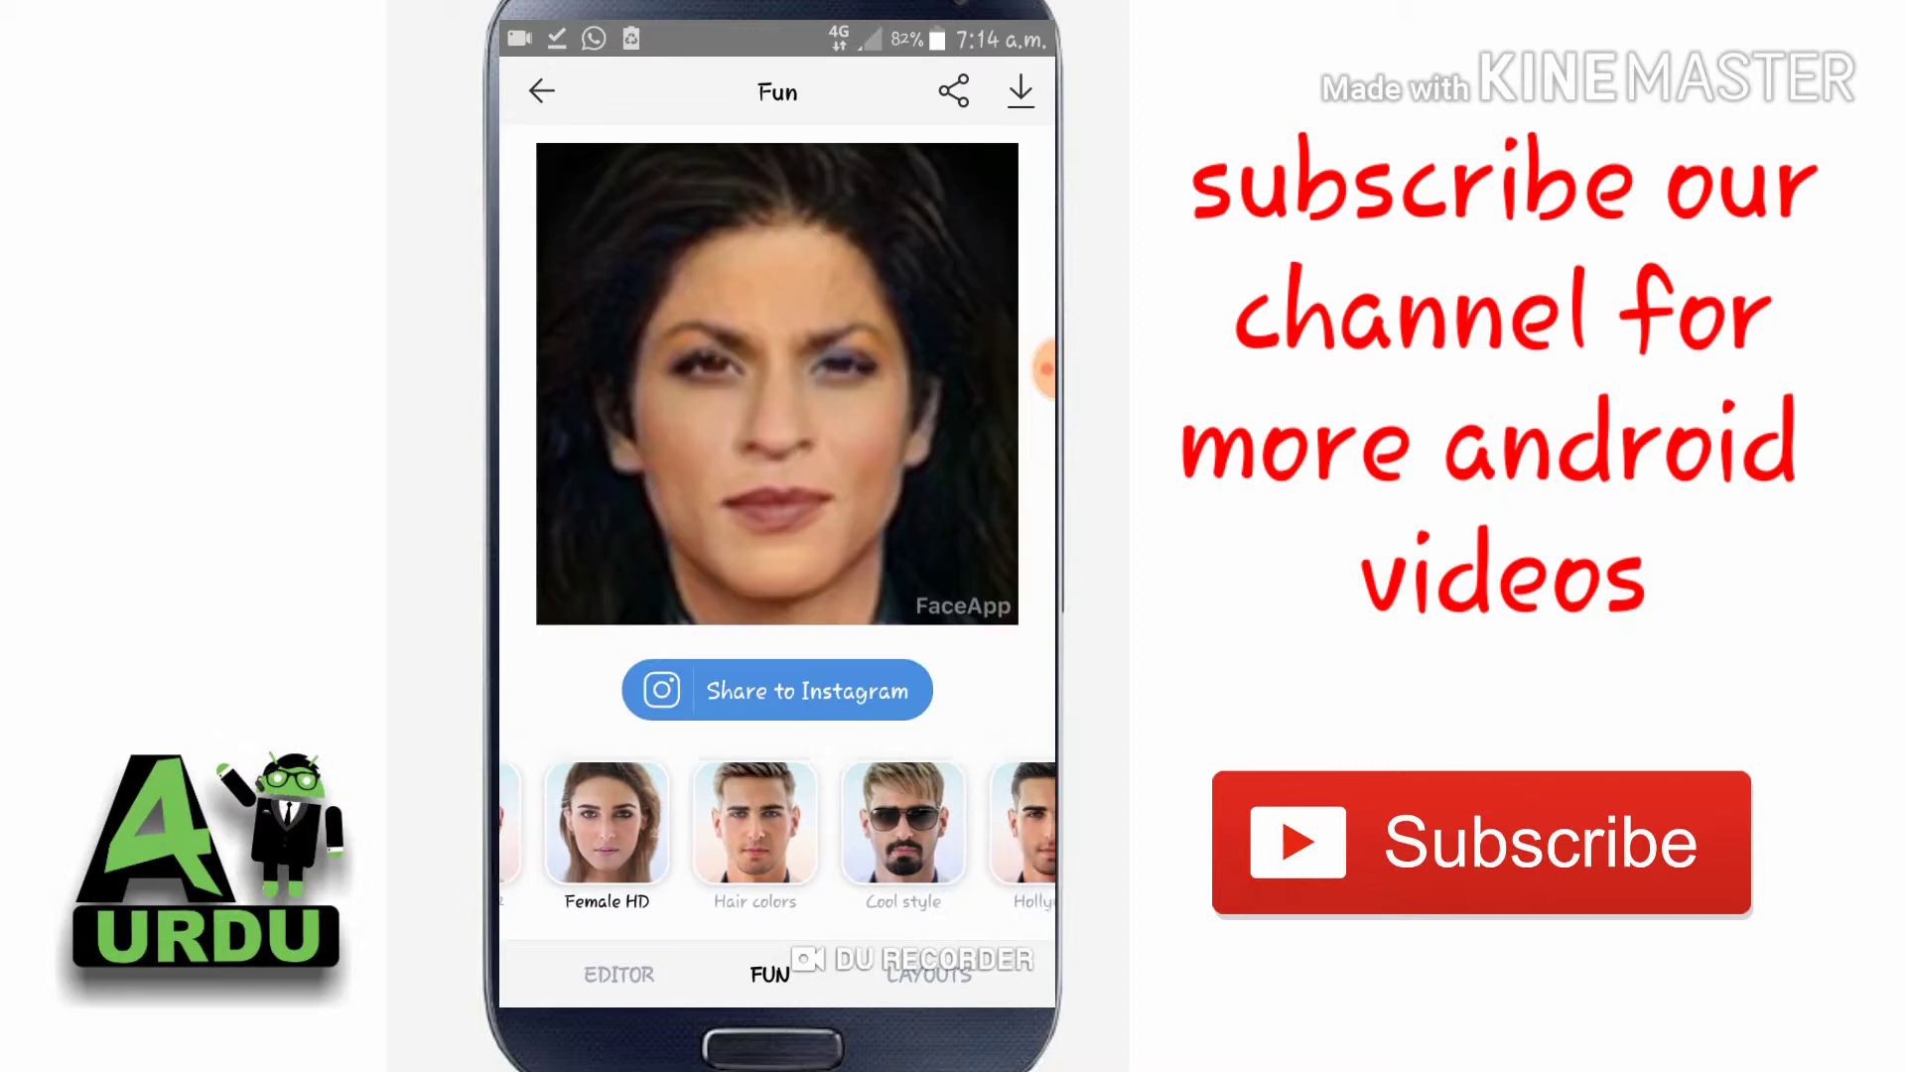
click(806, 822)
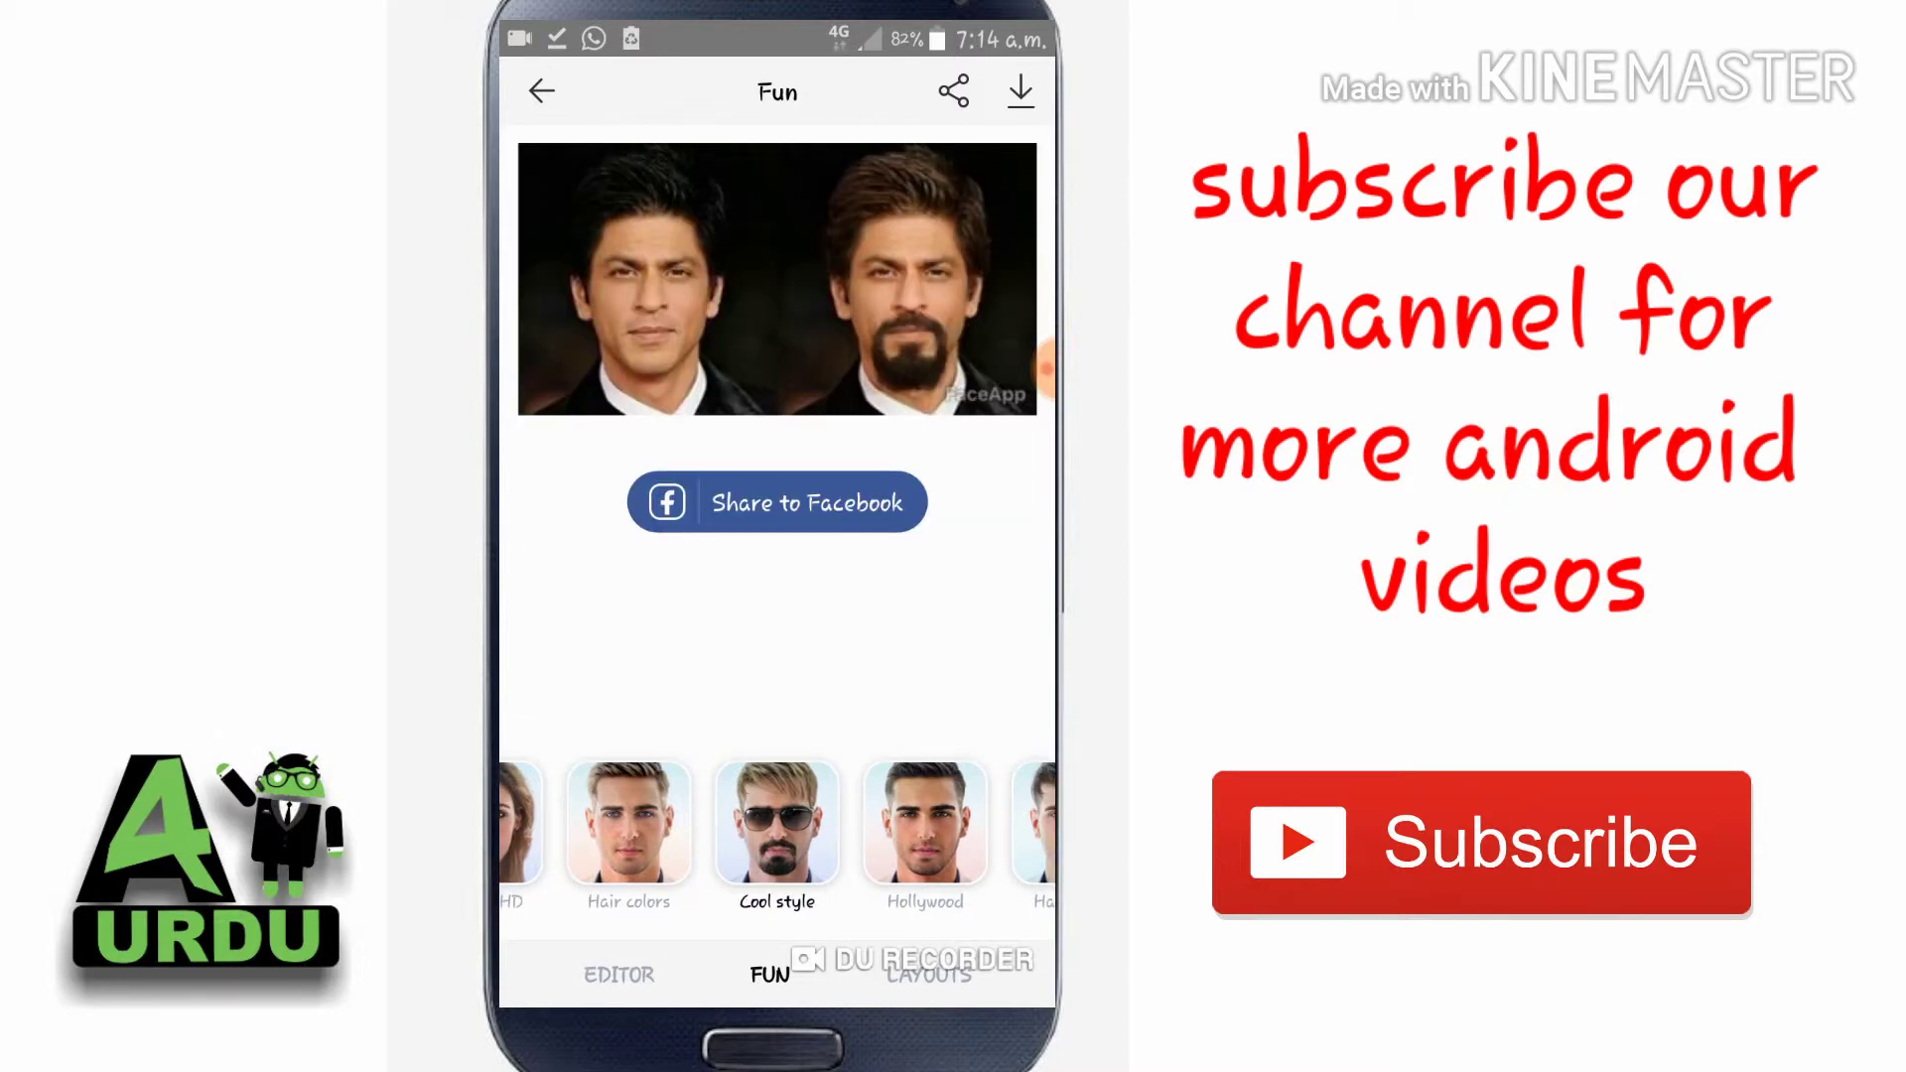
drag(844, 824, 685, 824)
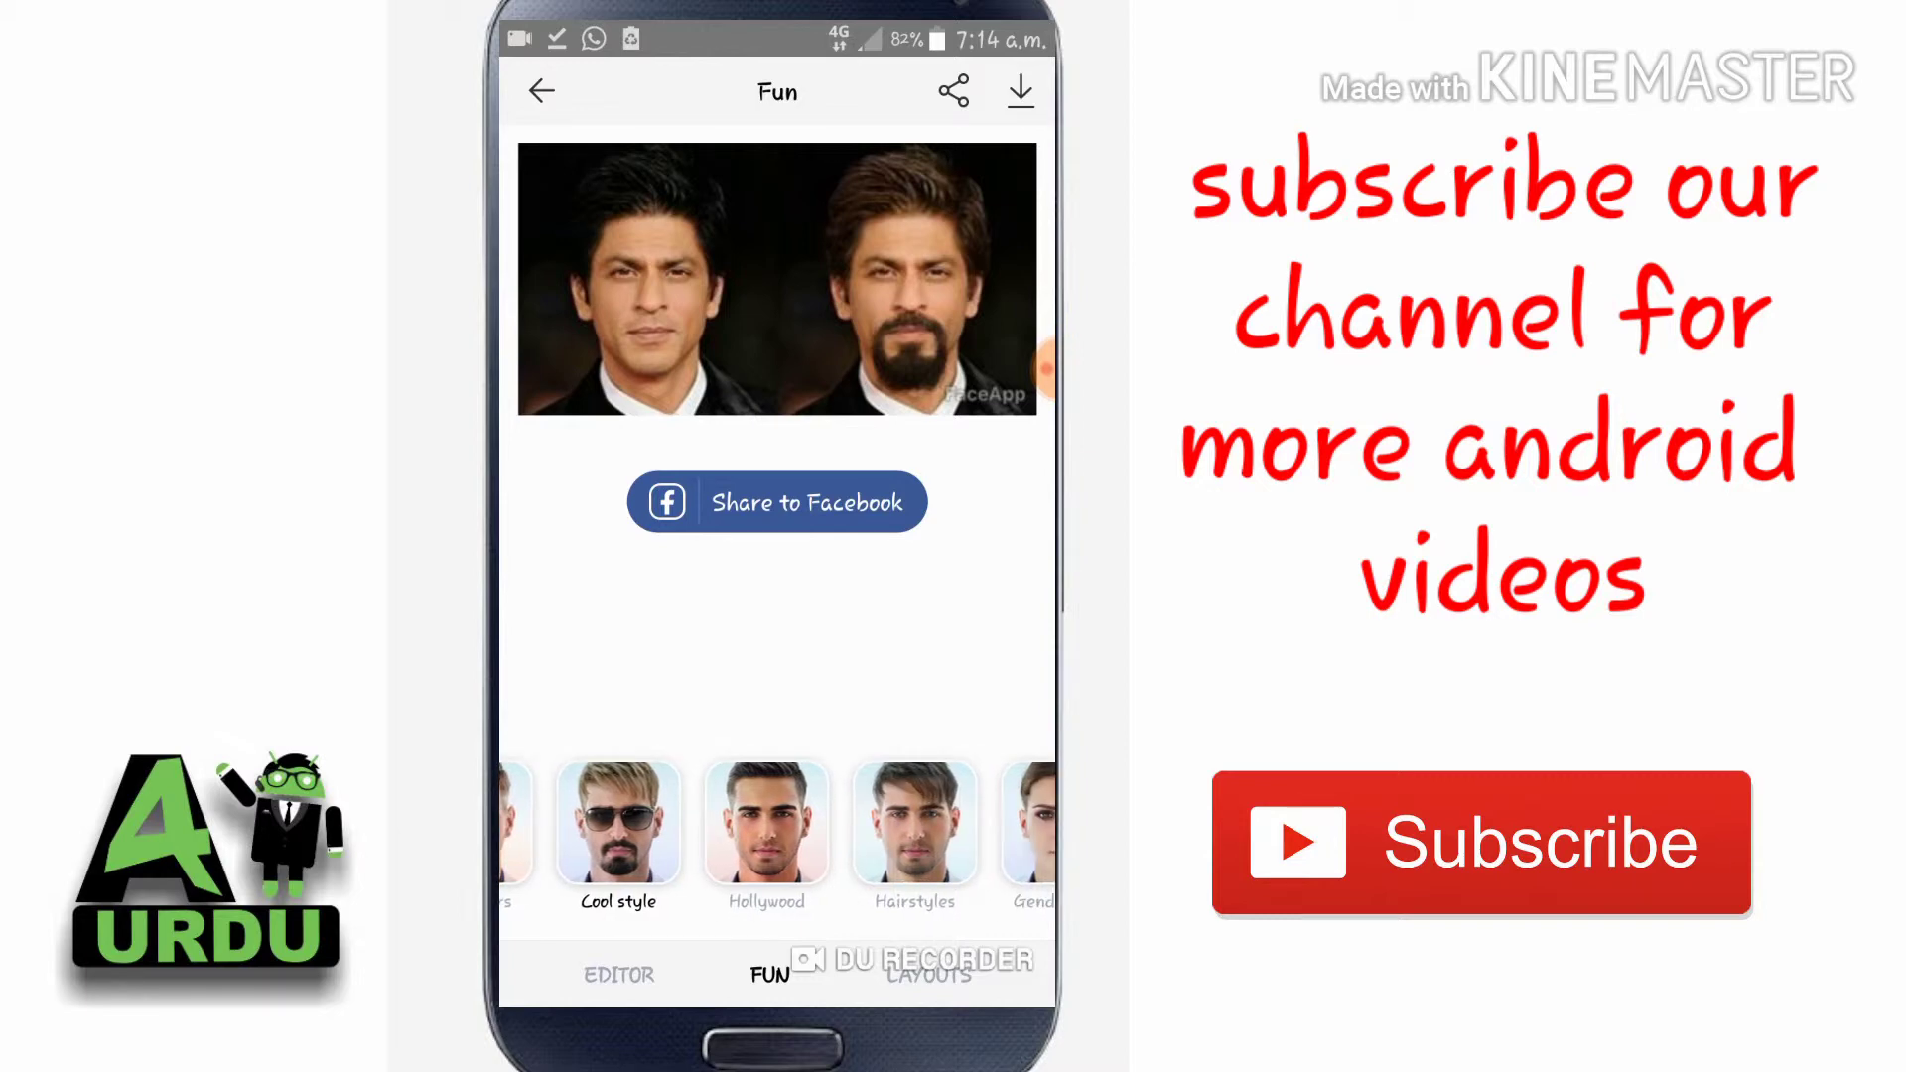
drag(844, 824, 755, 824)
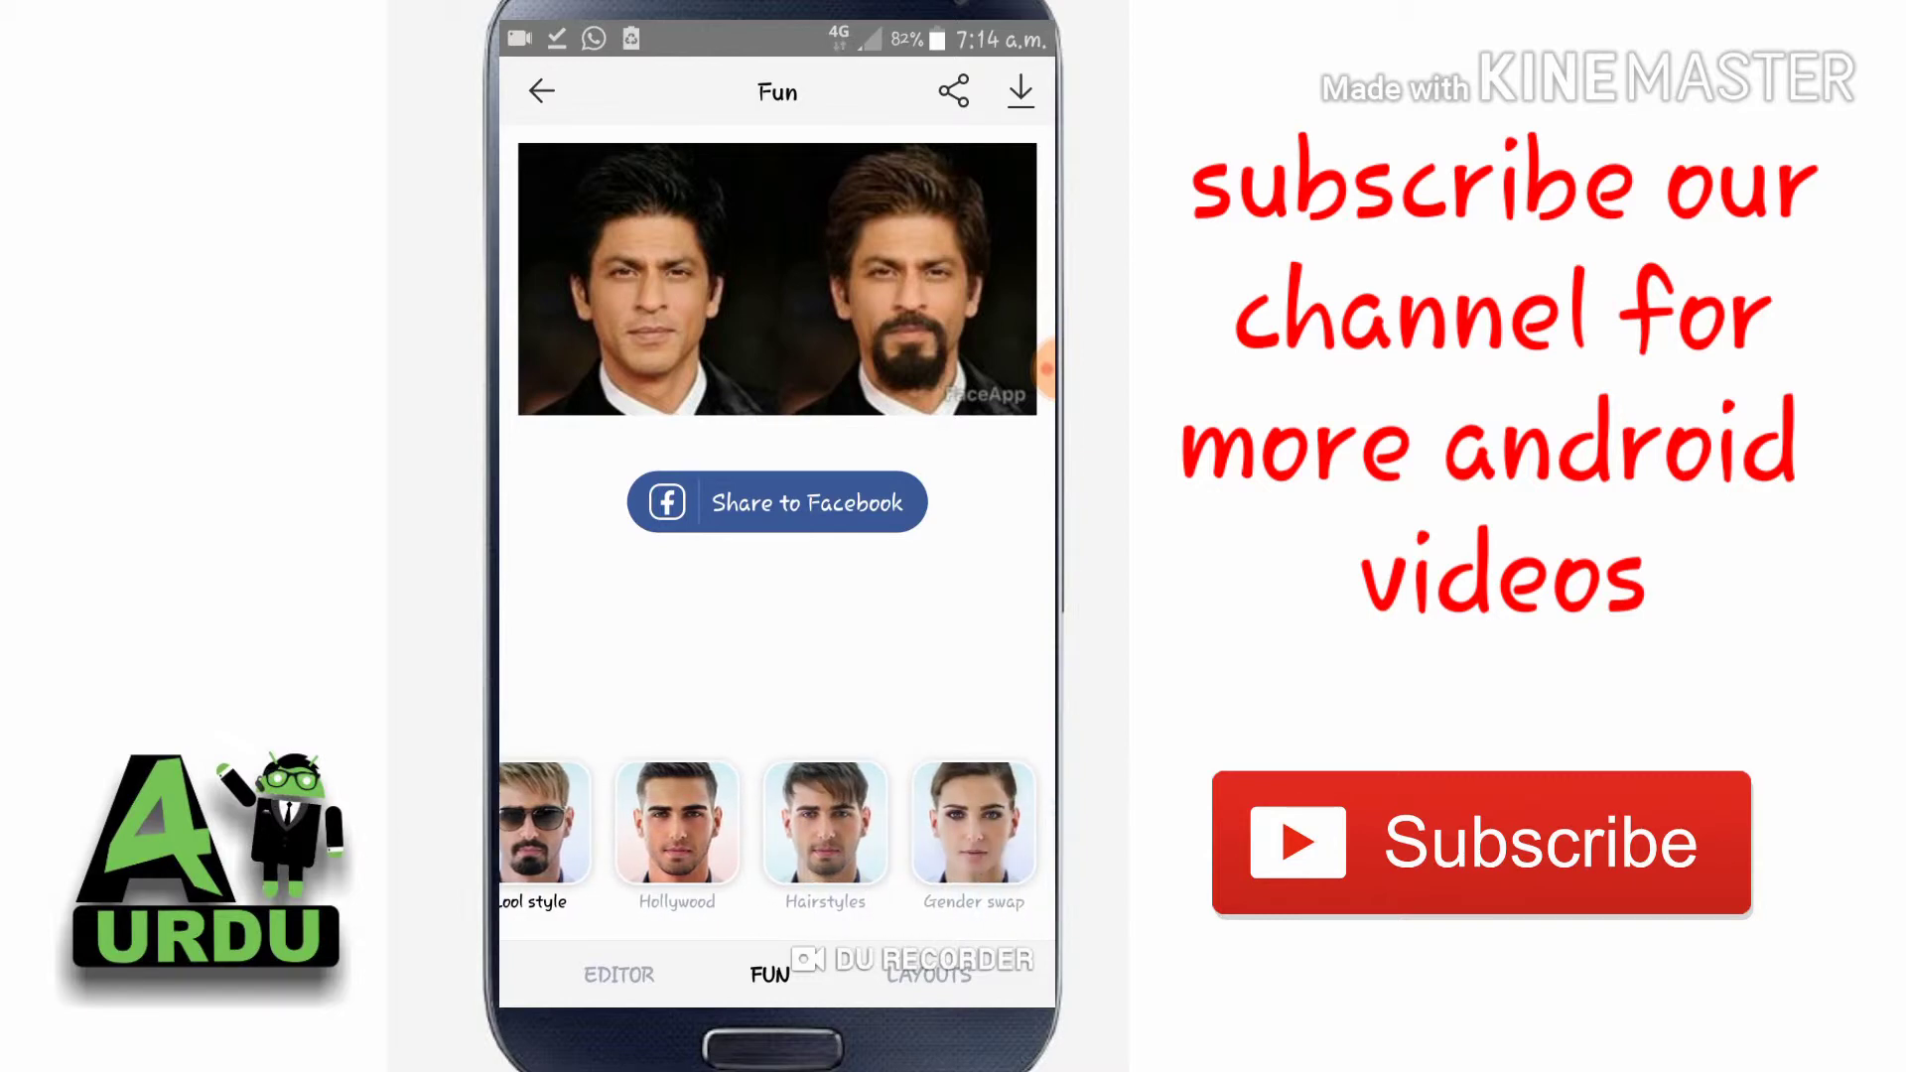
- Preview the Hairstyles collage with Hitman, Original and Bangs looks
click(825, 824)
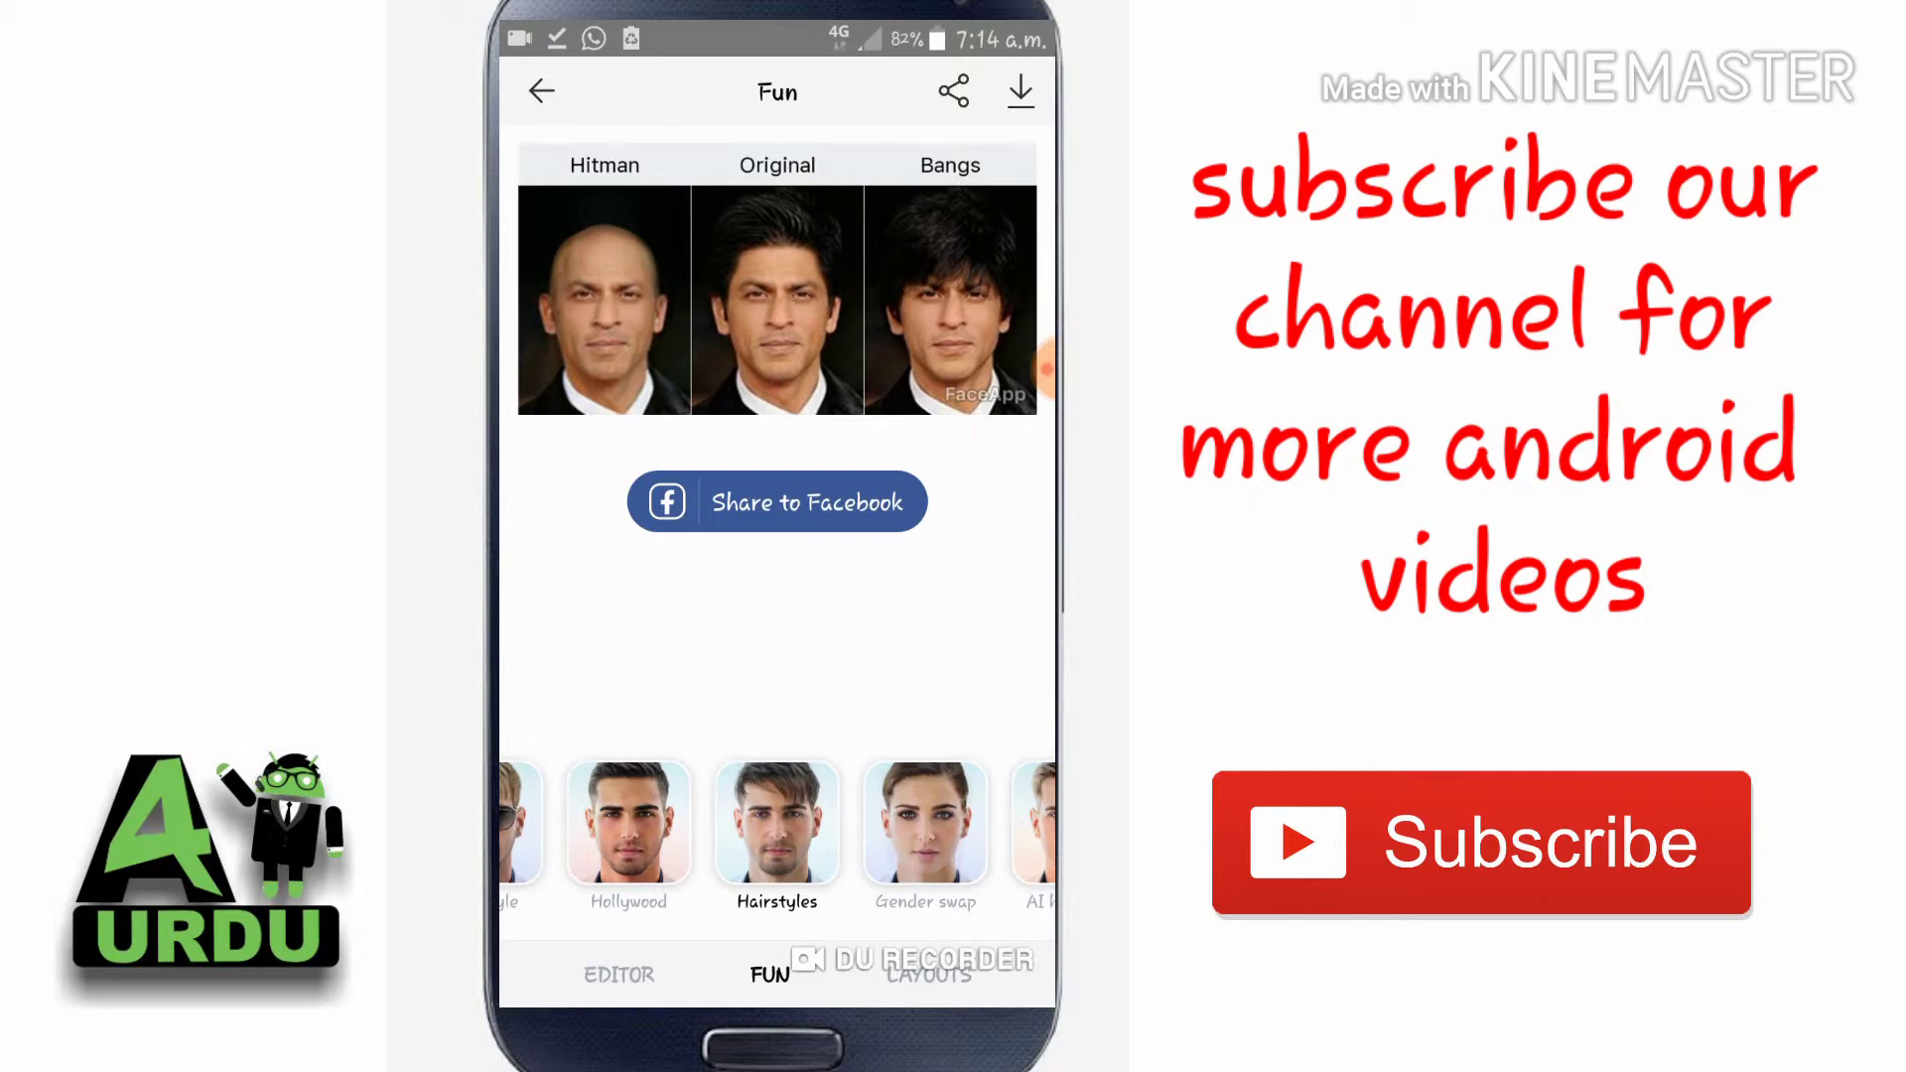
scroll(777, 834, right, 3)
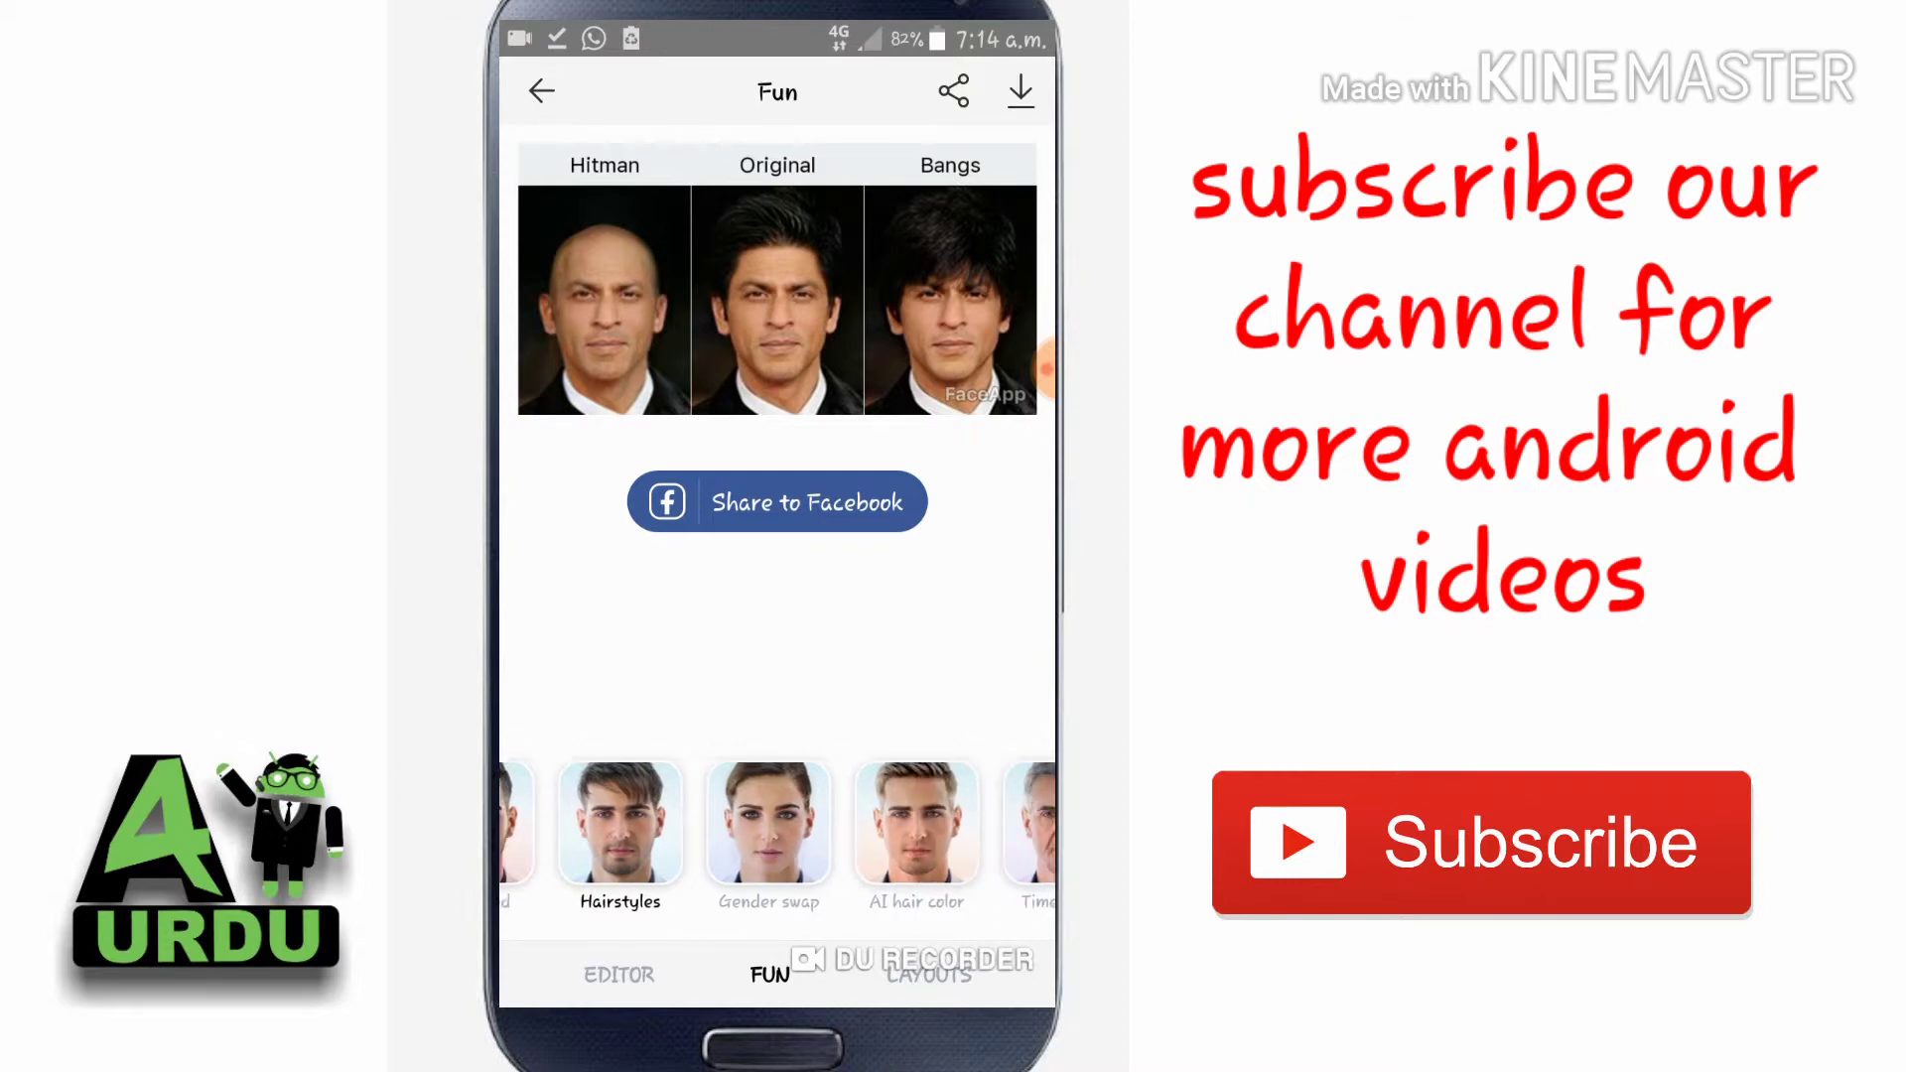
scroll(777, 834, right, 3)
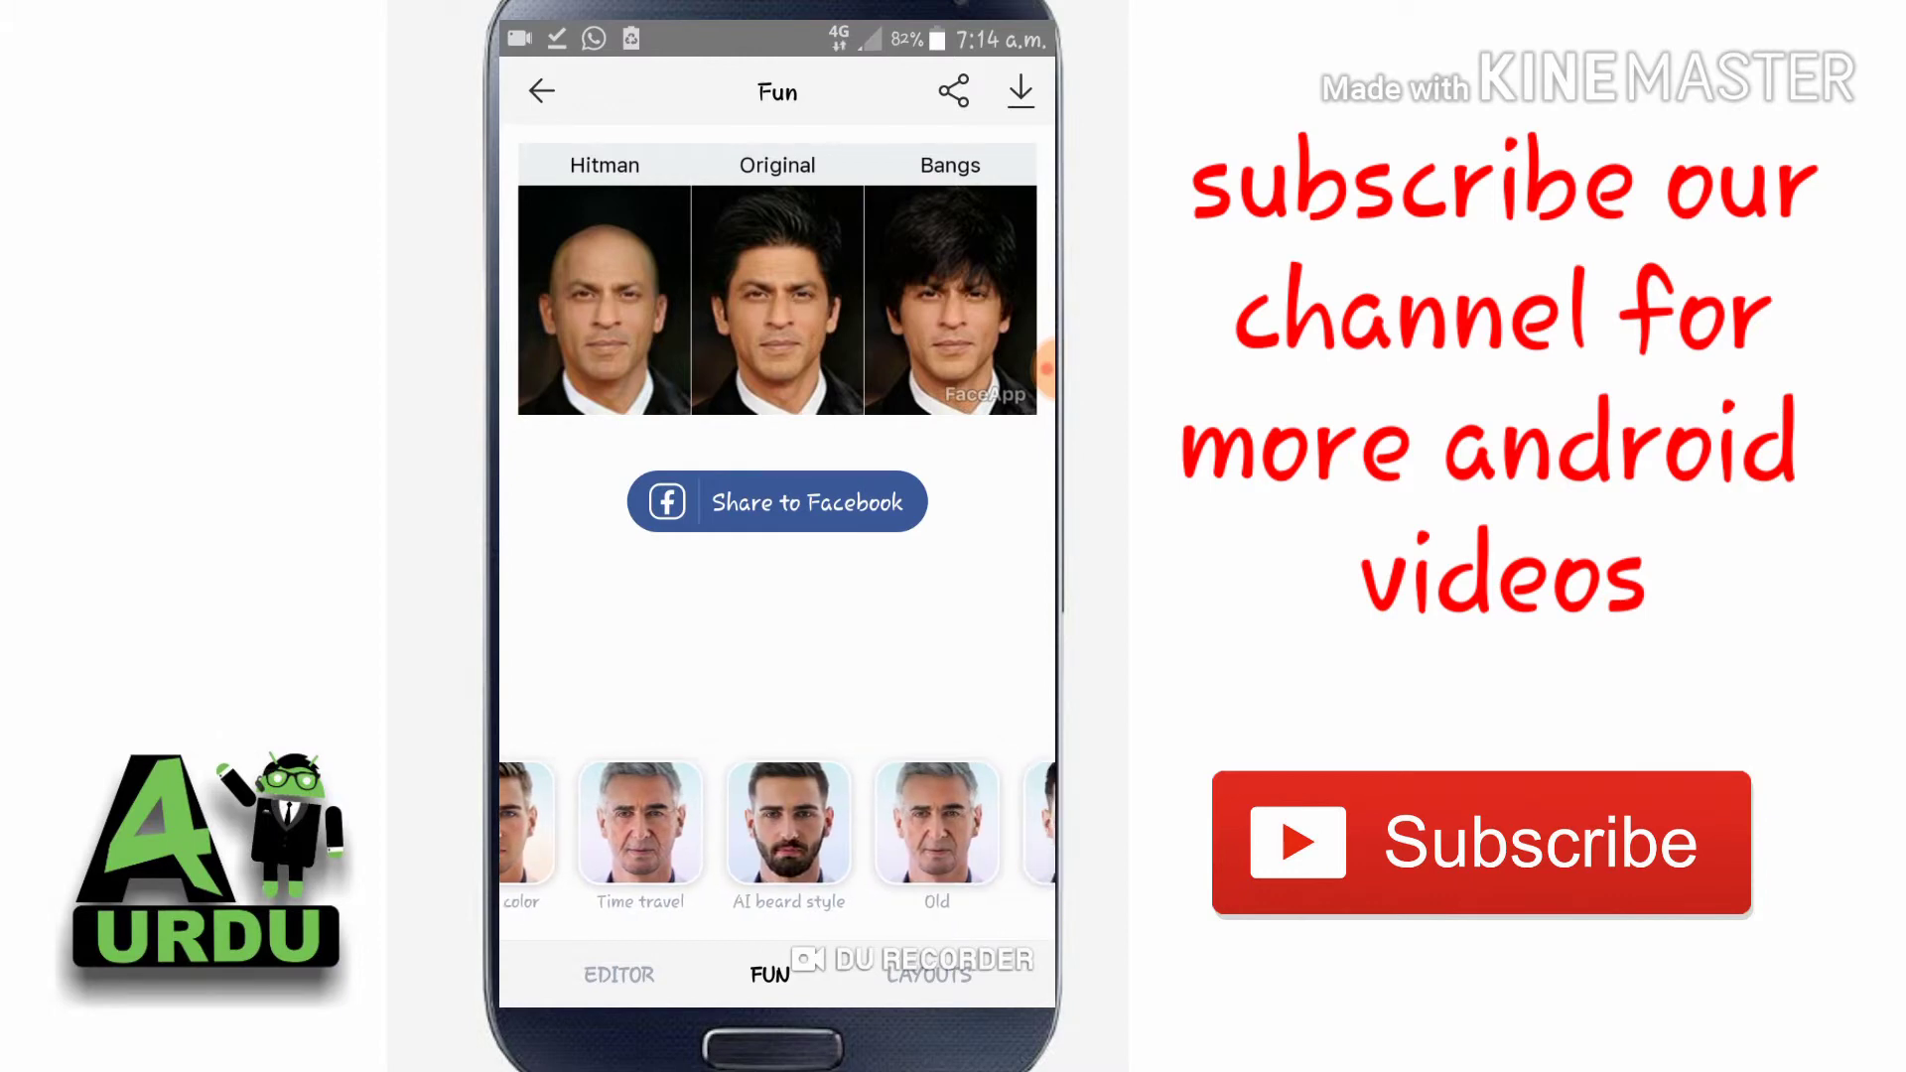
scroll(777, 834, right, 2)
scroll(777, 834, right, 1)
scroll(777, 834, right, 1)
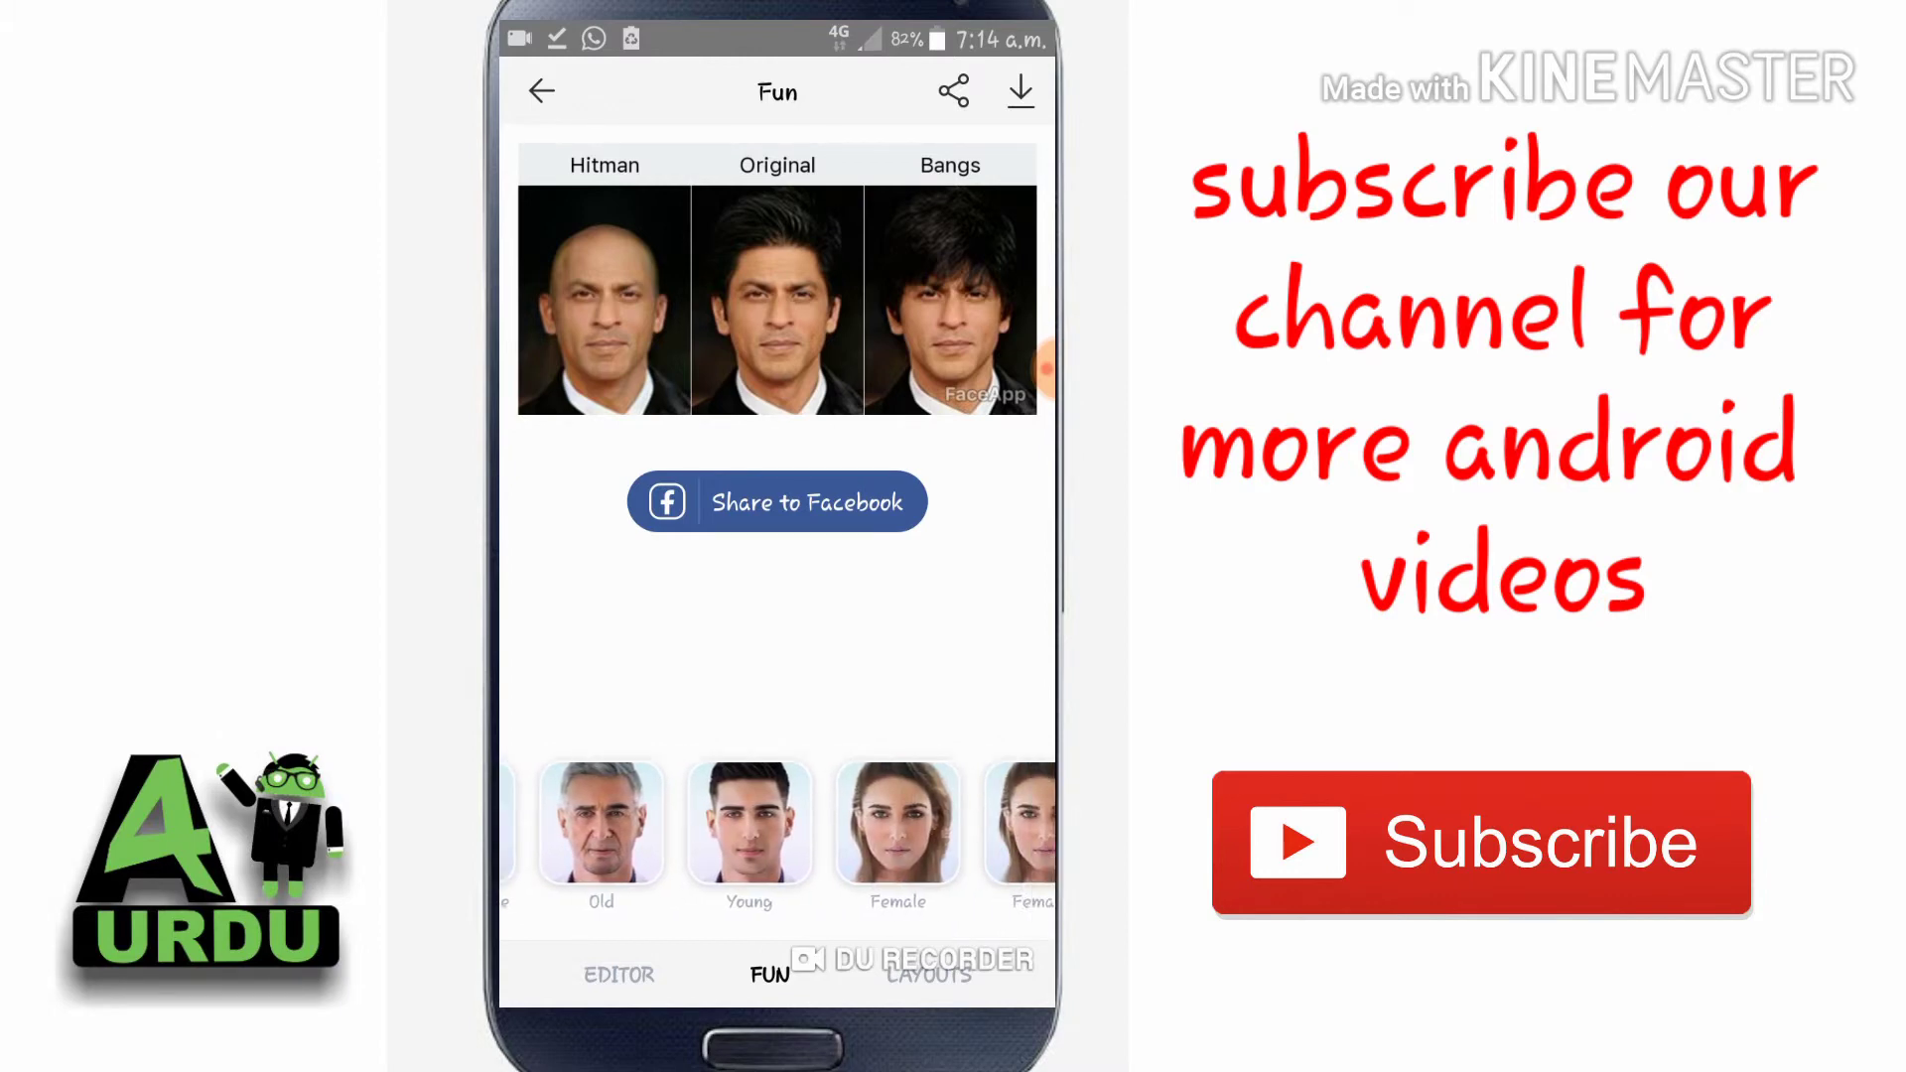
scroll(777, 834, right, 2)
scroll(777, 834, right, 1)
- Apply the Female gender-swap filter for a before-and-after comparison
click(697, 824)
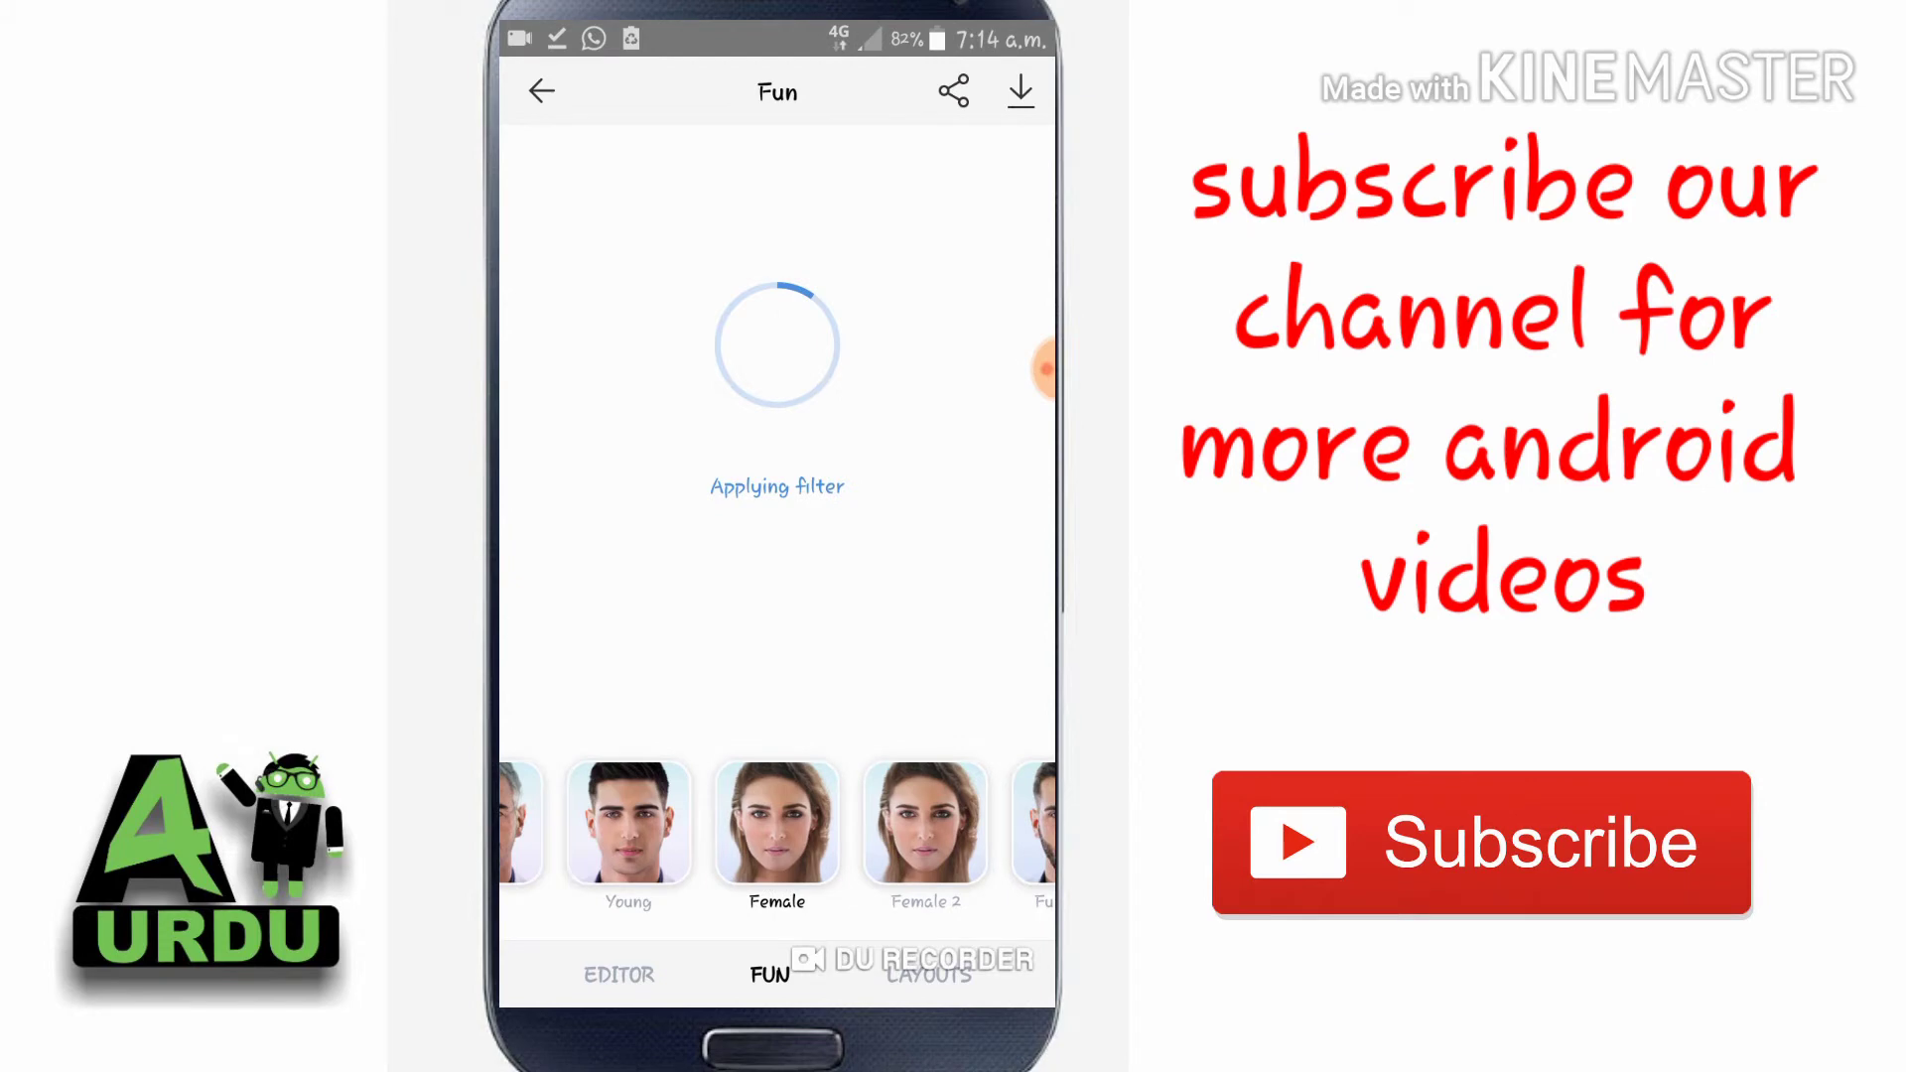
scroll(778, 834, right, 2)
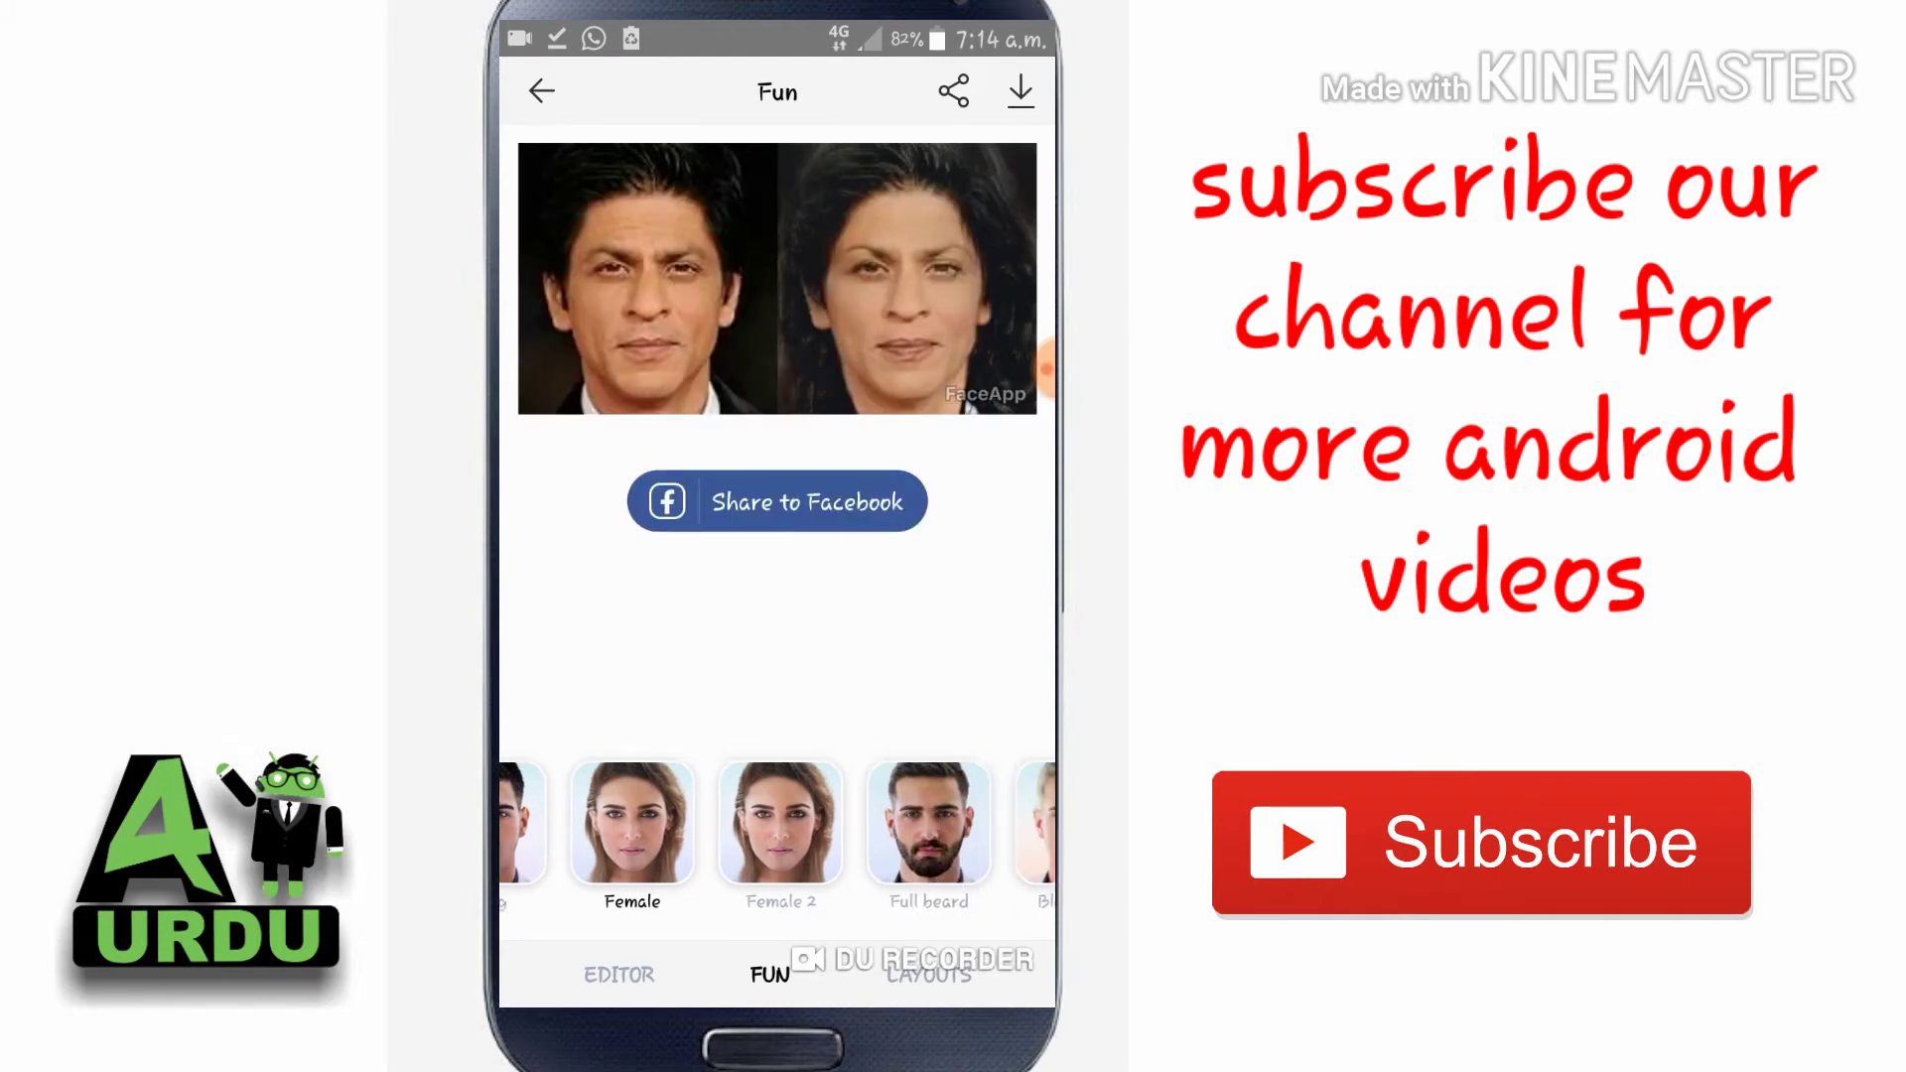
scroll(777, 834, right, 1)
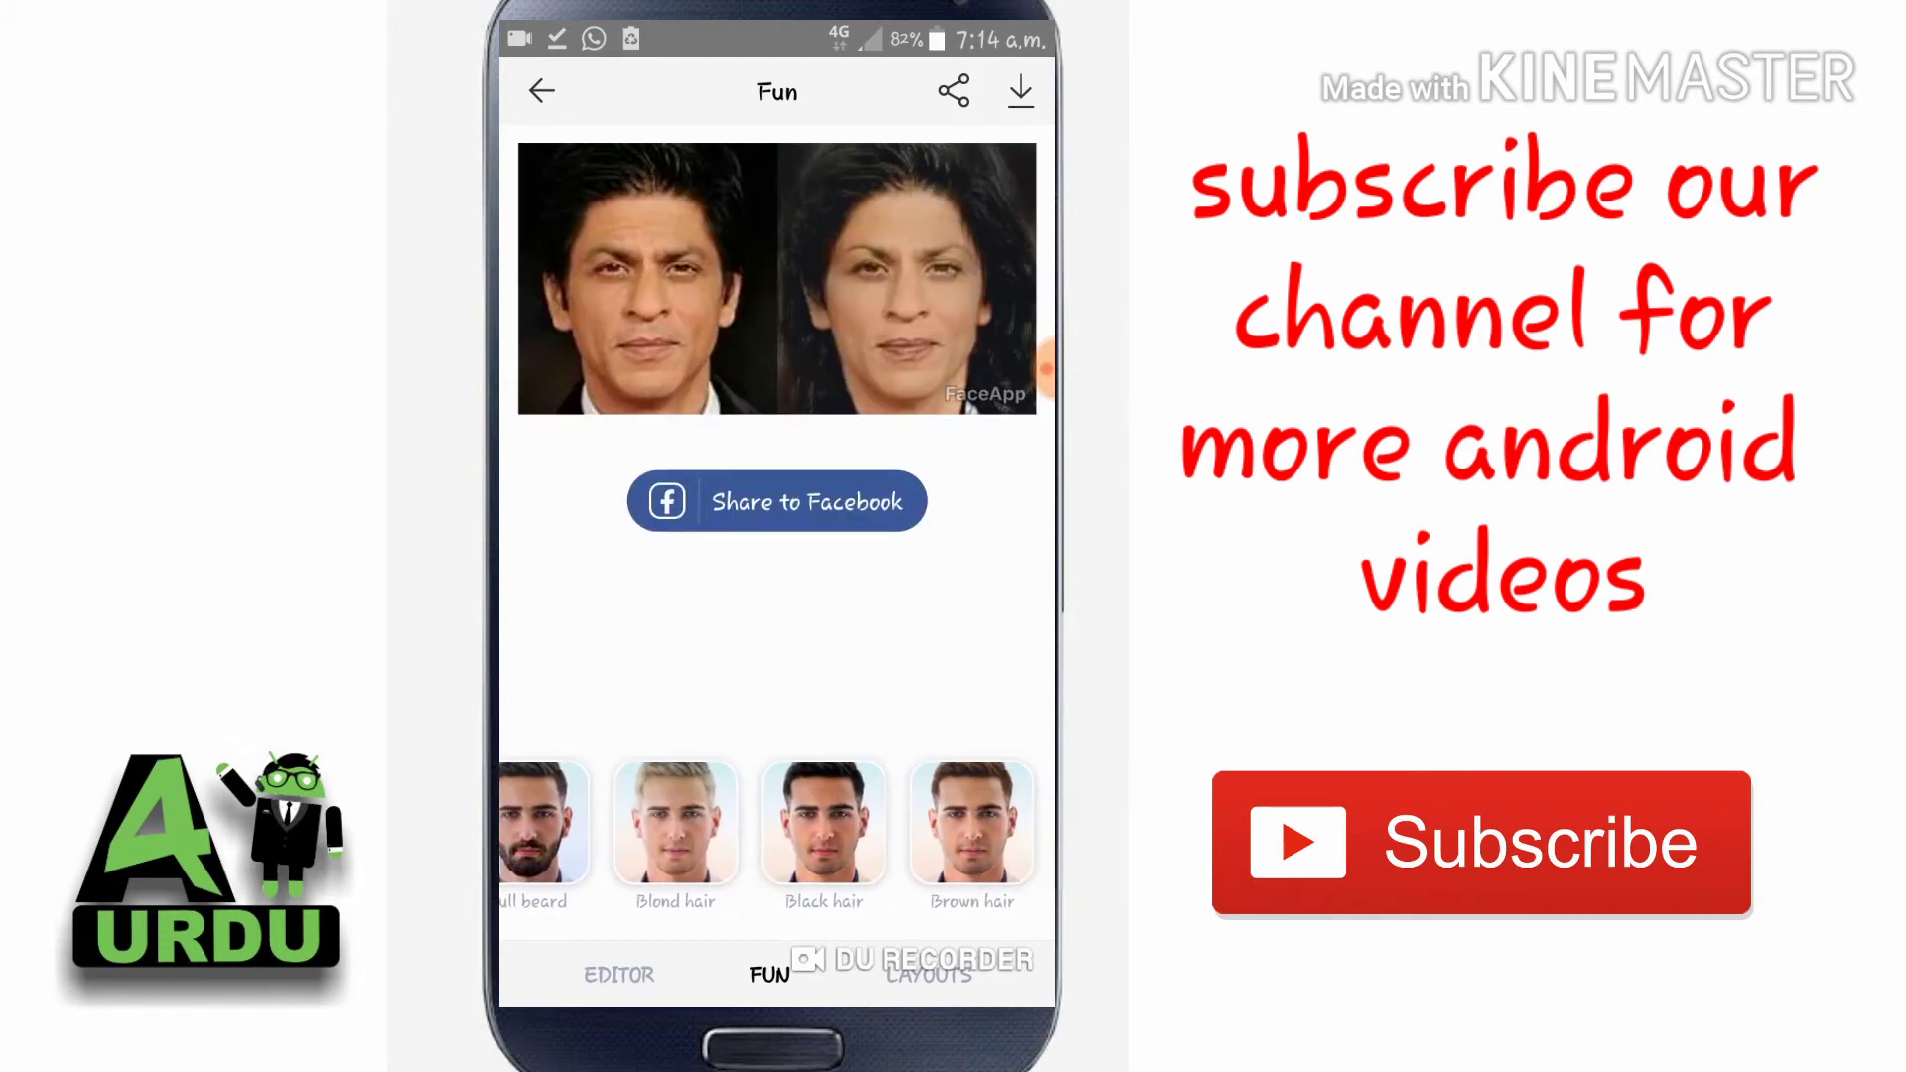
scroll(777, 834, right, 1)
scroll(778, 834, right, 1)
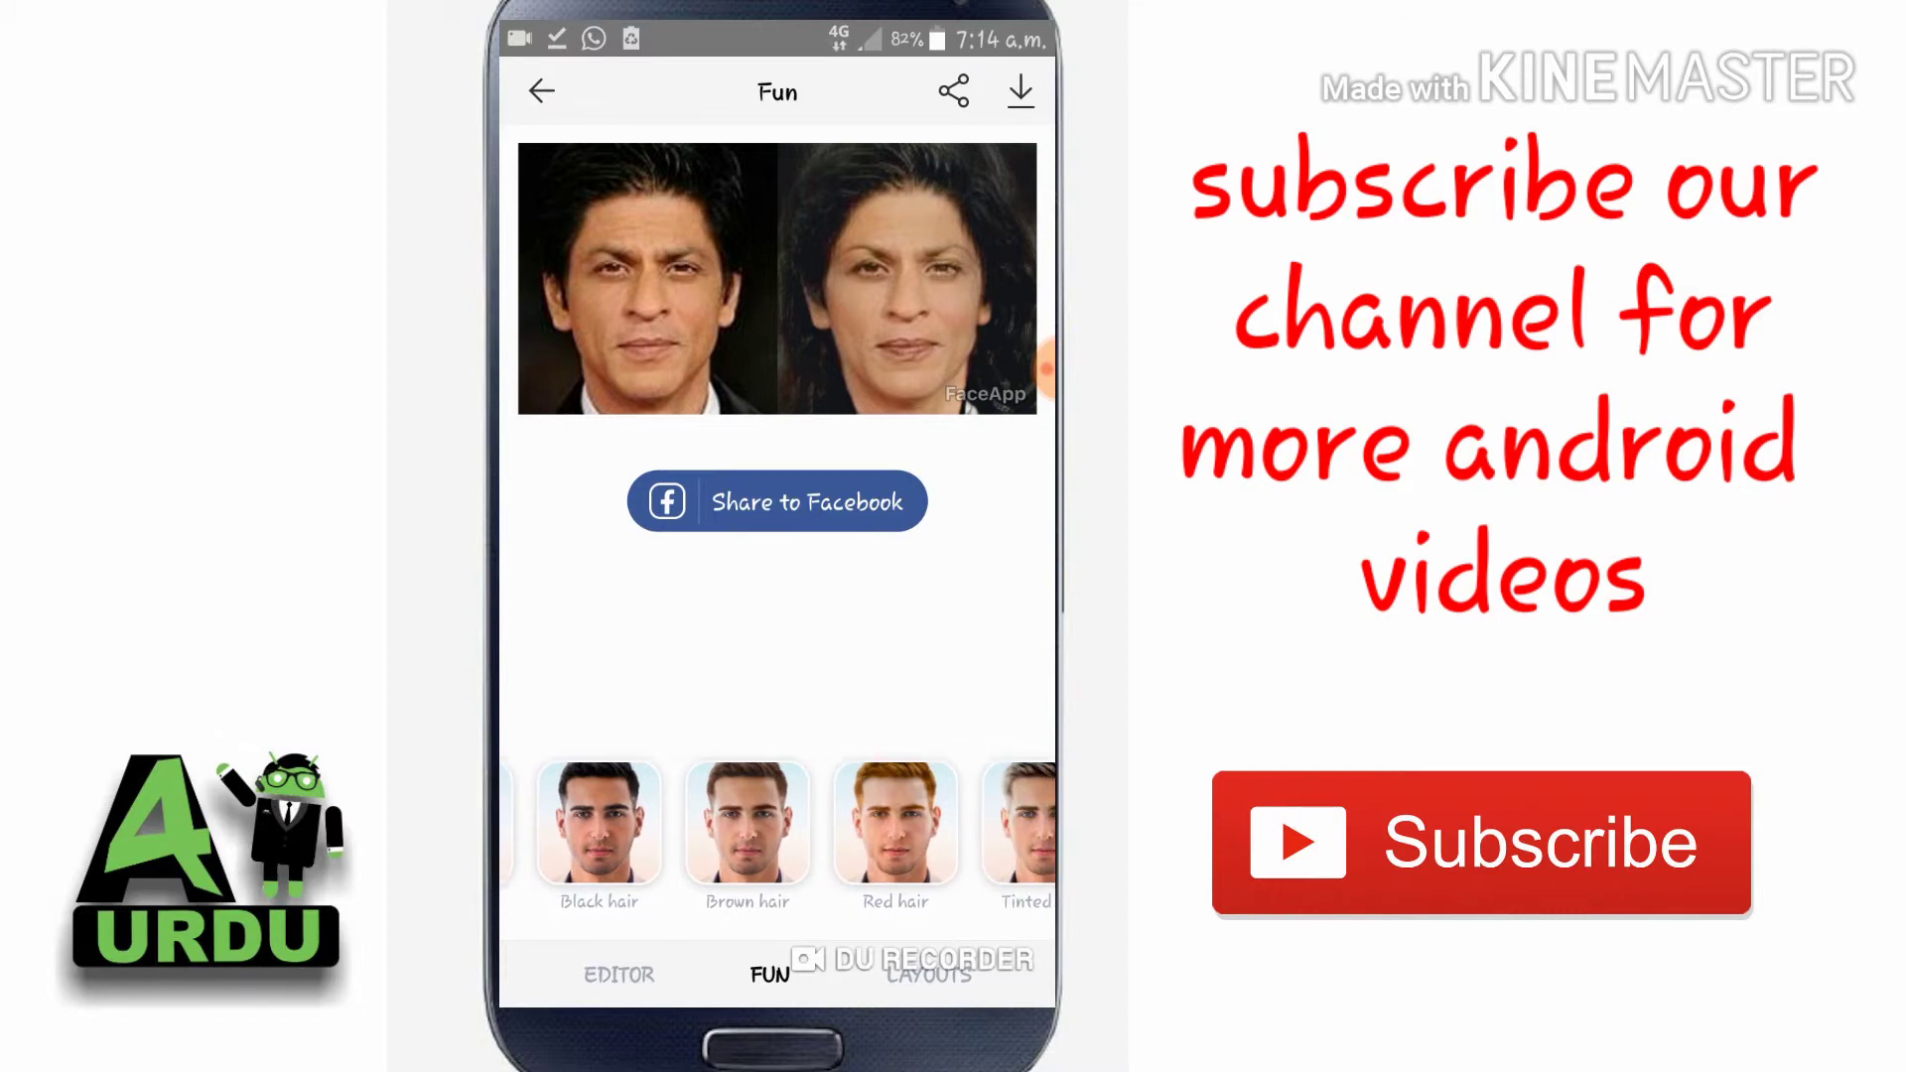
scroll(777, 834, right, 1)
scroll(778, 834, right, 1)
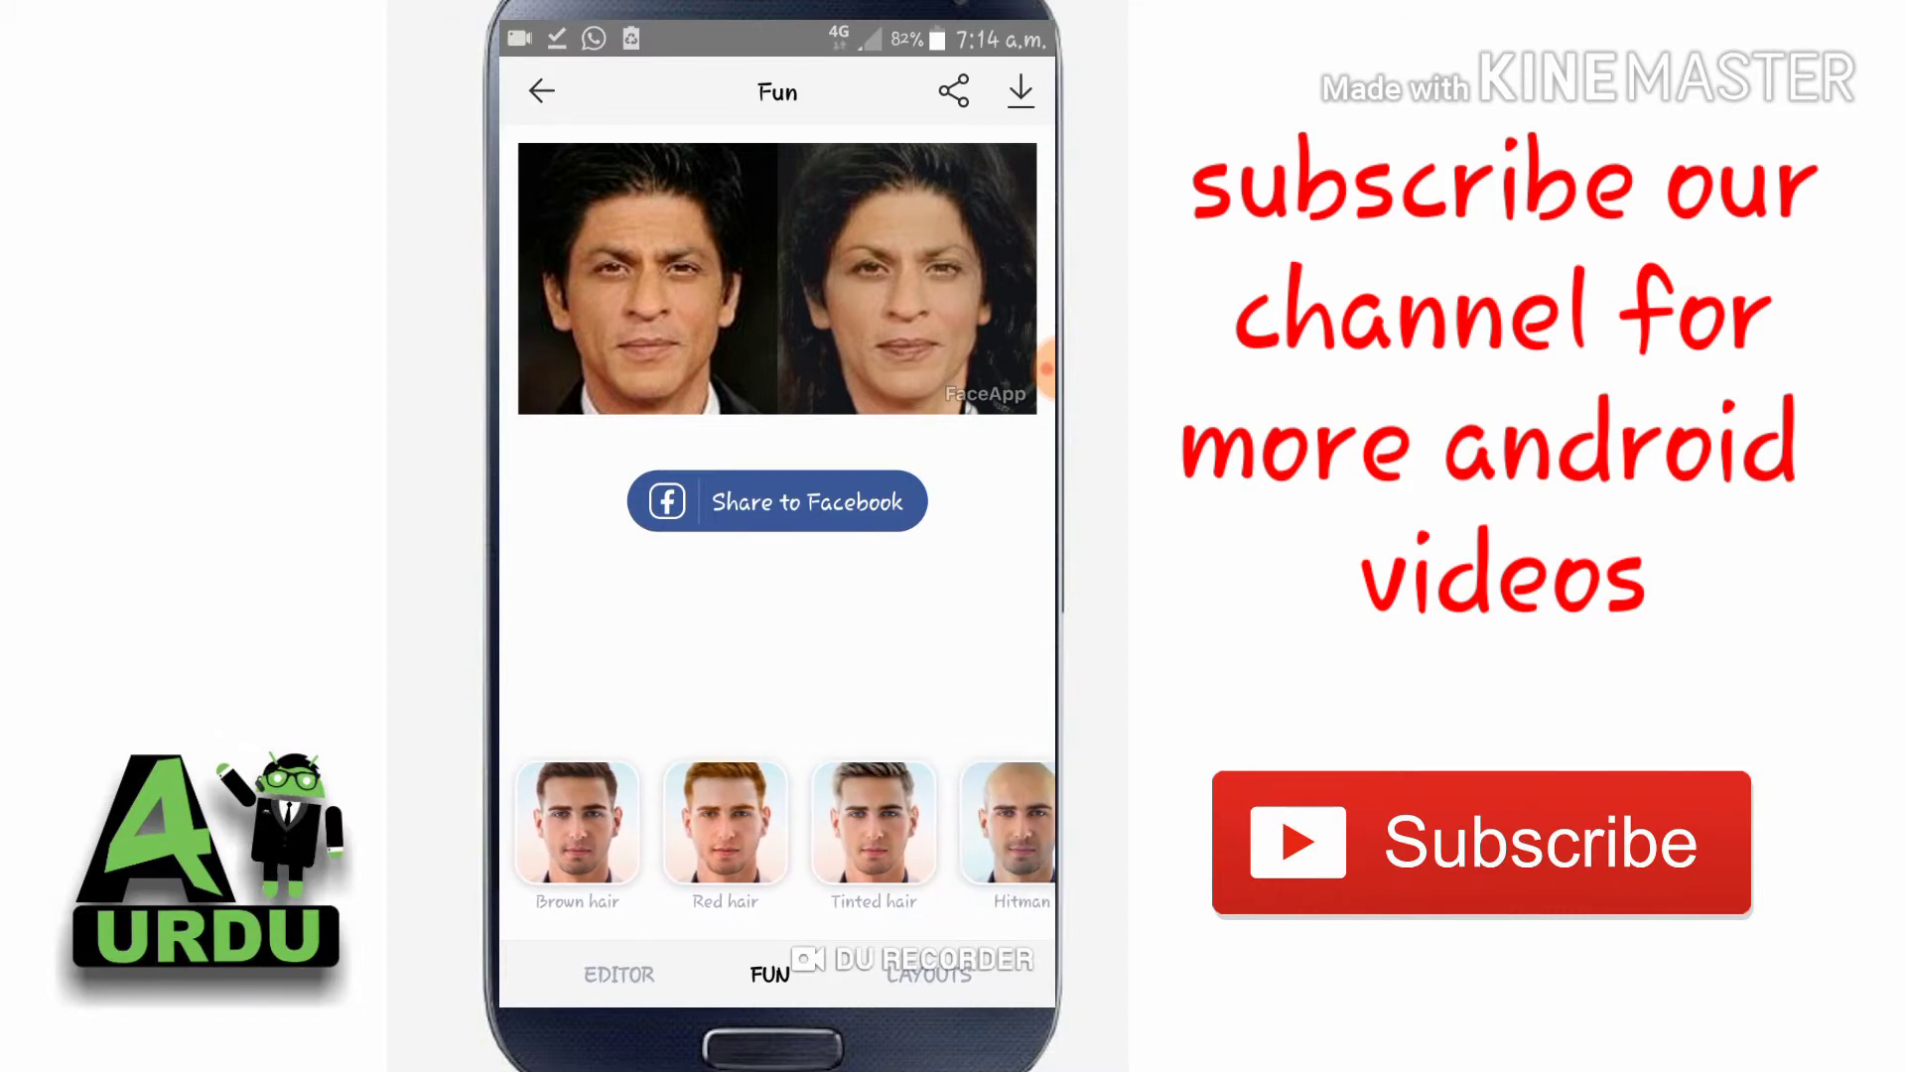
scroll(777, 833, right, 1)
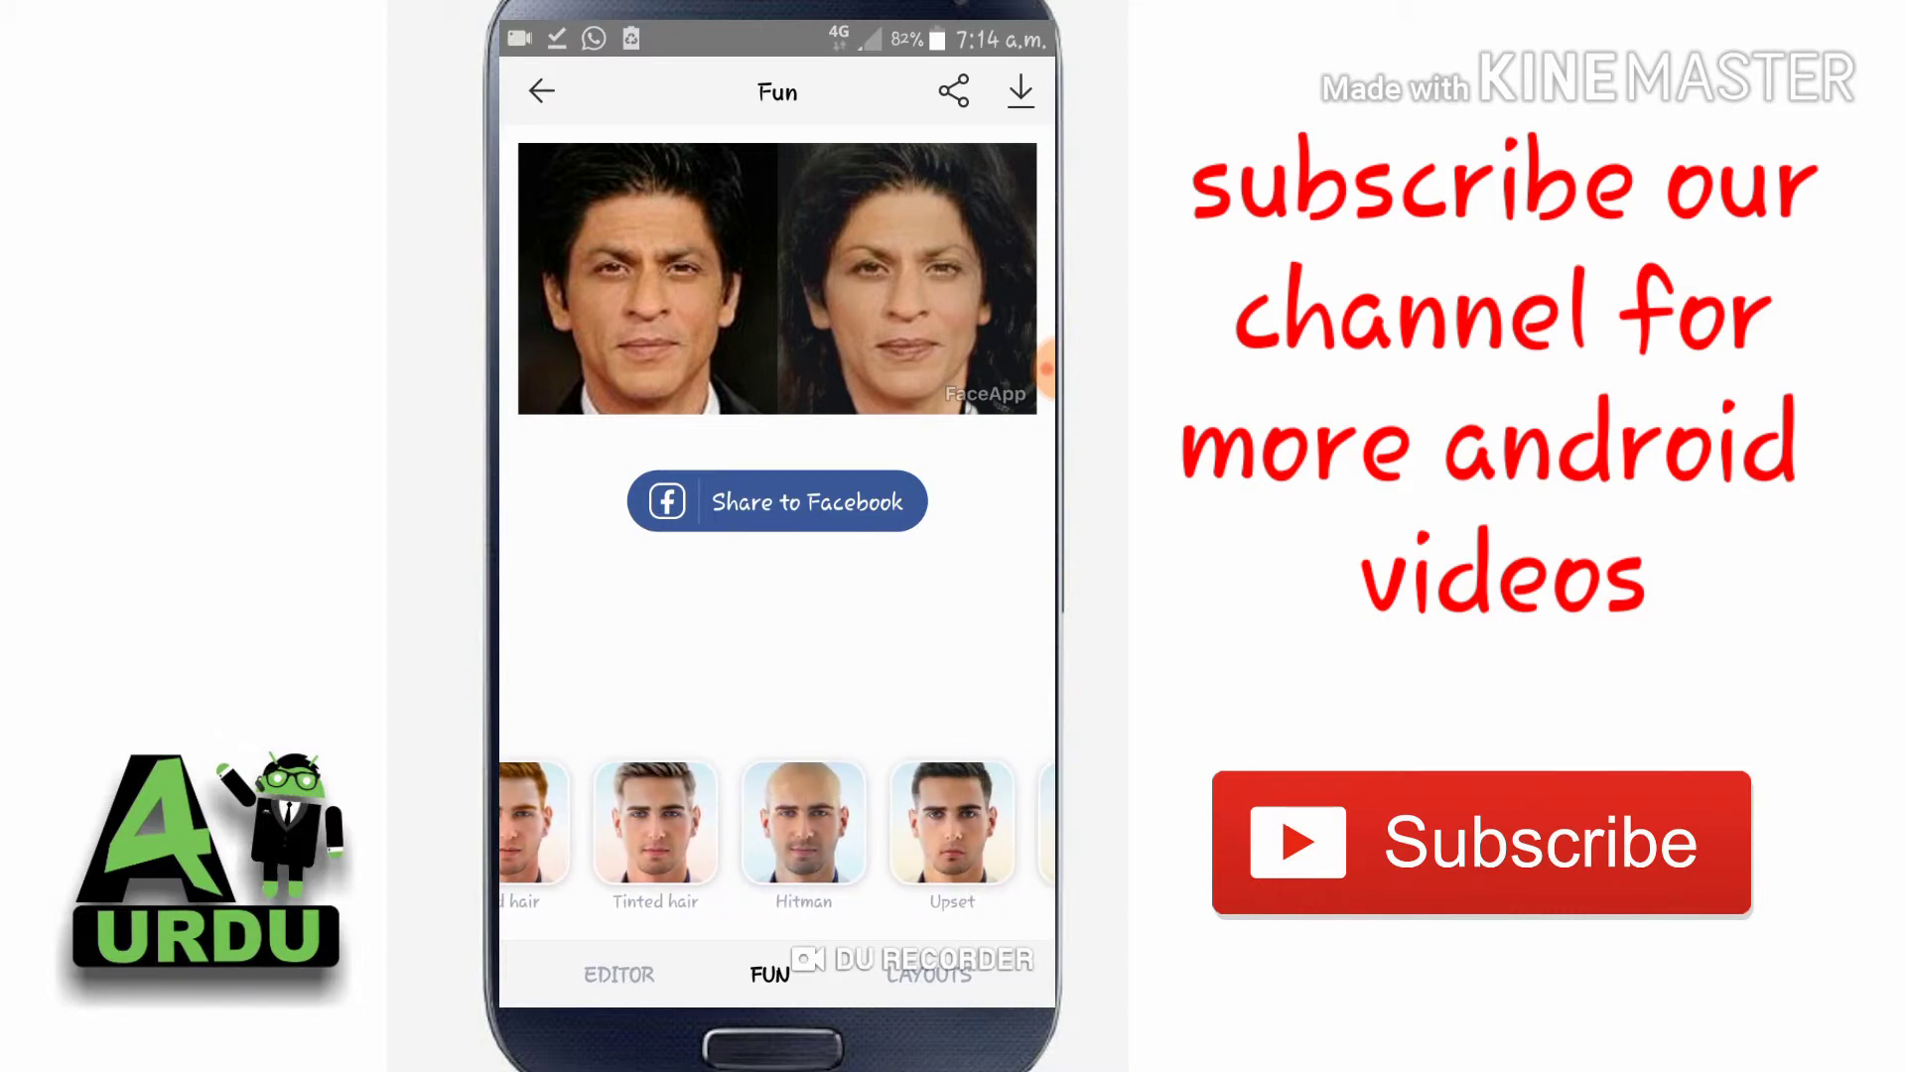
- Preview the Hitman bald look and the Upset expression on the portrait
click(804, 824)
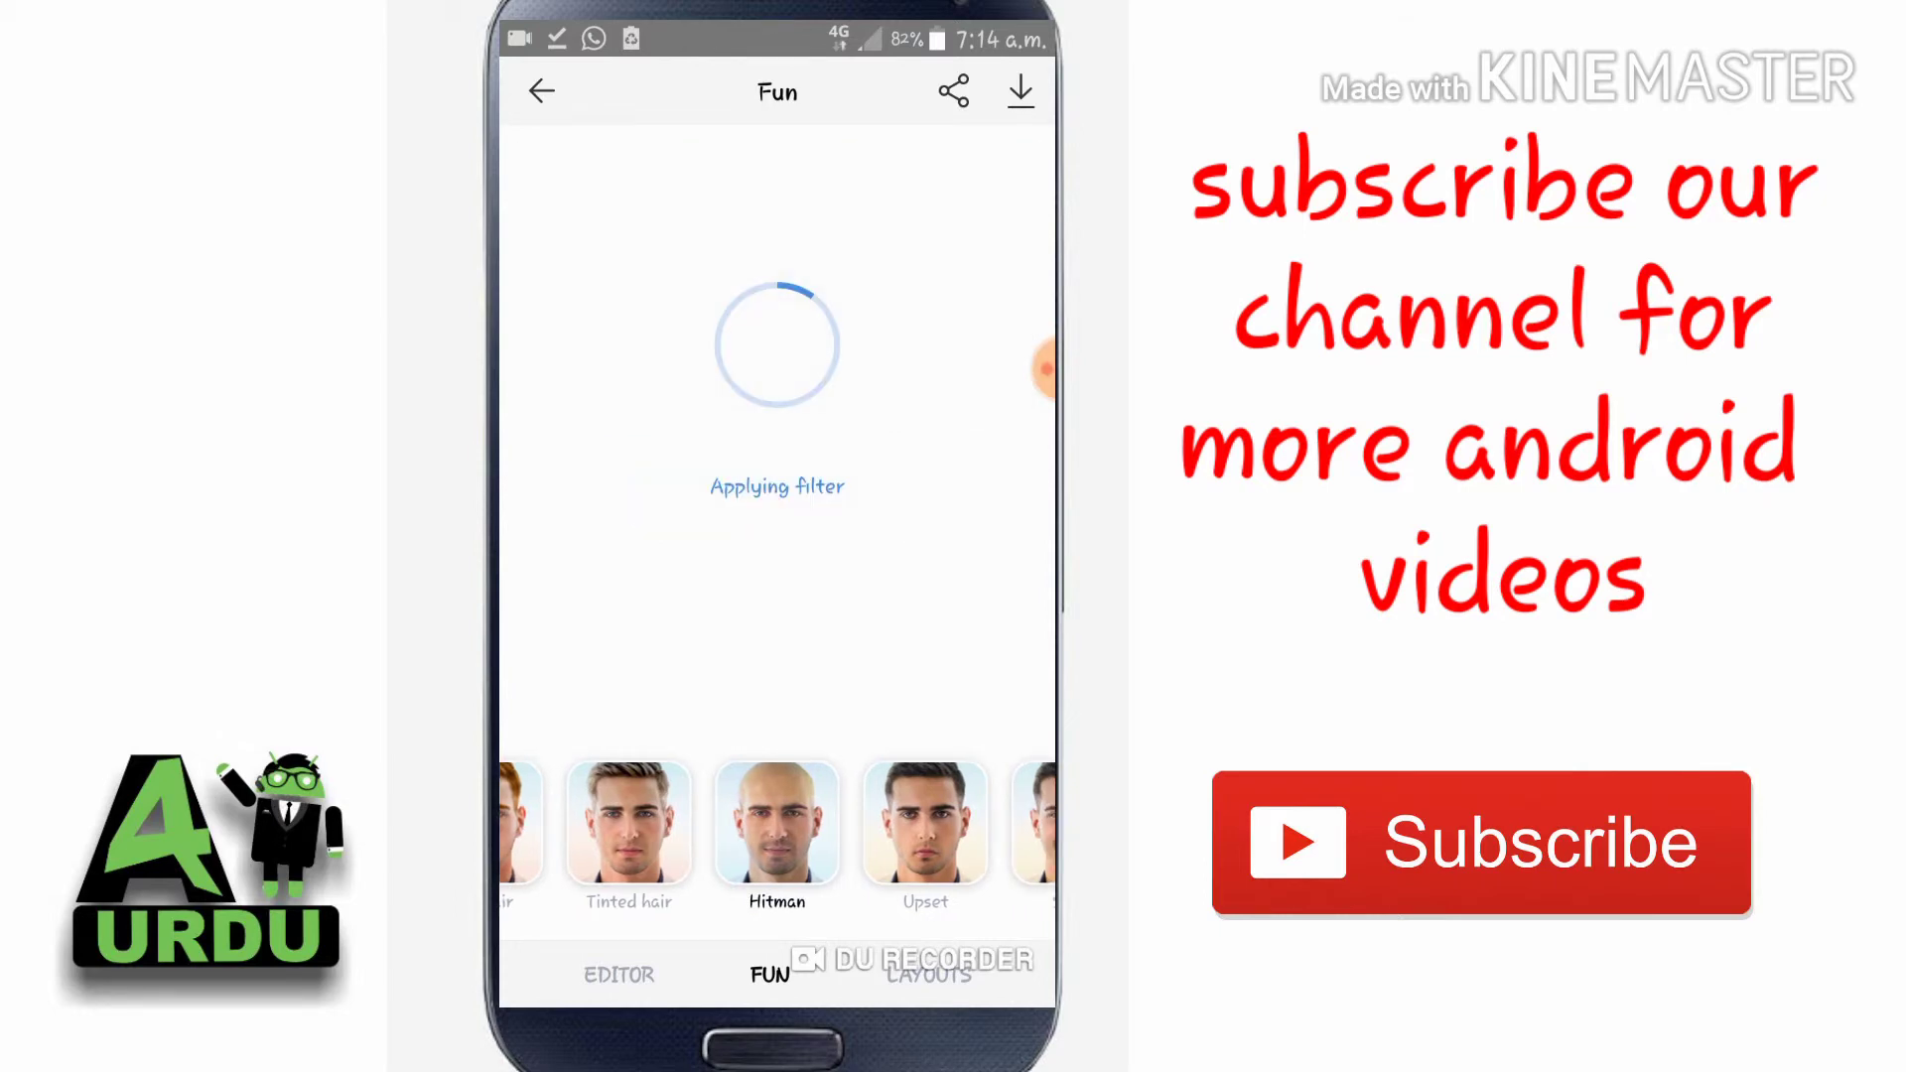
click(926, 824)
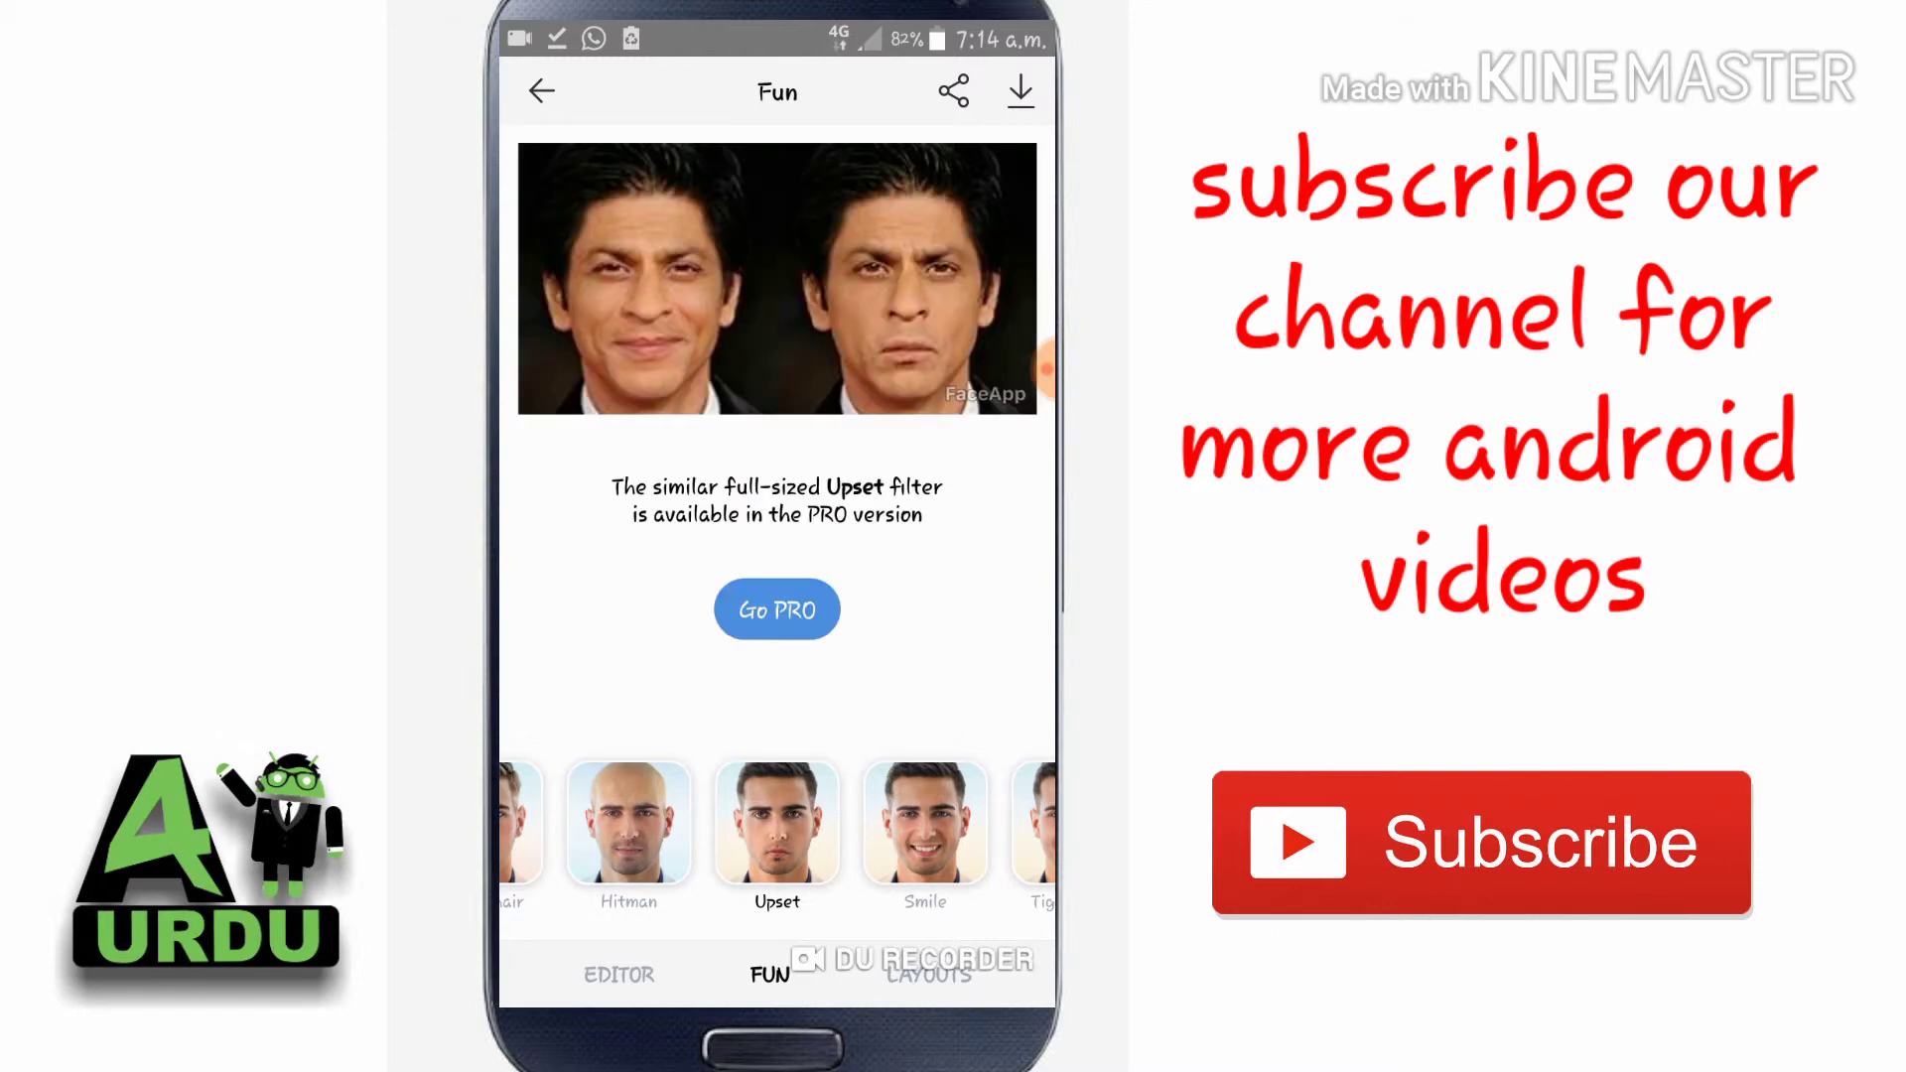
drag(925, 824, 608, 824)
drag(915, 824, 664, 824)
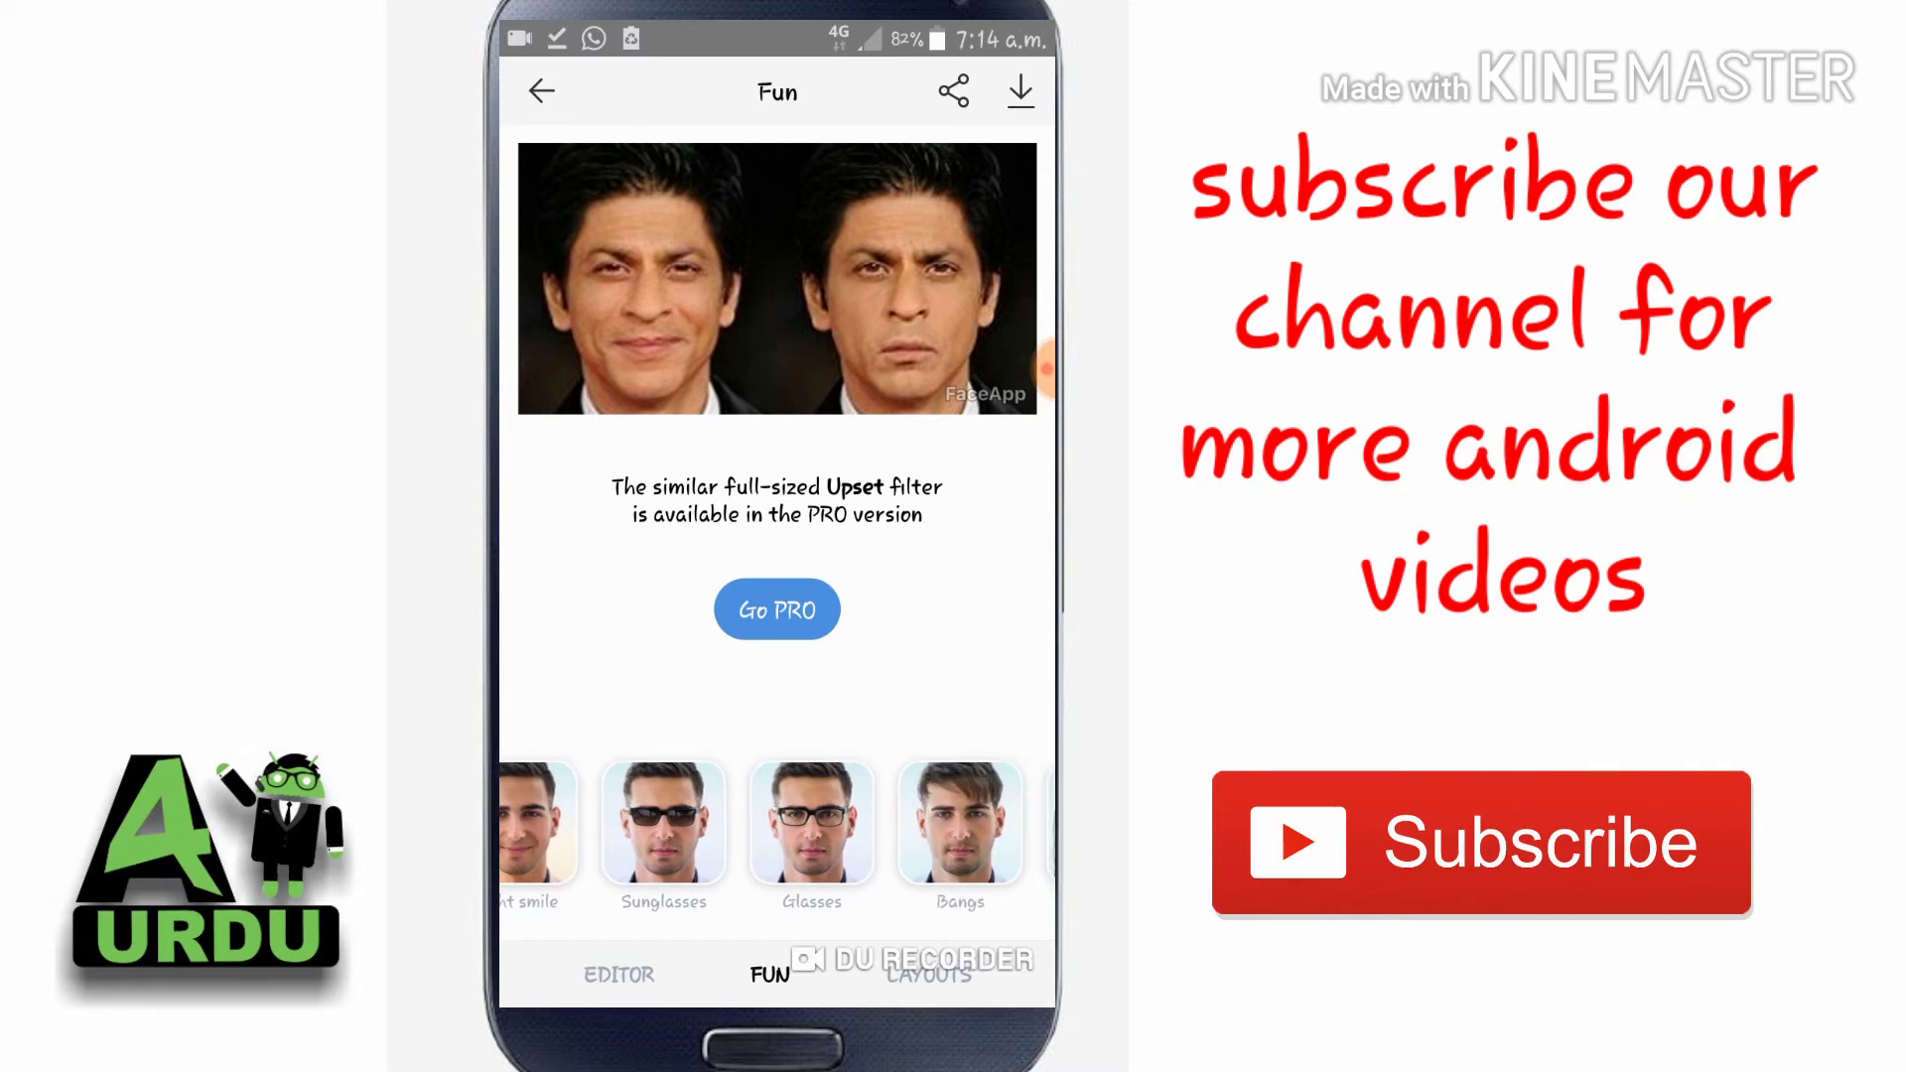
- Preview the PRO Glasses filter as a before-and-after image
click(812, 824)
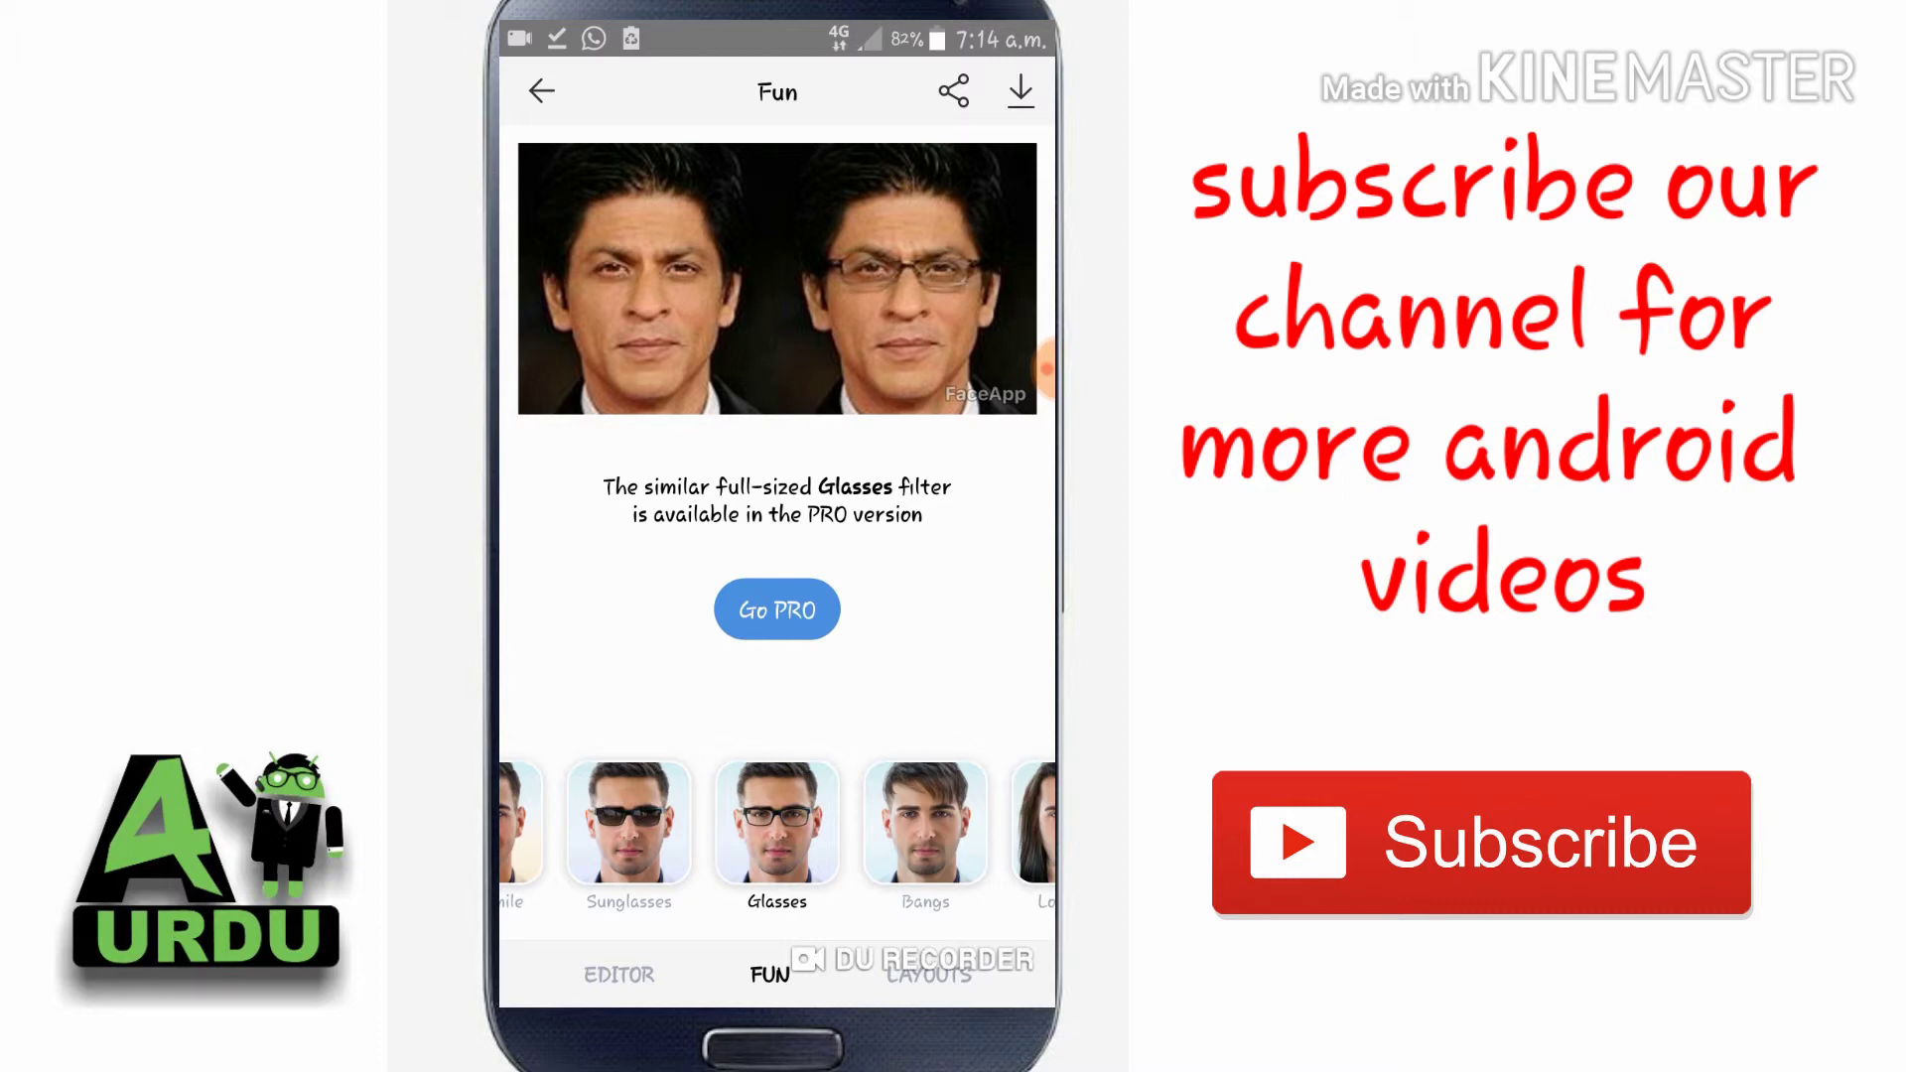
drag(923, 824, 734, 824)
drag(923, 824, 714, 824)
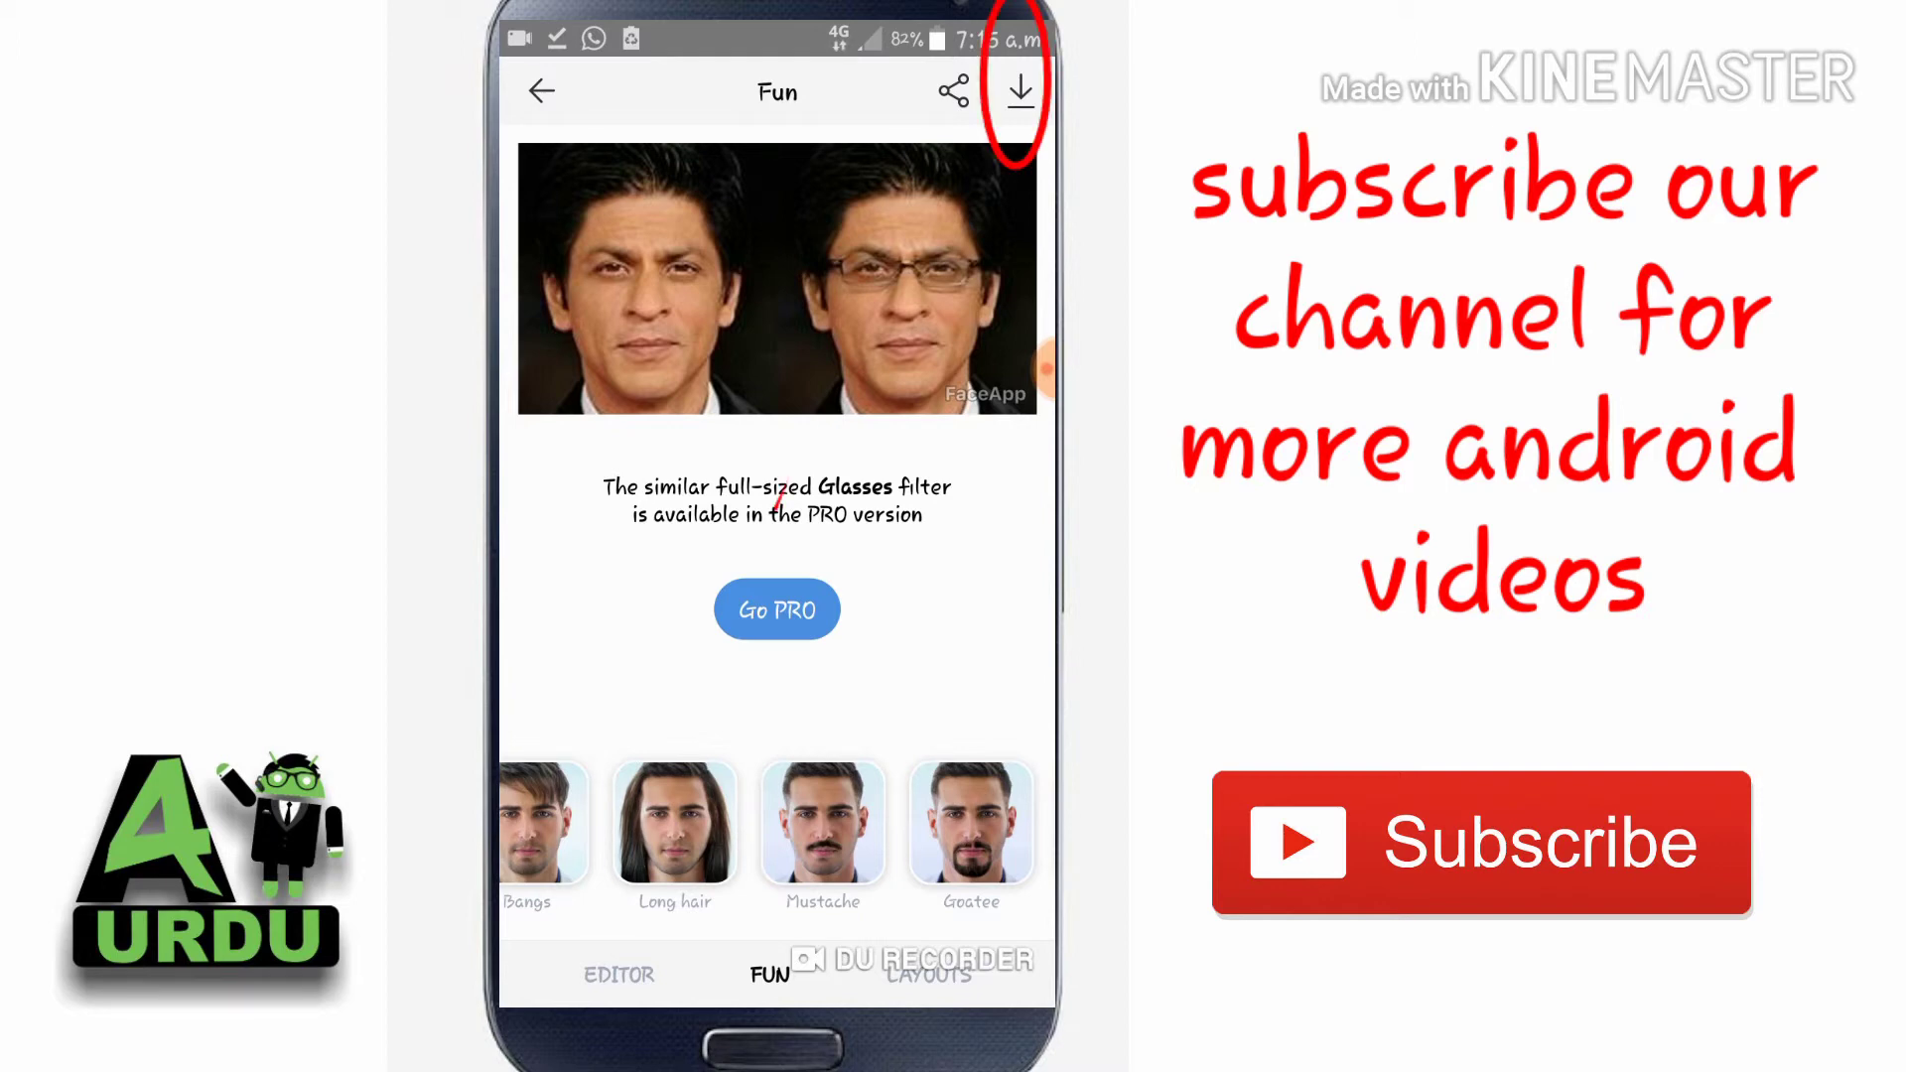
scroll(778, 834, right, 3)
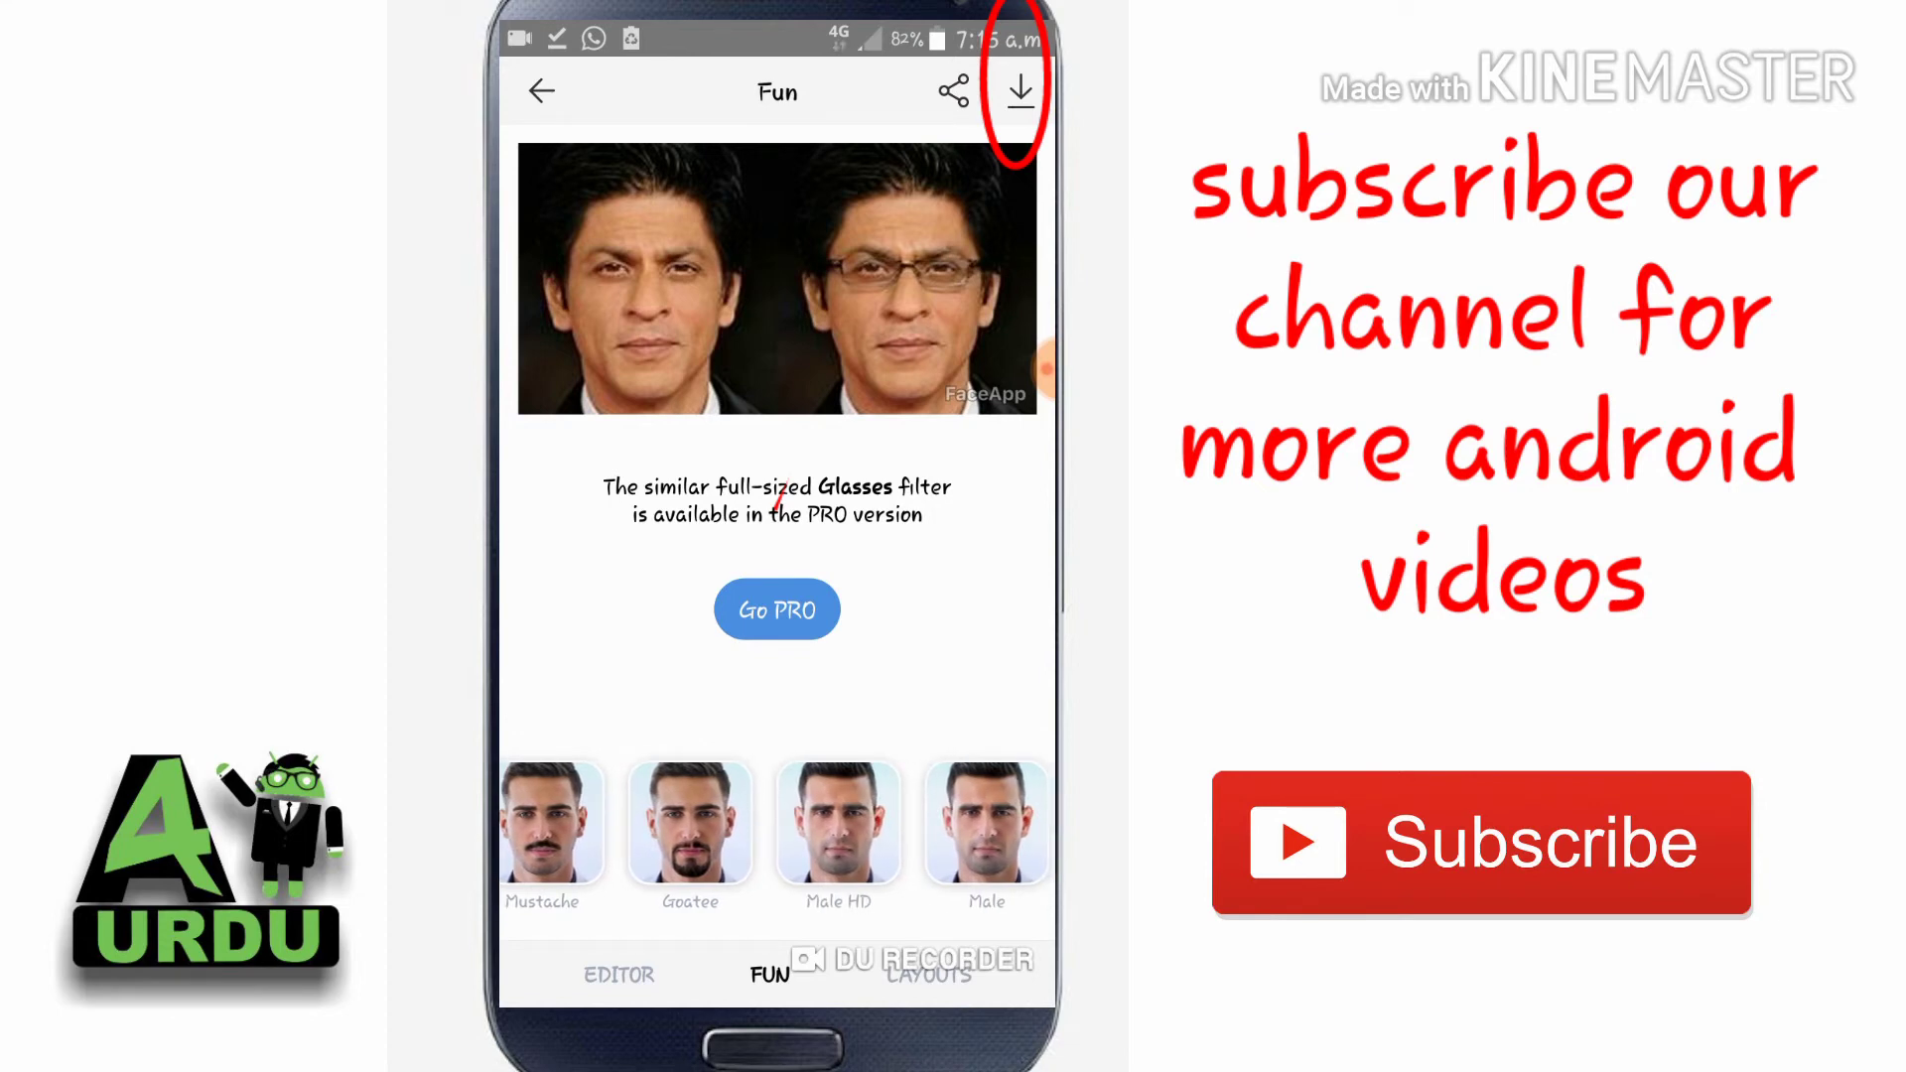
scroll(778, 834, right, 1)
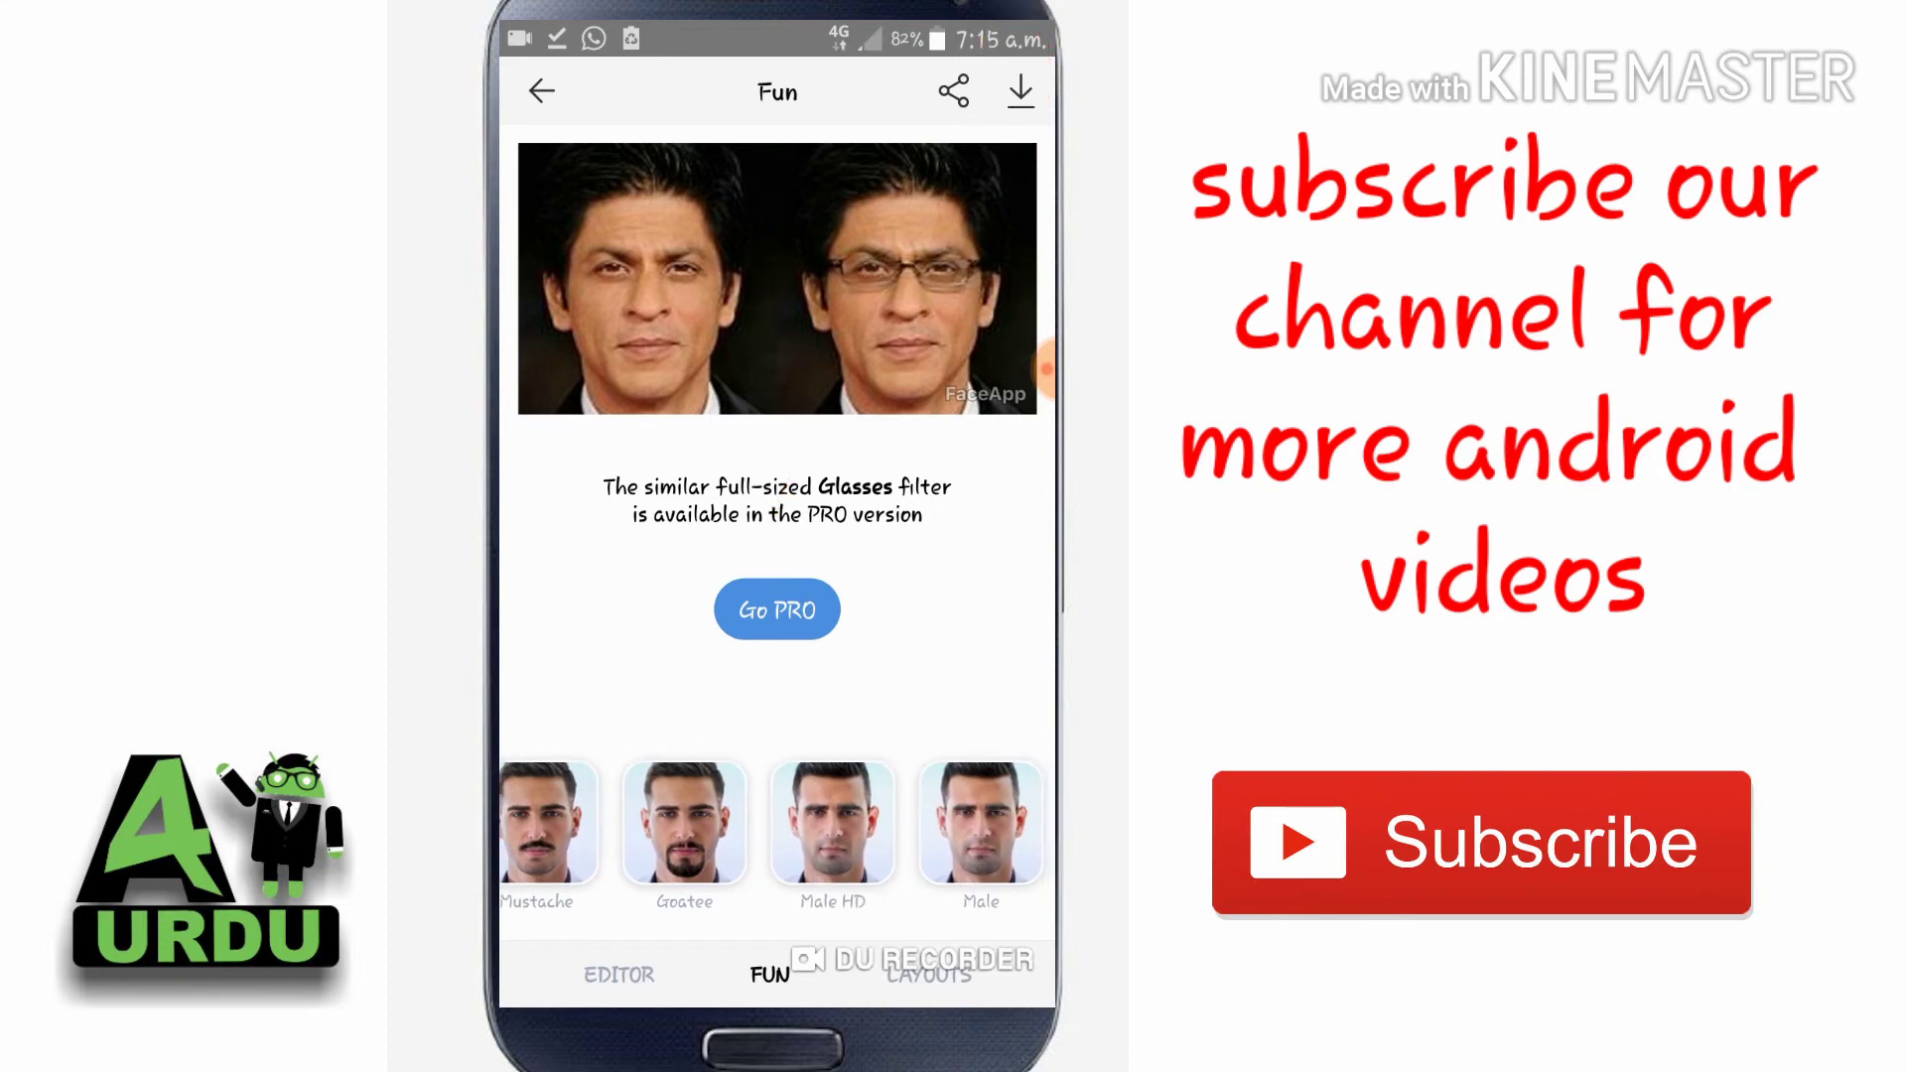
scroll(777, 834, right, 5)
scroll(777, 834, right, 5)
scroll(778, 834, right, 5)
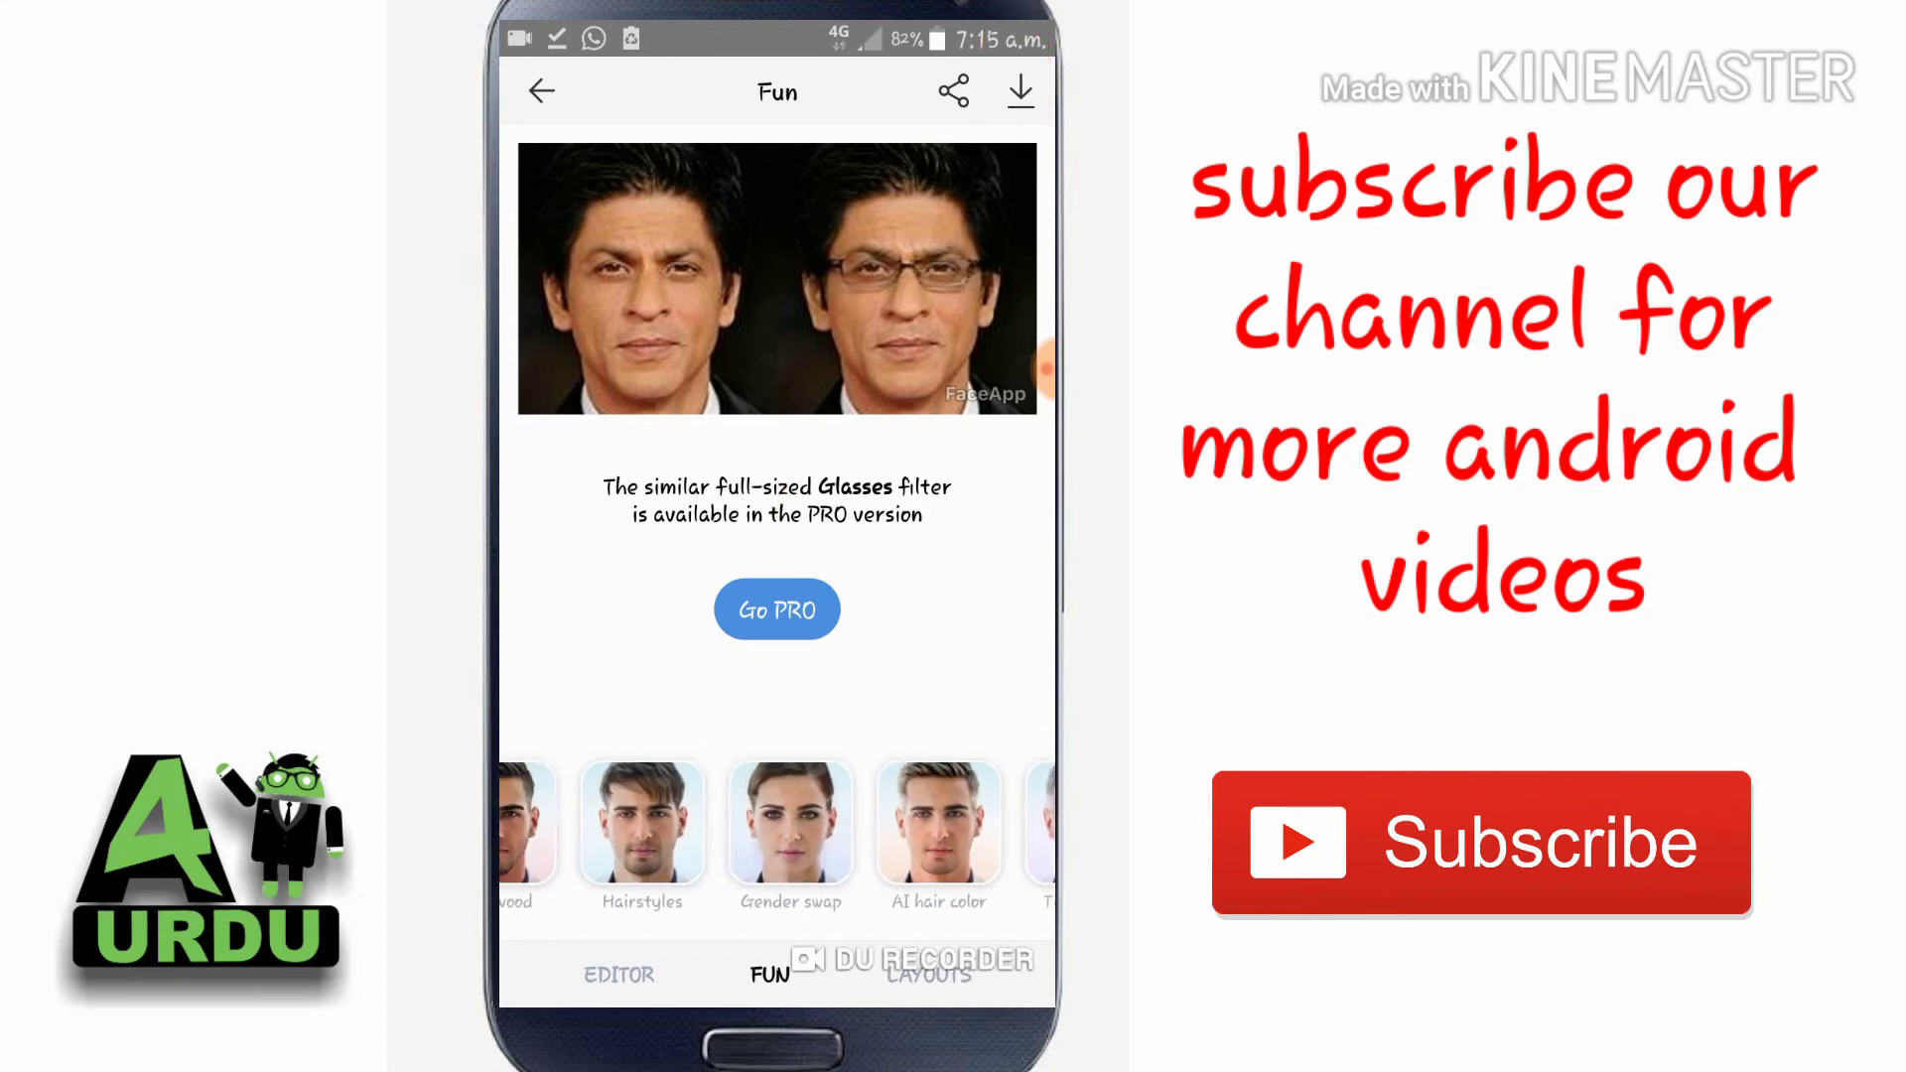
scroll(777, 834, right, 5)
- Return to the Editor showing the unedited portrait with Smiles, Impression, Age, Beards and Hair
click(619, 974)
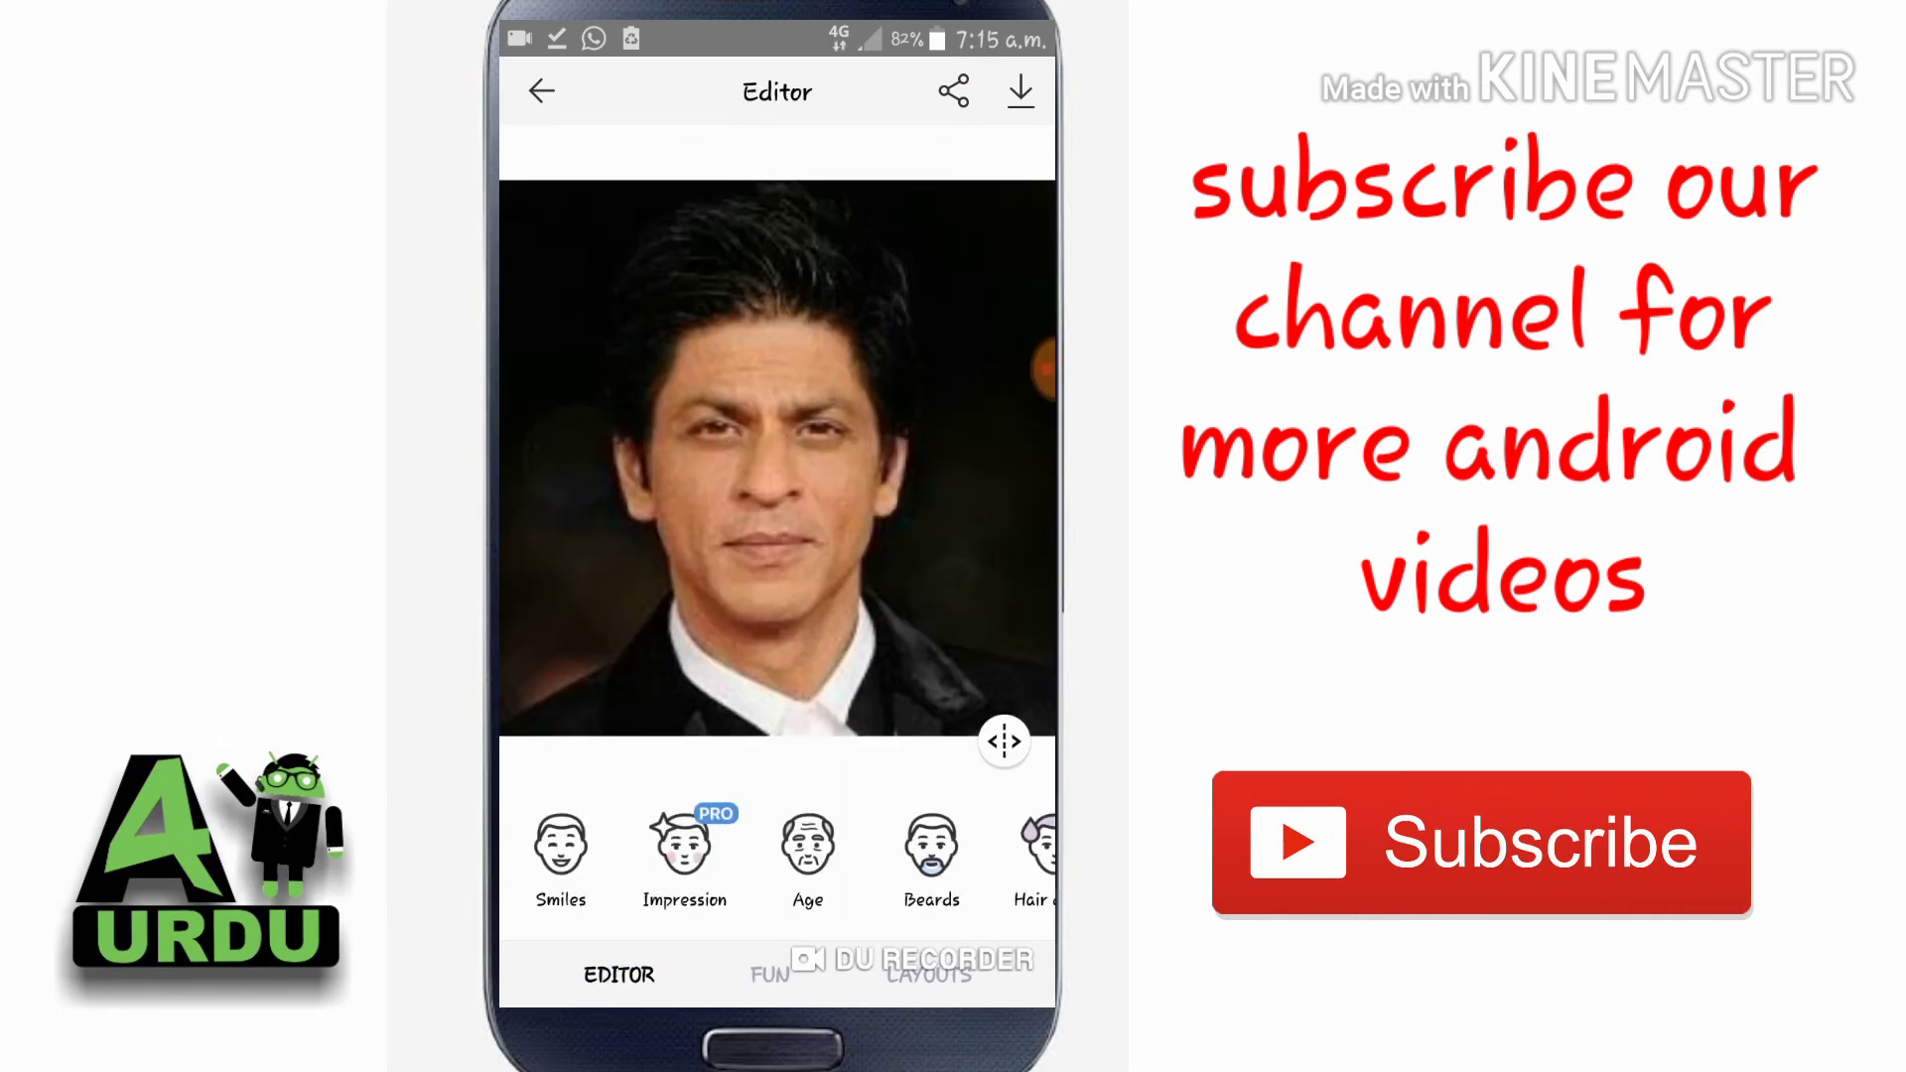